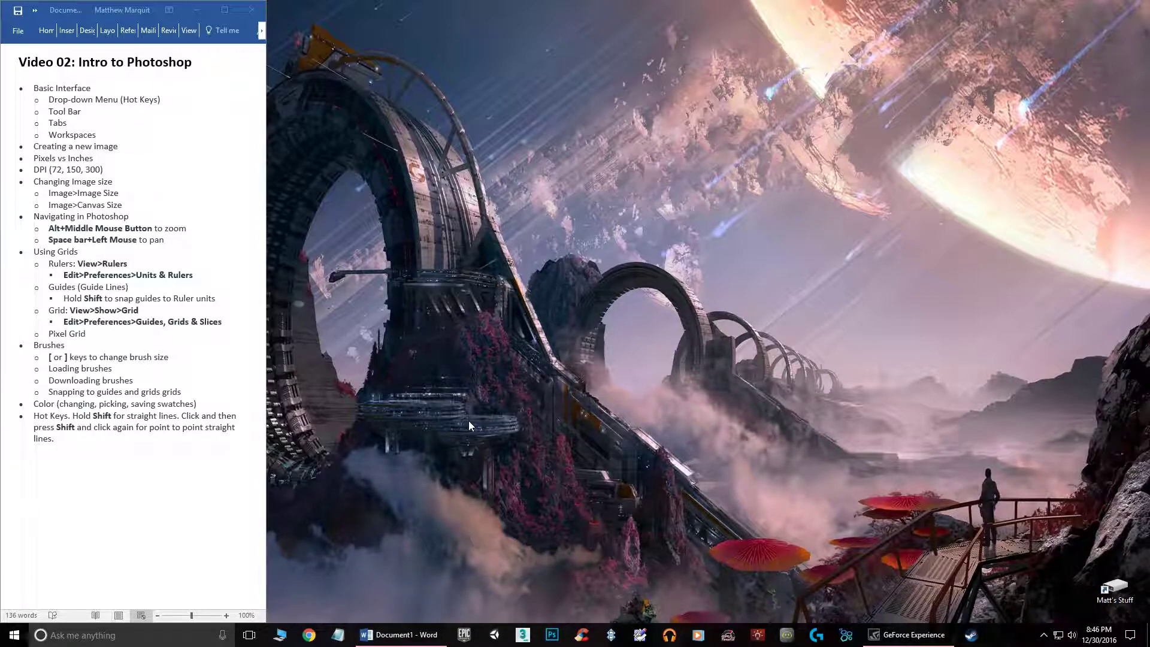
Start Photoshop from the taskbar and pick Essentials from the workspace switcher
left_click(552, 636)
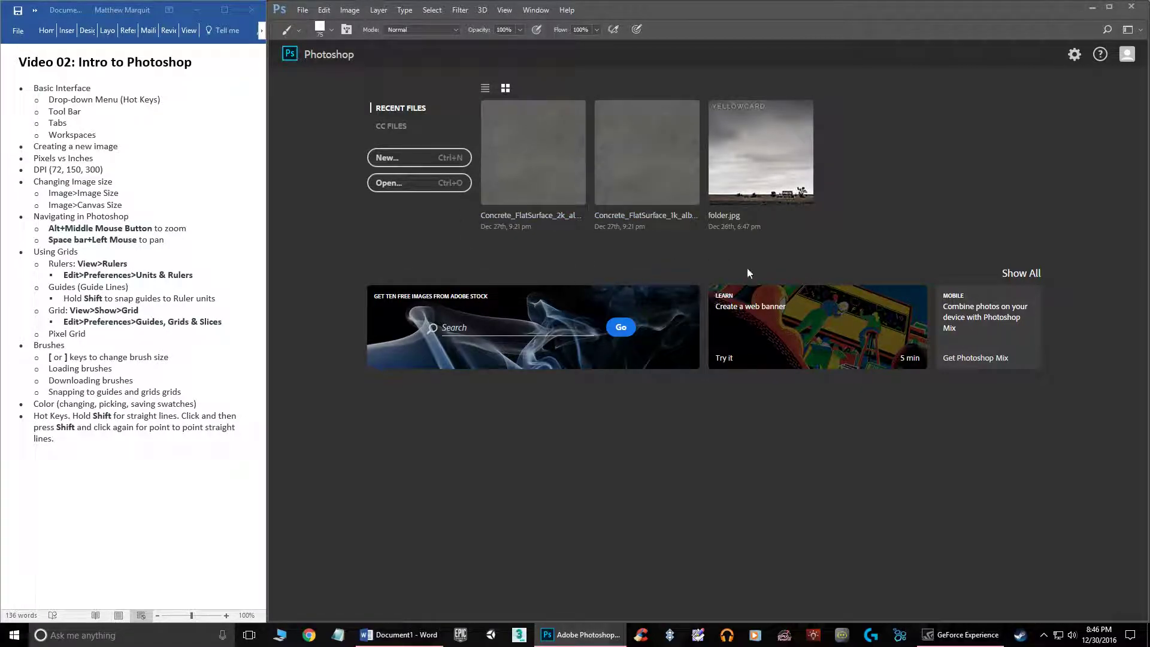
left_click(1141, 30)
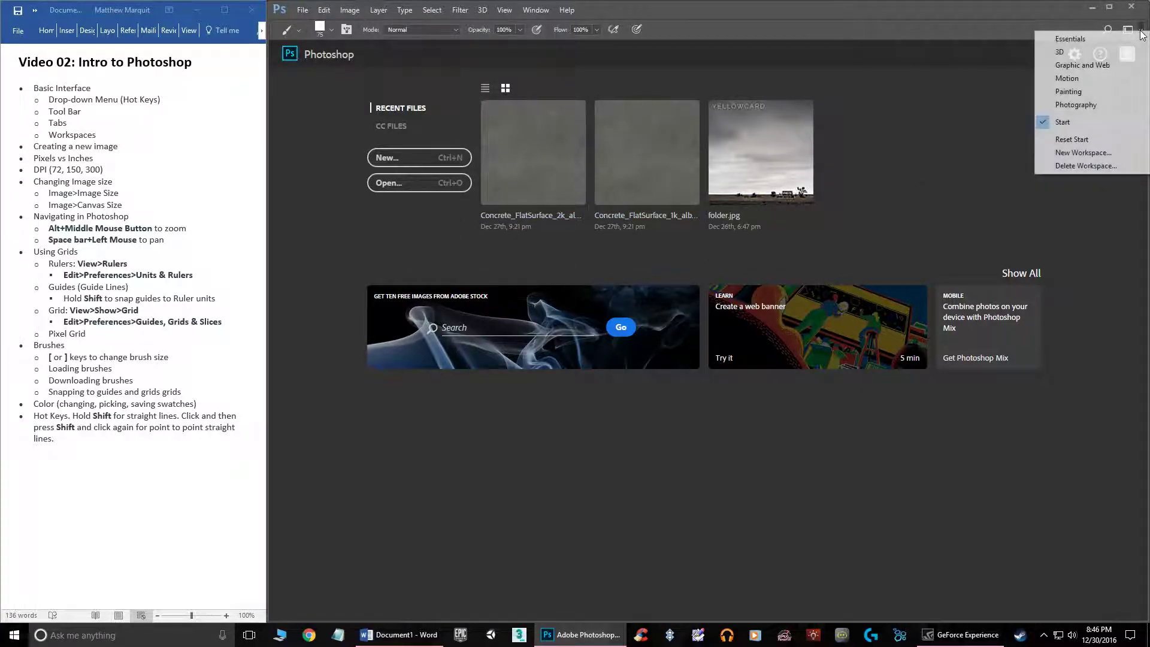
left_click(1074, 40)
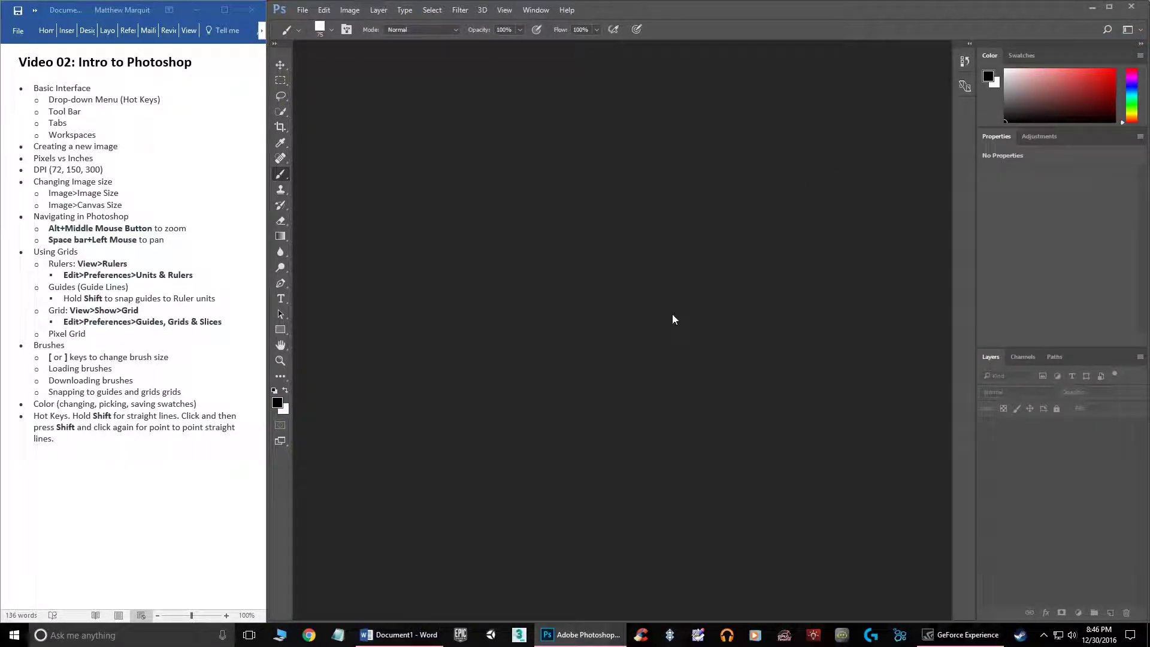
Turn off 'Show Start Workspace When No Documents Are Open' in General preferences
left_click(323, 11)
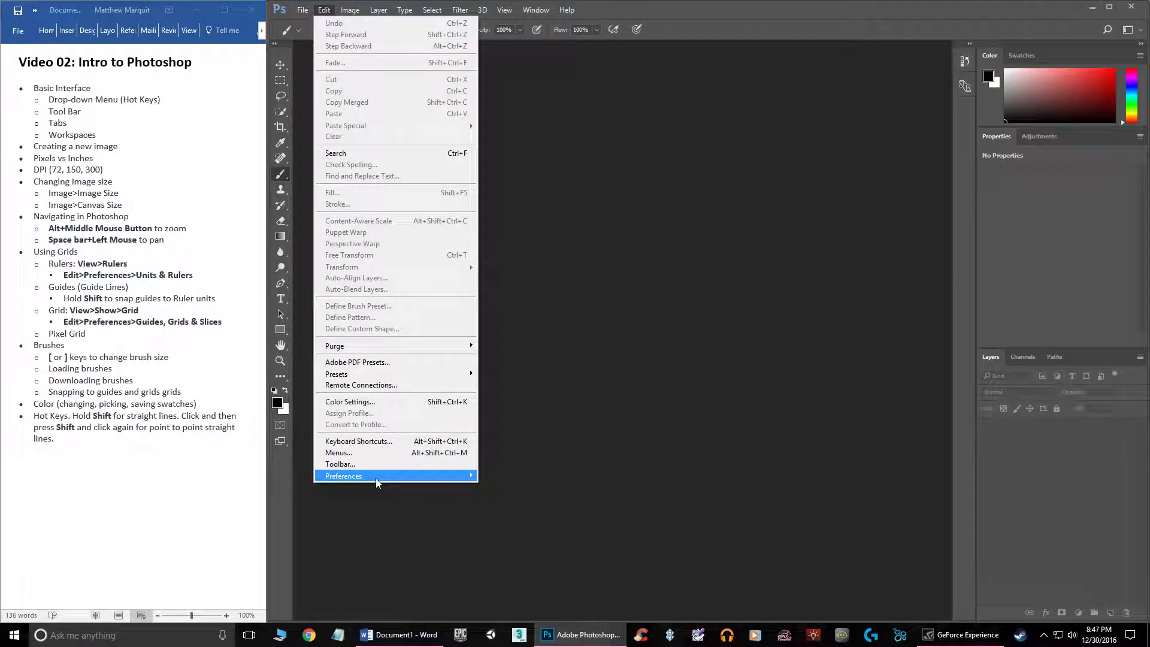
mouse_move(380, 477)
left_click(520, 271)
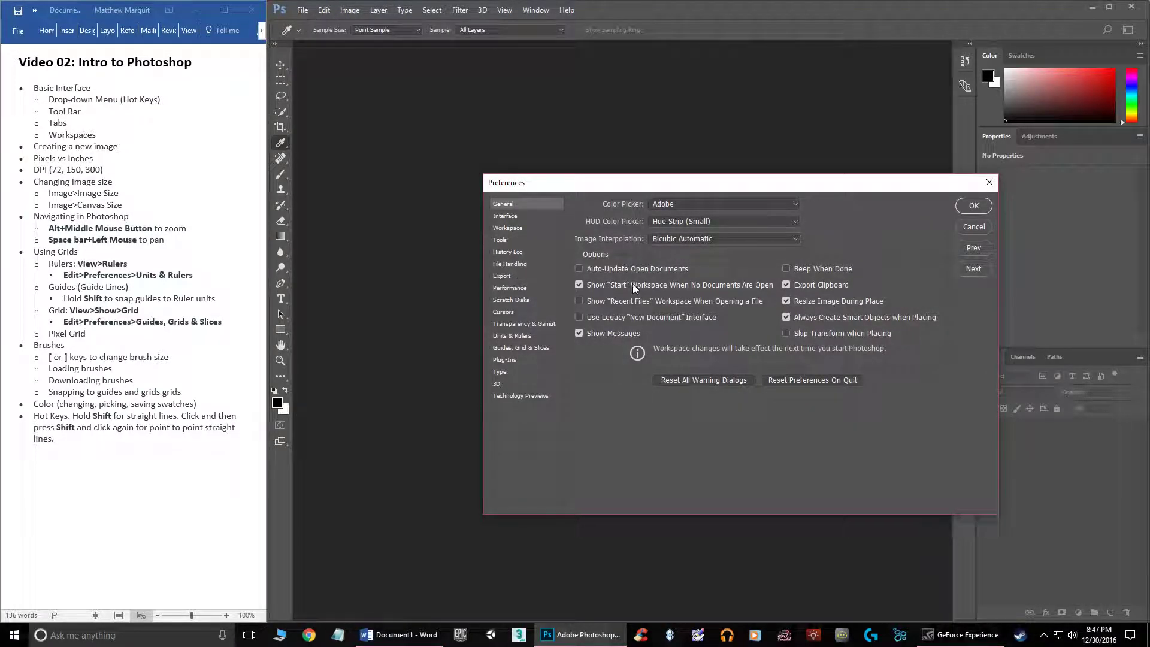
left_click(579, 285)
left_click(972, 206)
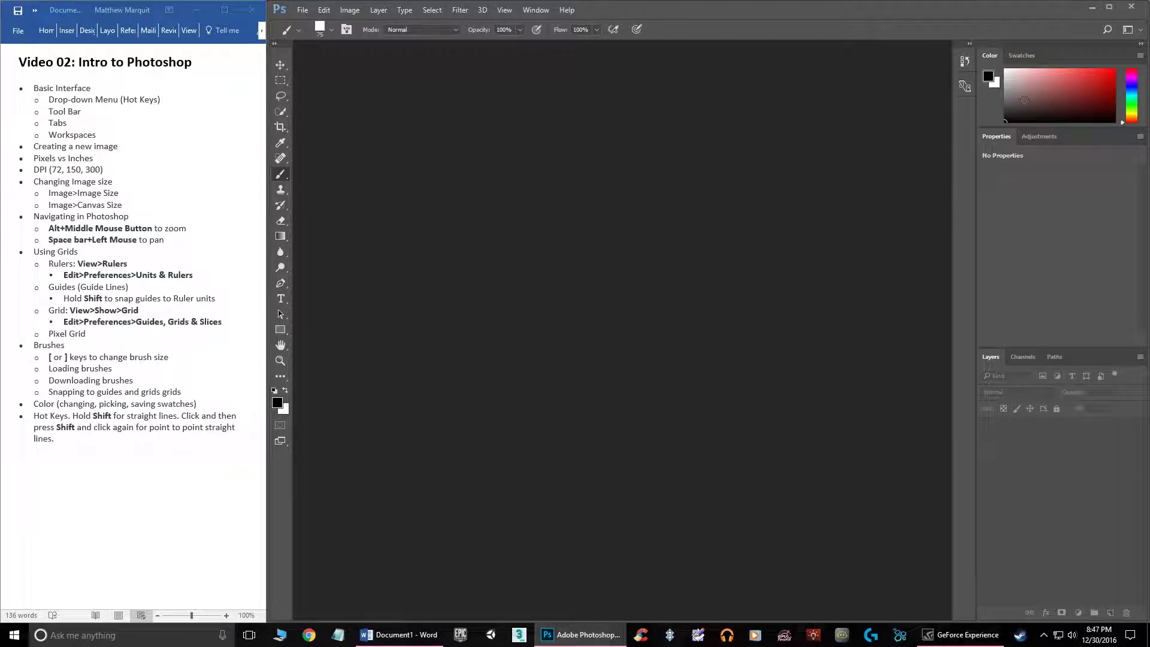
Reset the Essentials workspace to its default layout, then browse the Image and Layer menus
left_click(1140, 30)
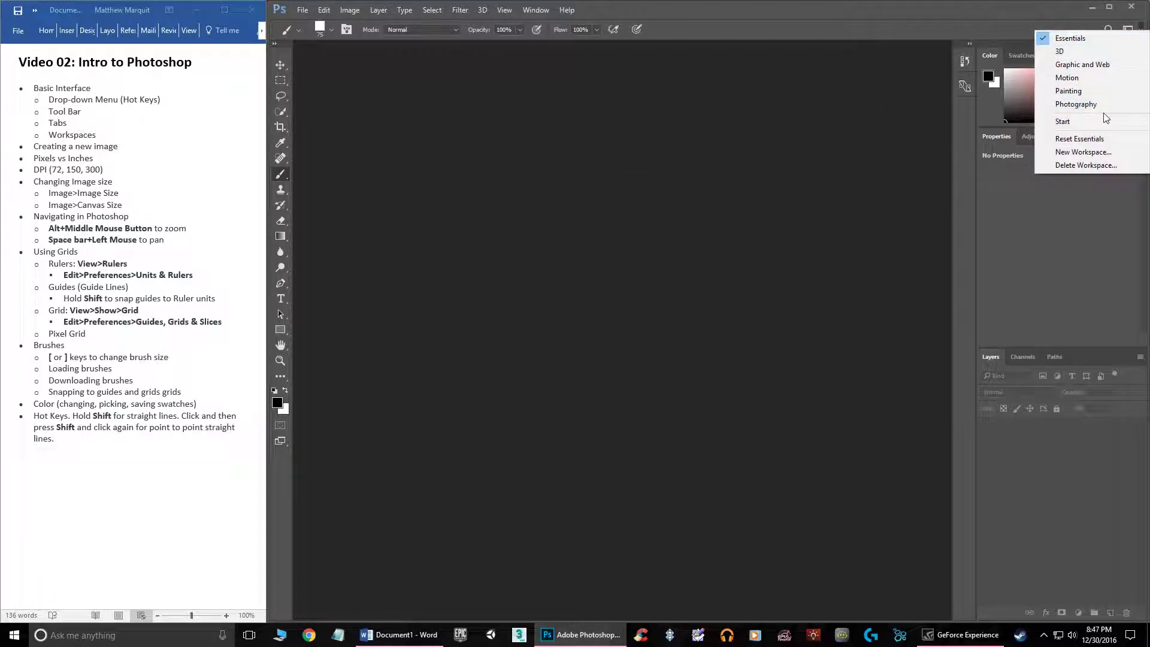
left_click(1087, 139)
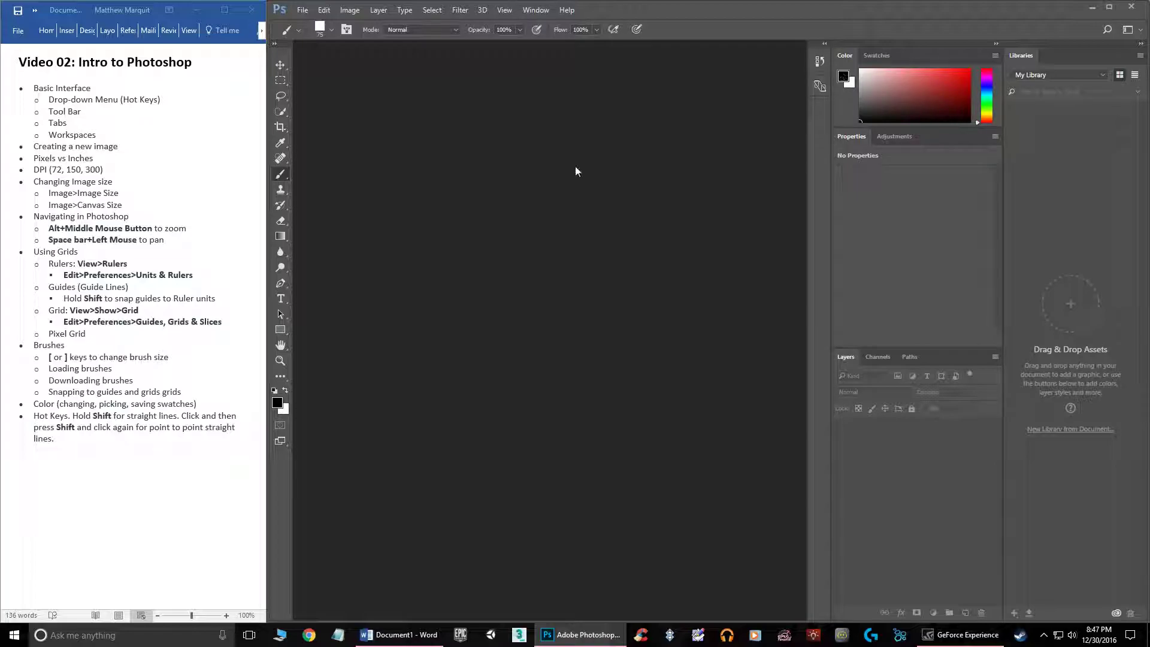
left_click(303, 11)
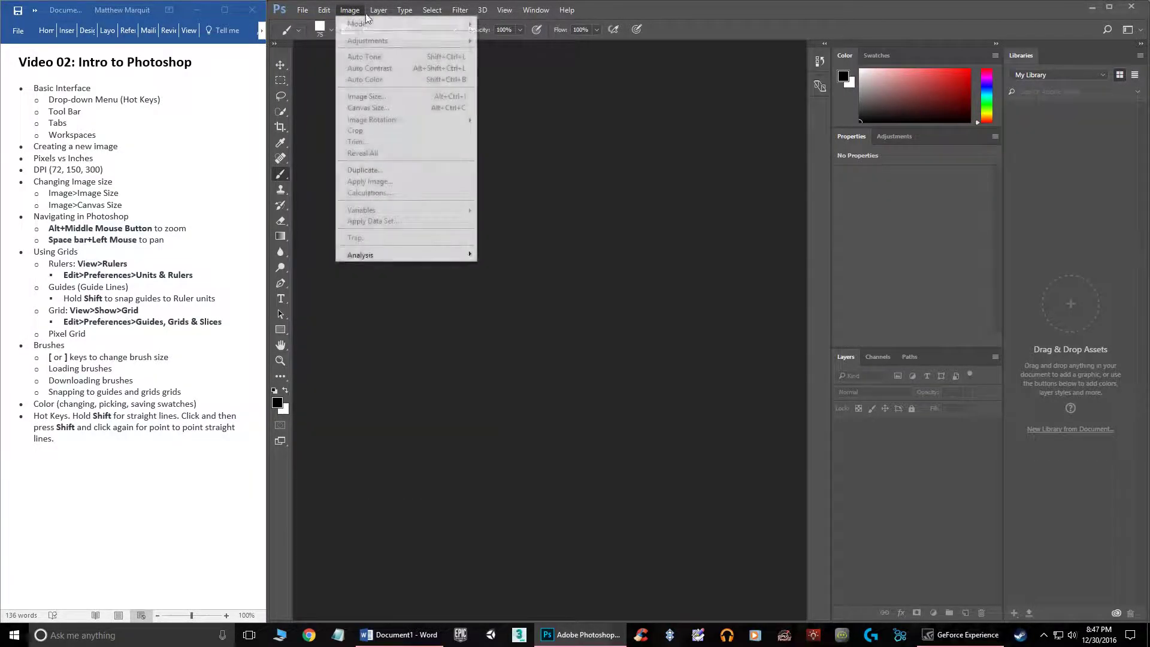
mouse_move(353, 20)
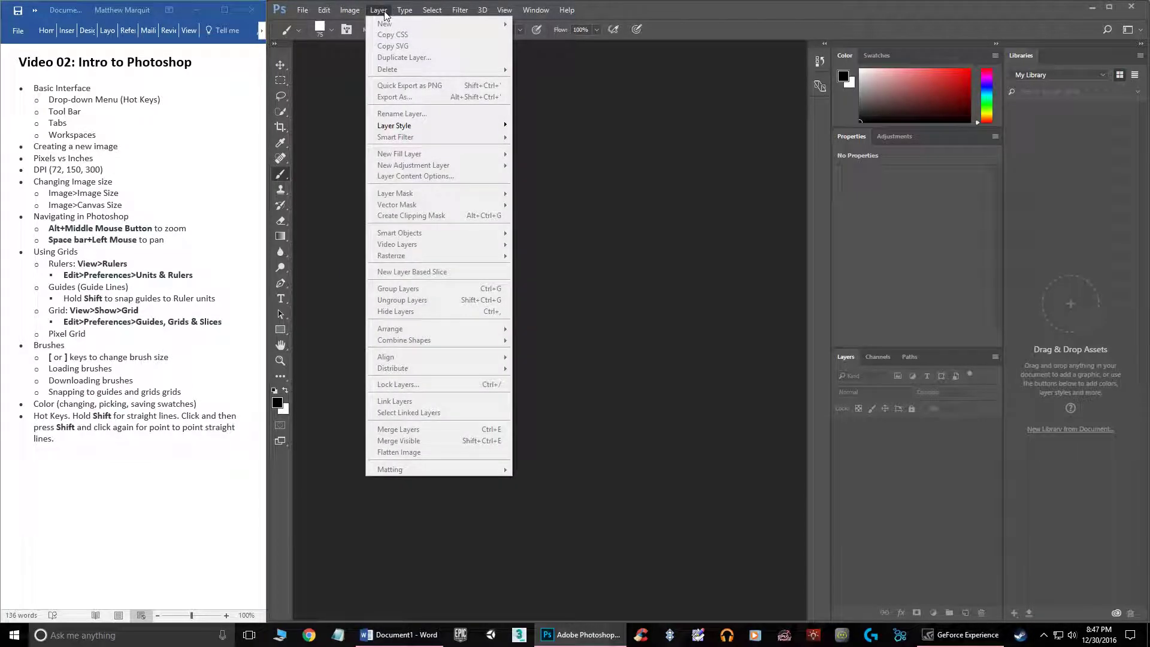
left_click(329, 85)
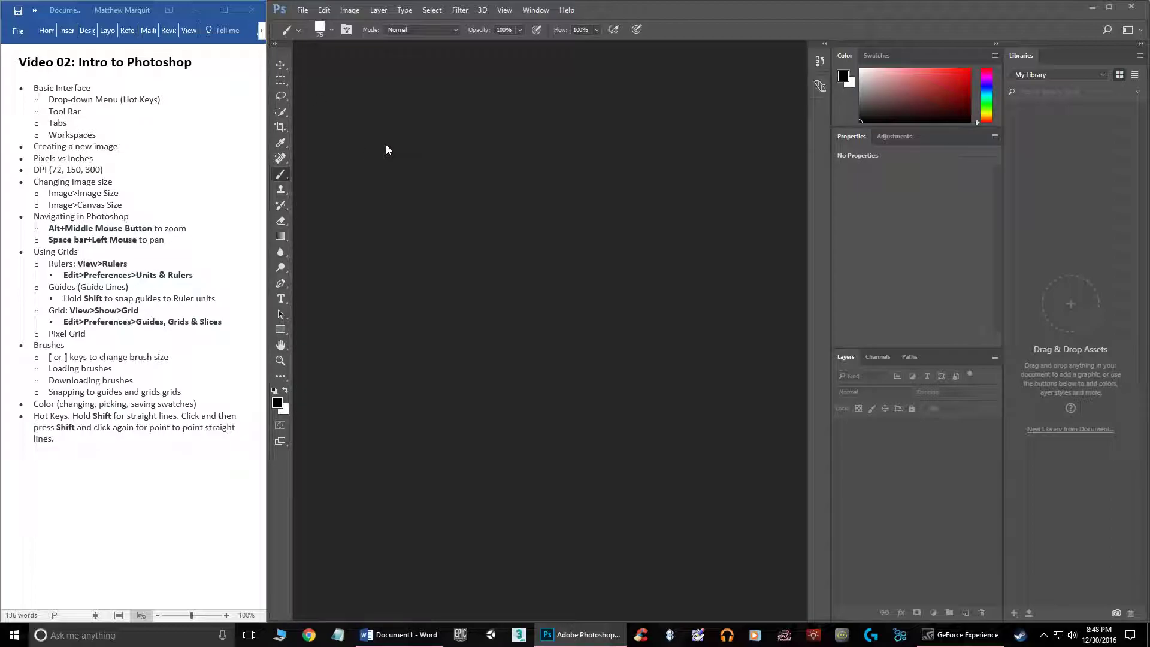
left_click(274, 43)
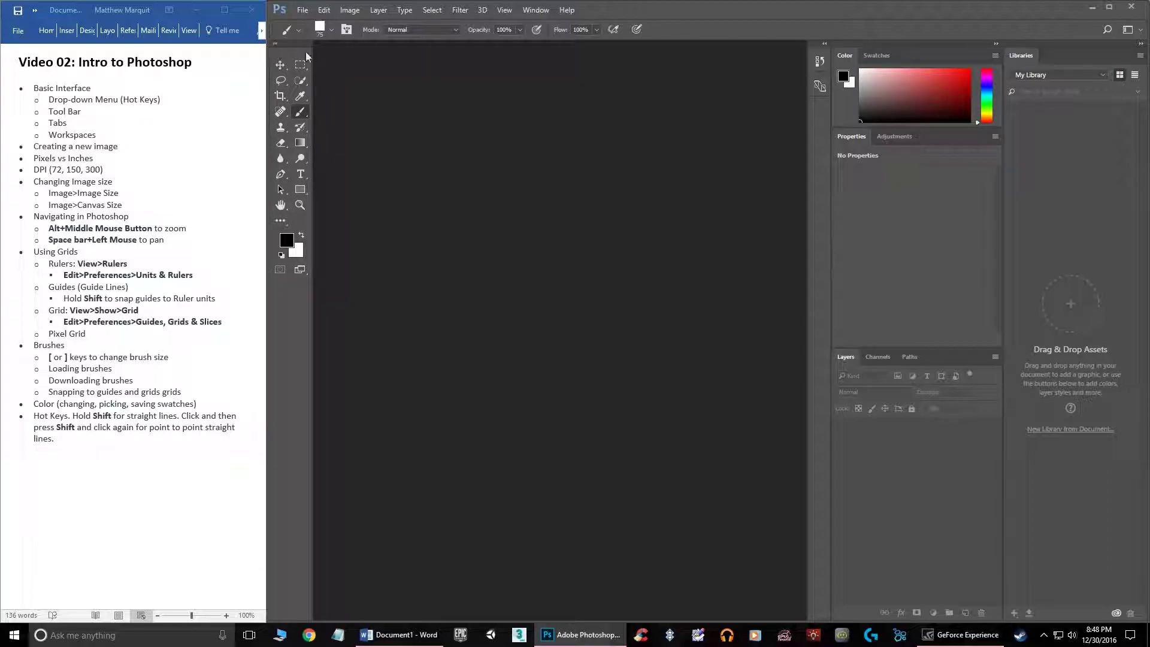
left_click(274, 44)
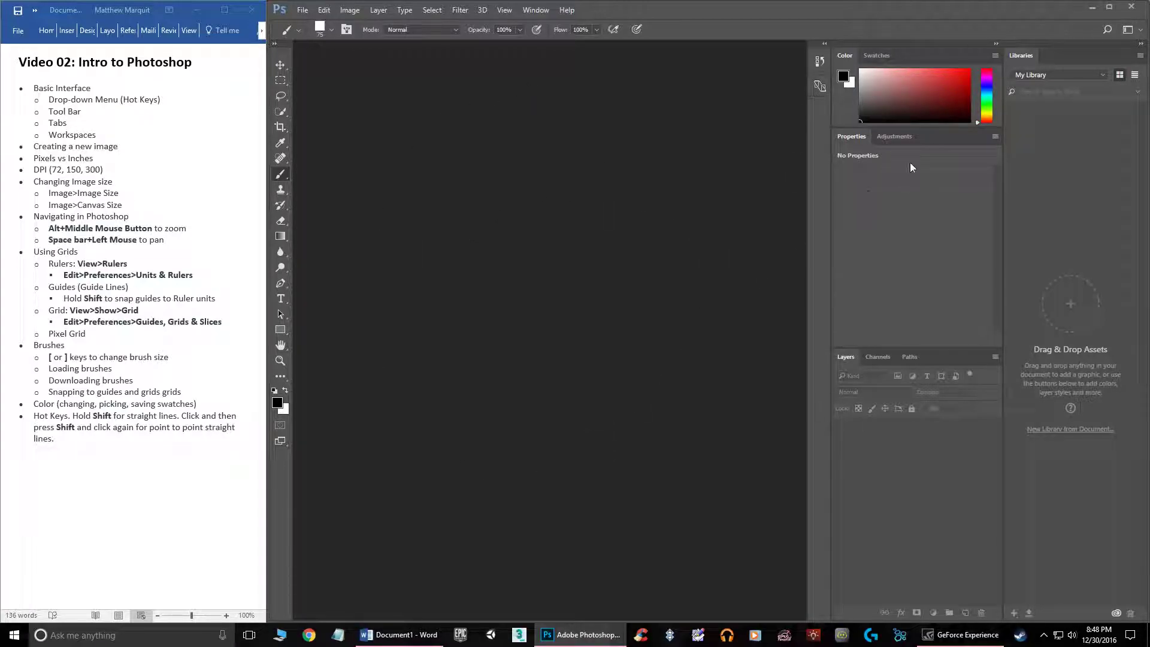
left_click(1138, 29)
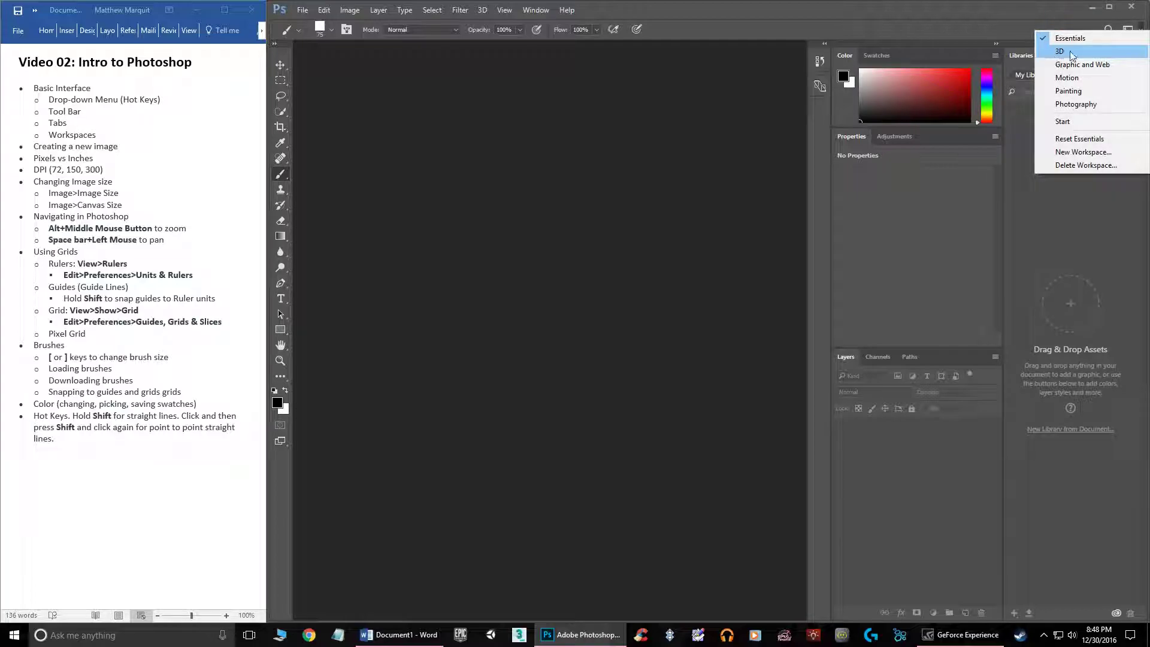
left_click(1083, 69)
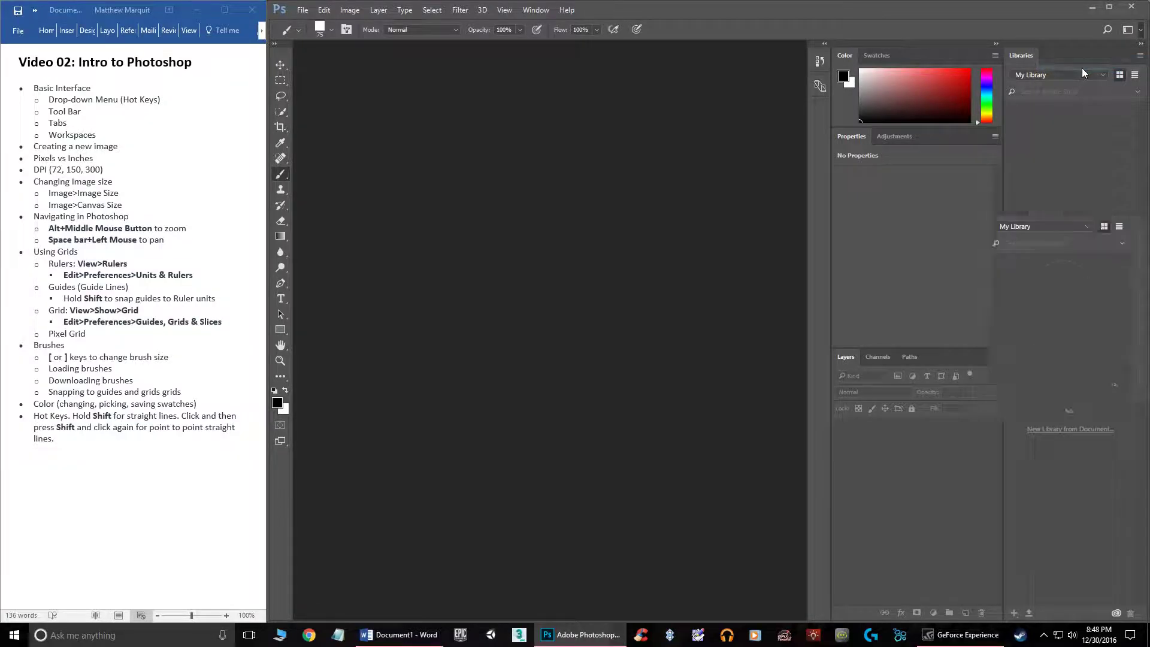
left_click(1141, 33)
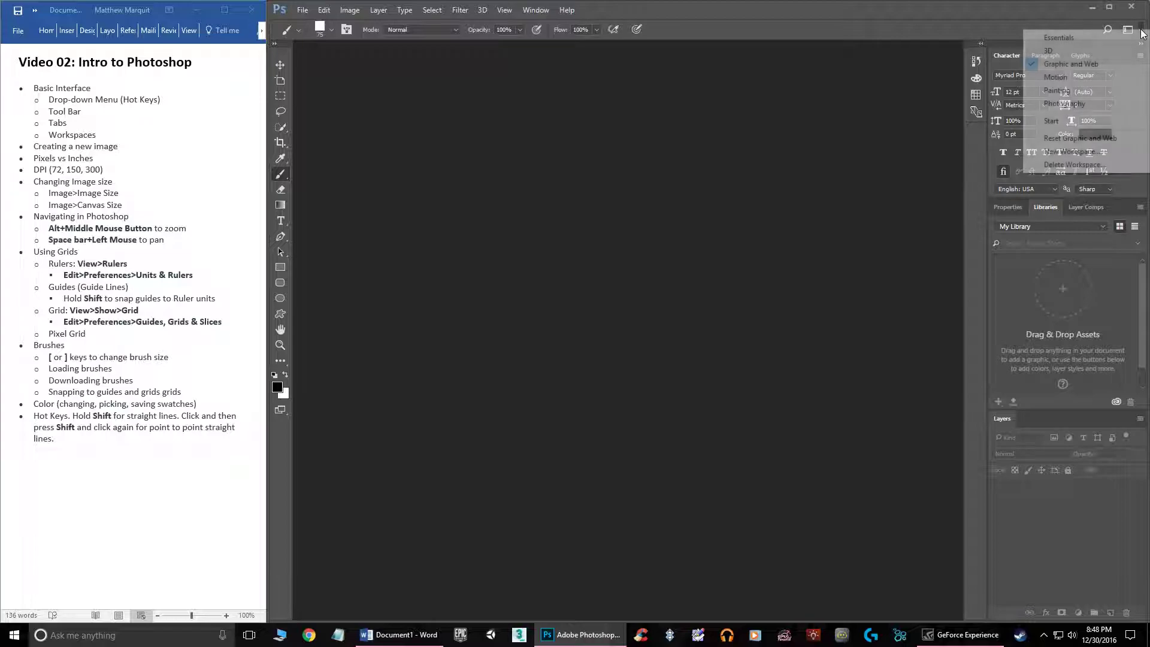
left_click(1059, 41)
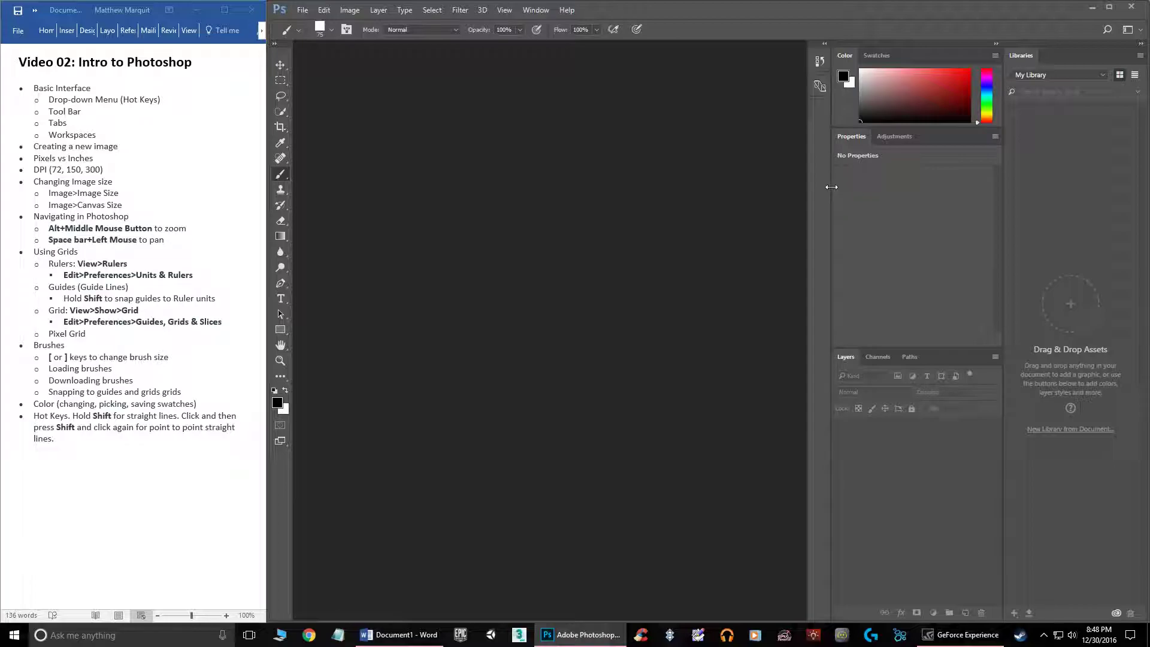
mouse_move(829, 189)
left_mouse_down()
mouse_move(506, 178)
mouse_move(835, 187)
left_mouse_up()
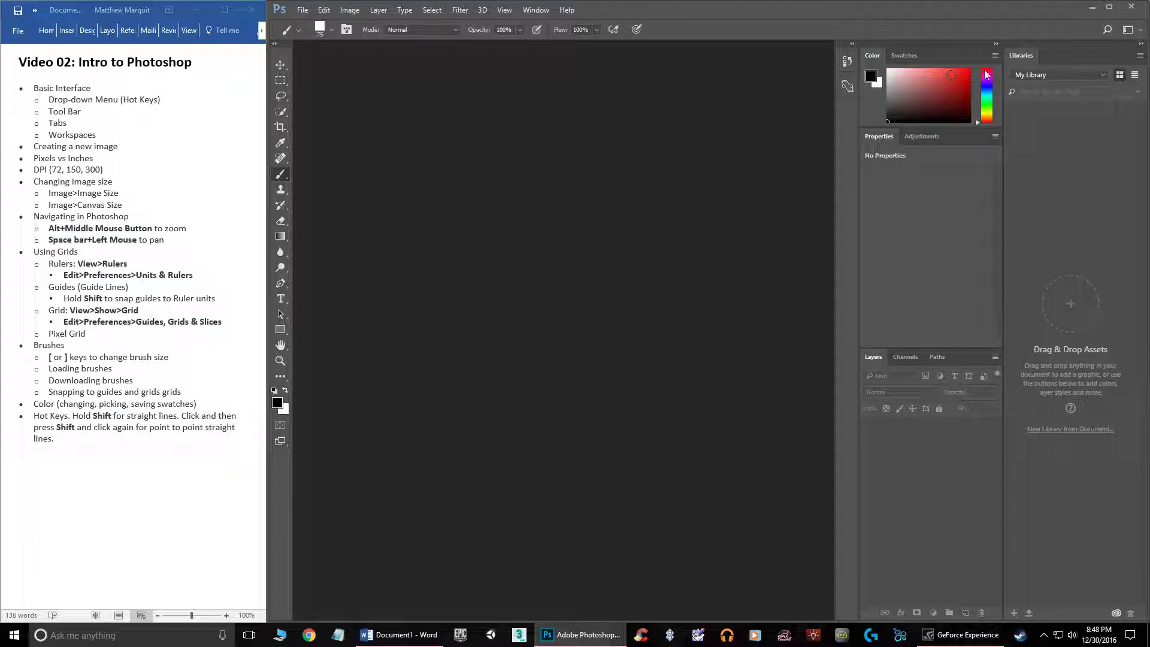
left_click_drag(1027, 60, 484, 156)
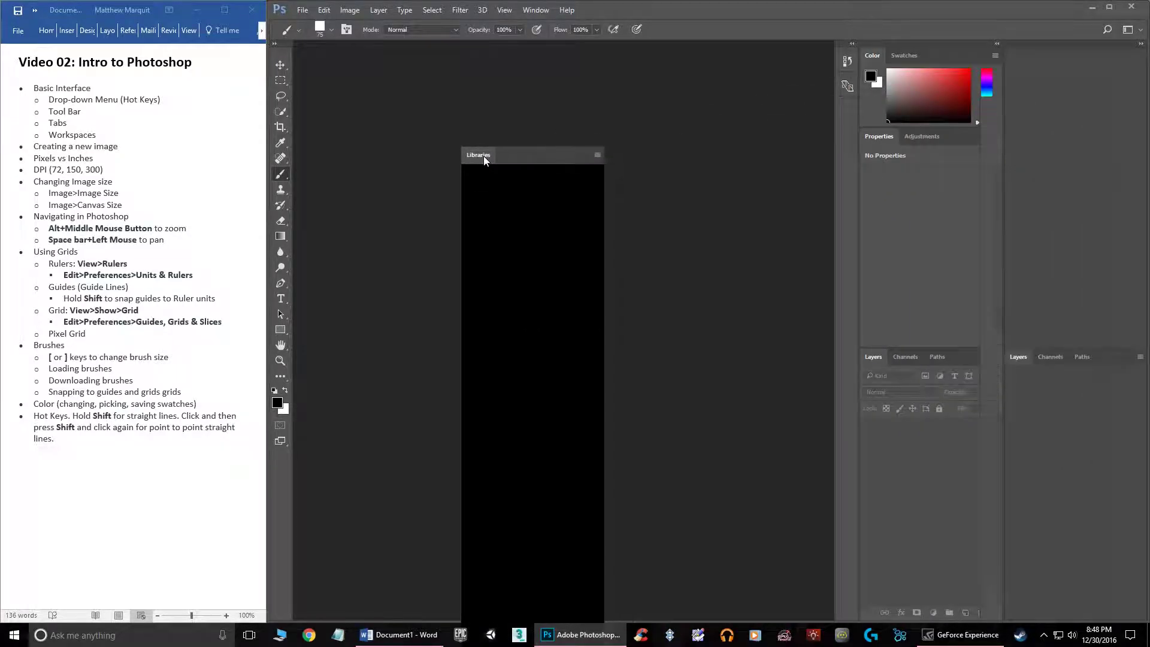
left_click(600, 144)
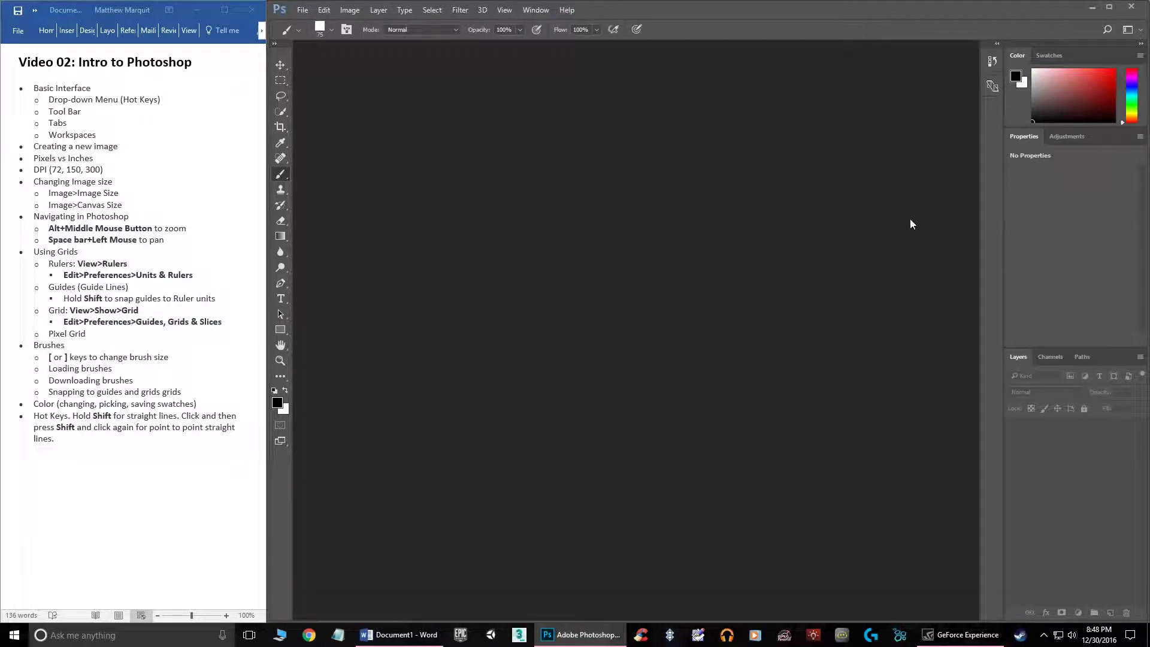
left_click(539, 10)
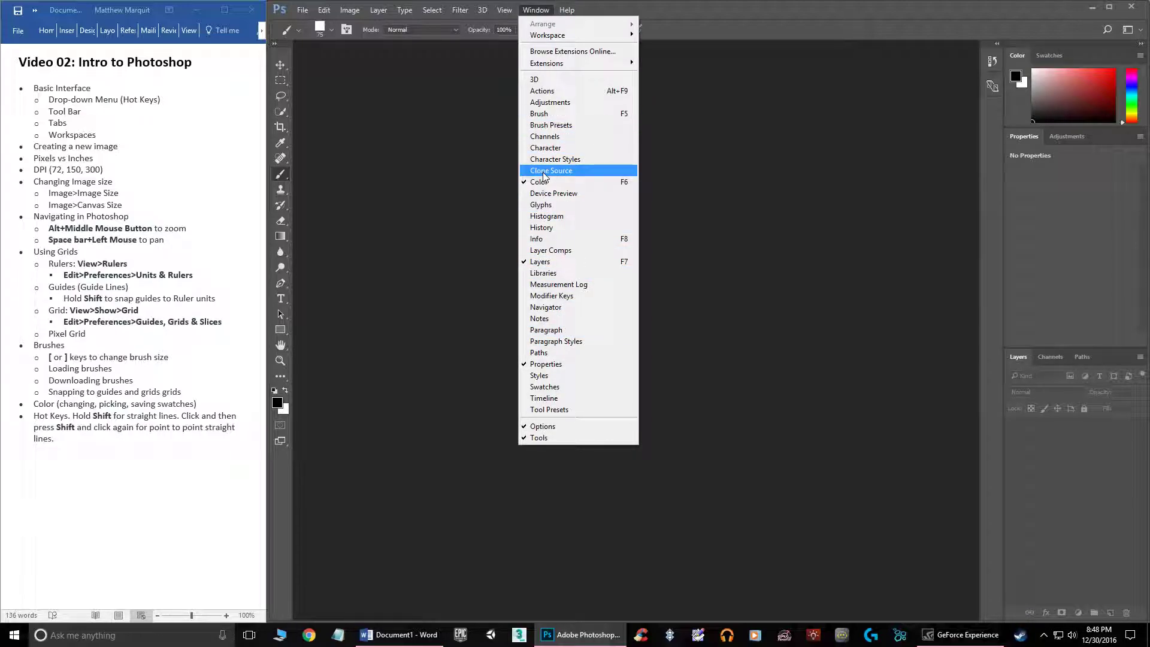
left_click(803, 137)
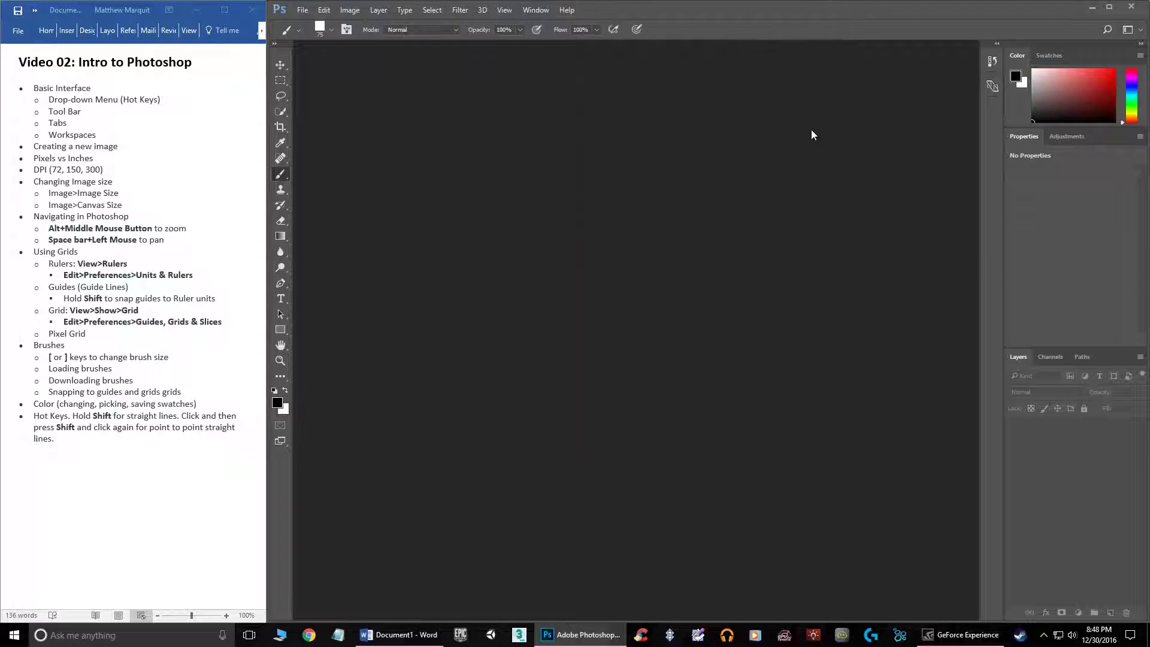
left_click(1048, 55)
left_click(1018, 57)
left_click(1016, 57)
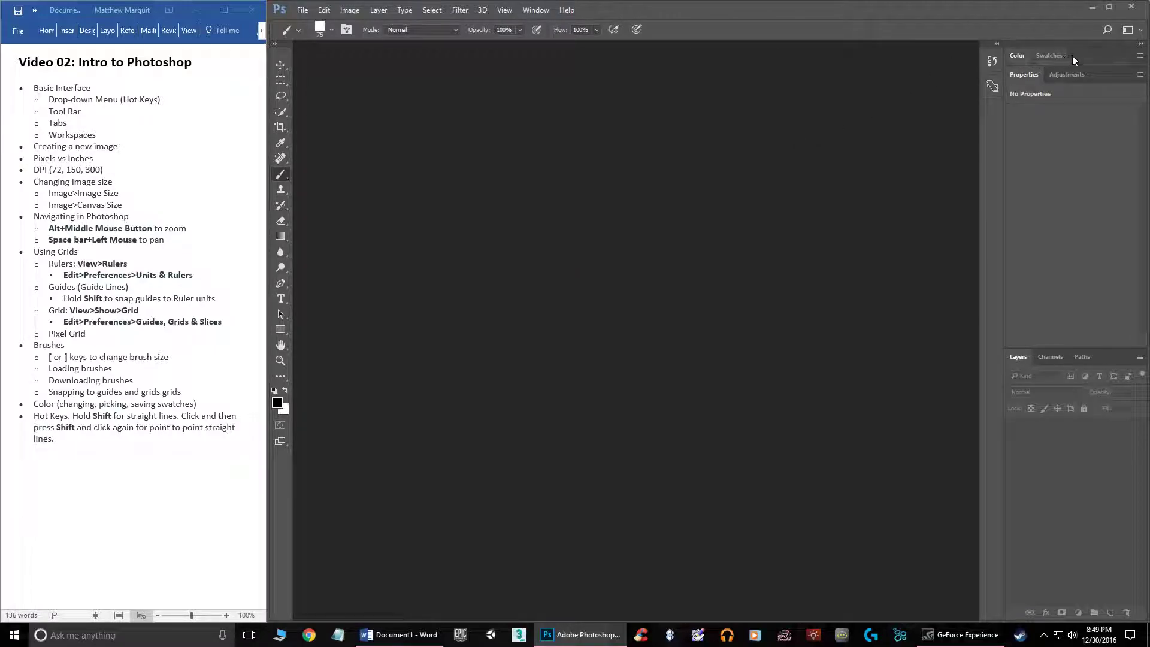
left_click_drag(1055, 55, 1019, 55)
left_click(1063, 75)
left_click(1023, 55)
left_click_drag(1023, 55, 529, 132)
left_click_drag(593, 118, 402, 69)
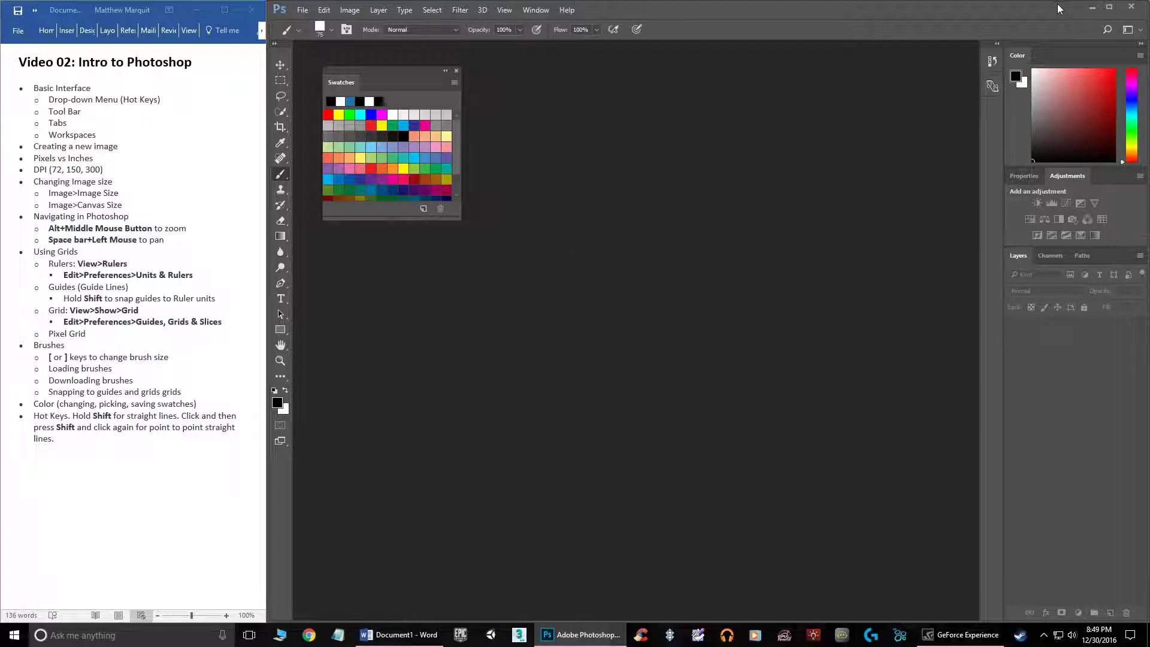
left_click(1142, 31)
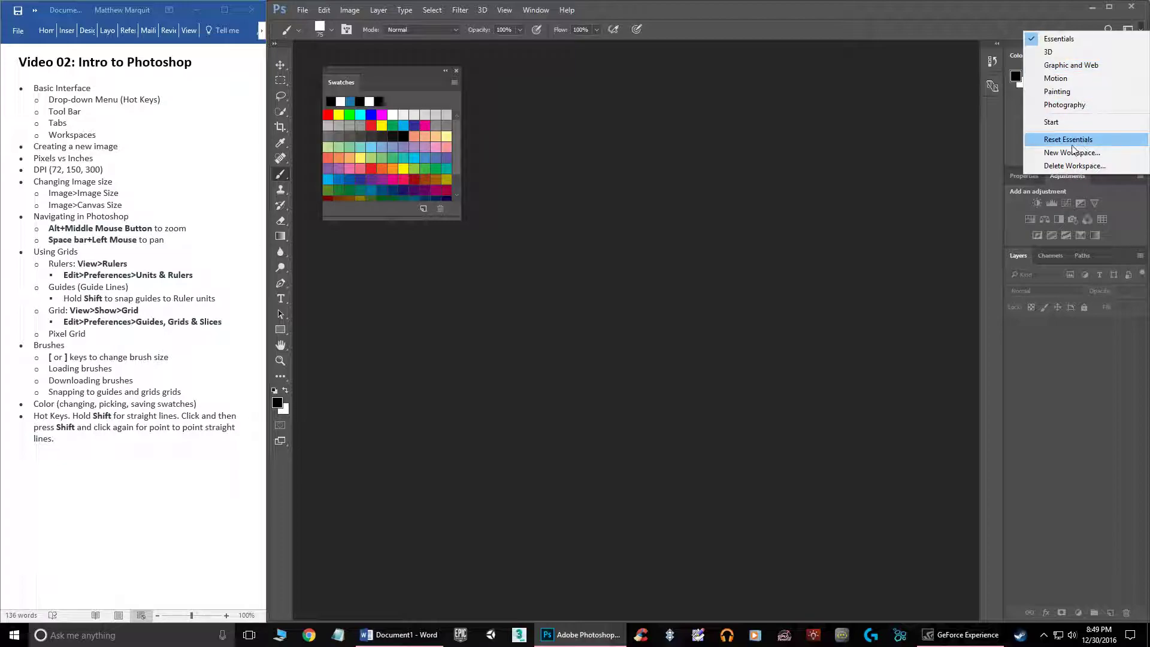
left_click(1067, 141)
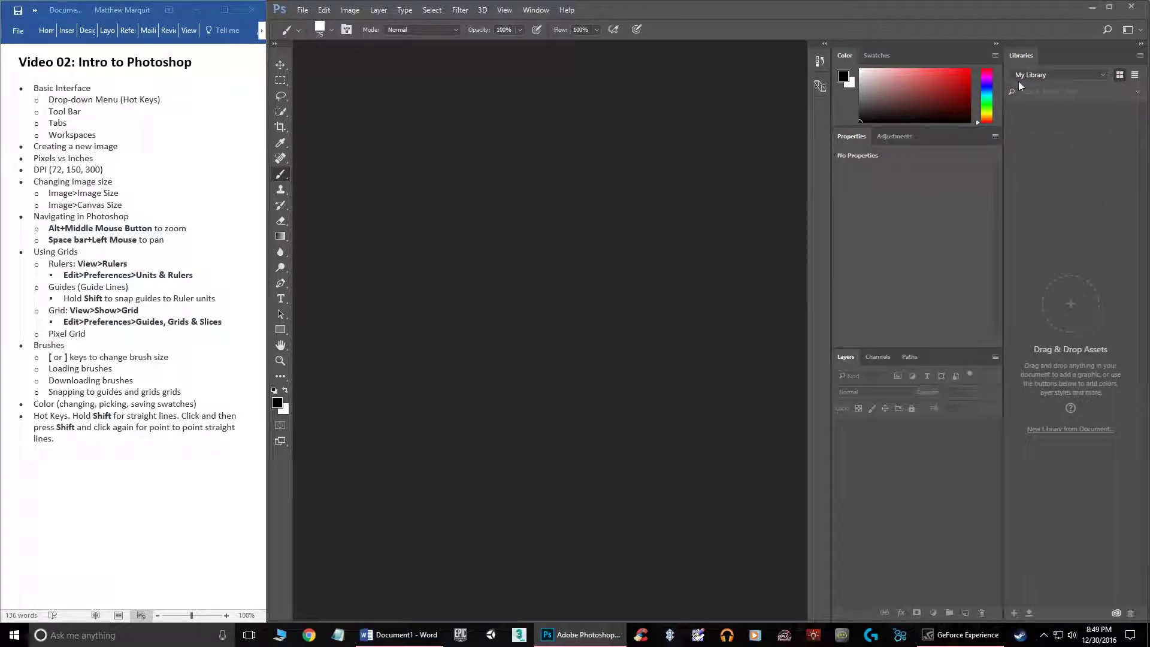
Drag the Libraries panel out of the dock and close it
left_click_drag(1022, 55, 709, 162)
left_click(698, 157)
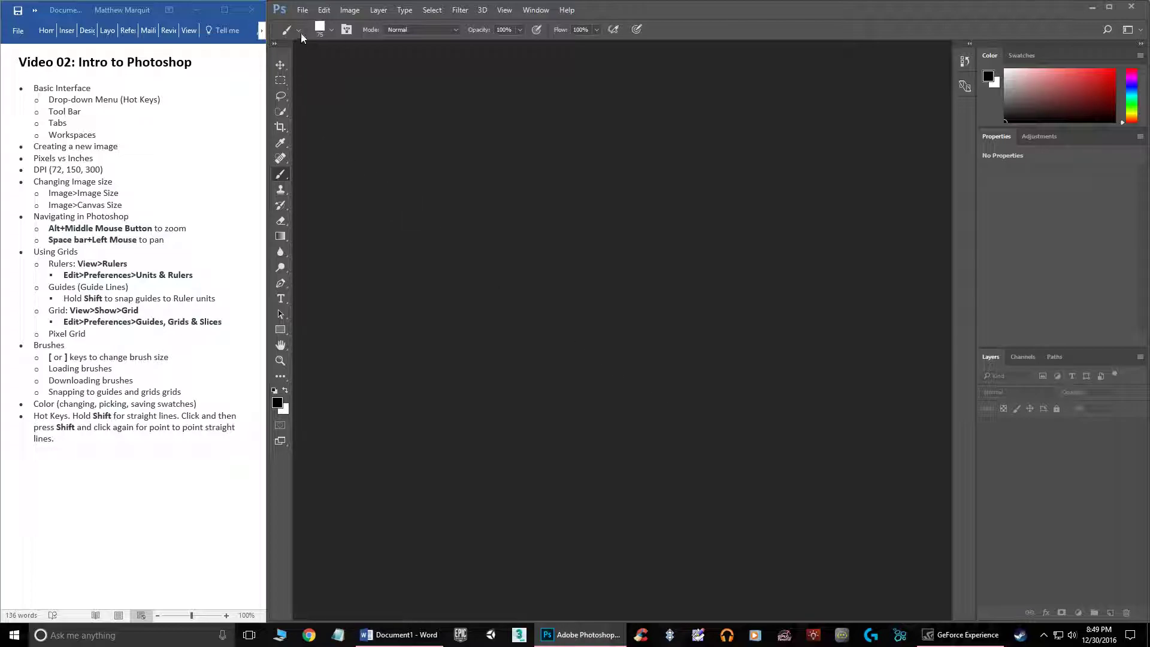
left_click(303, 10)
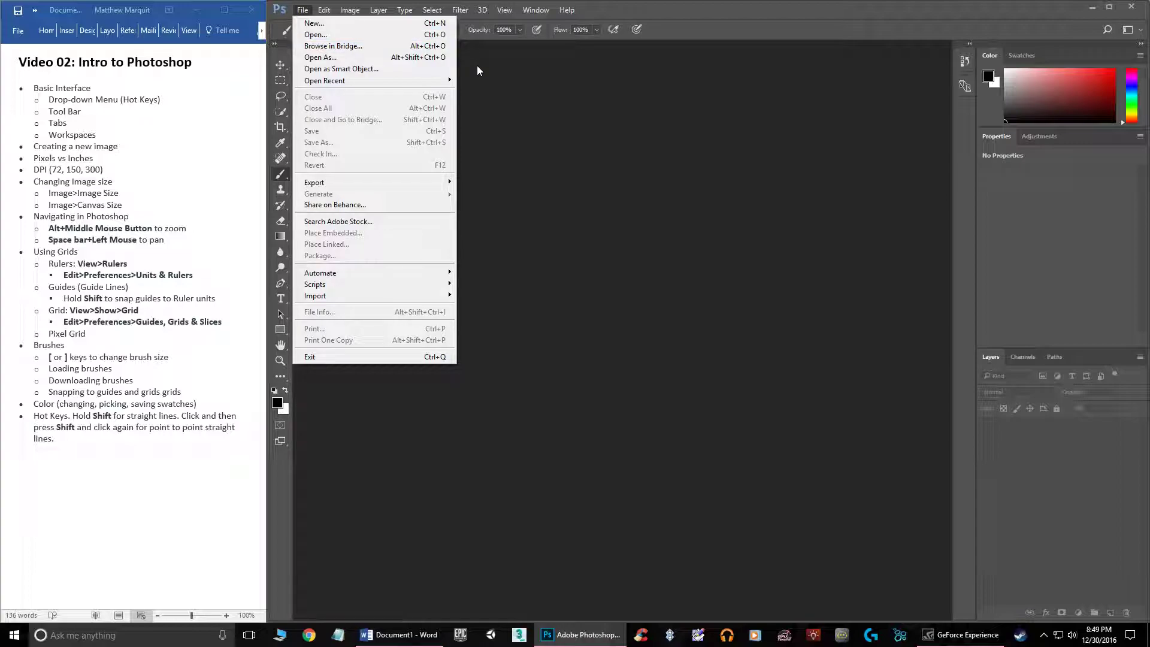
left_click(431, 25)
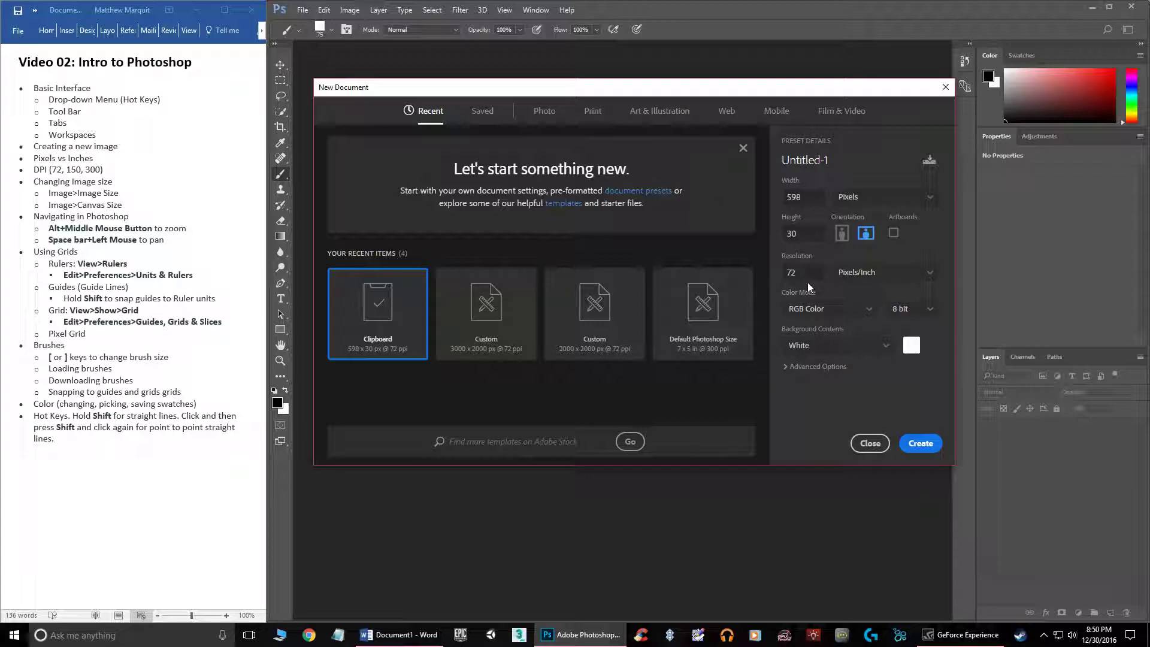
left_click(874, 202)
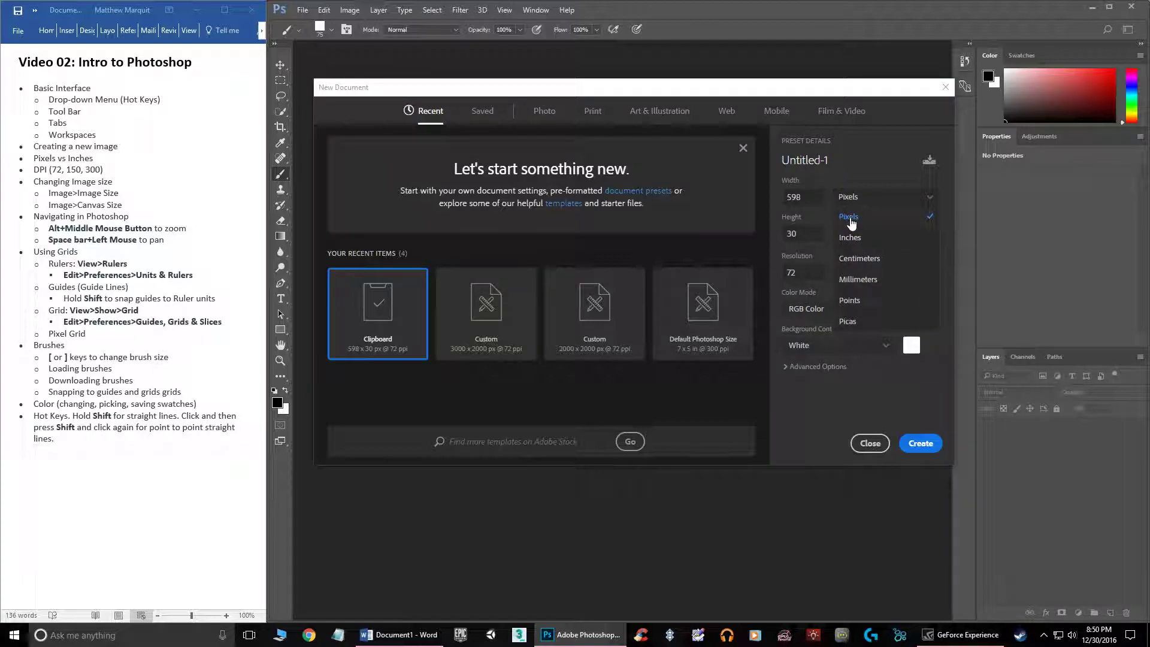
left_click(850, 217)
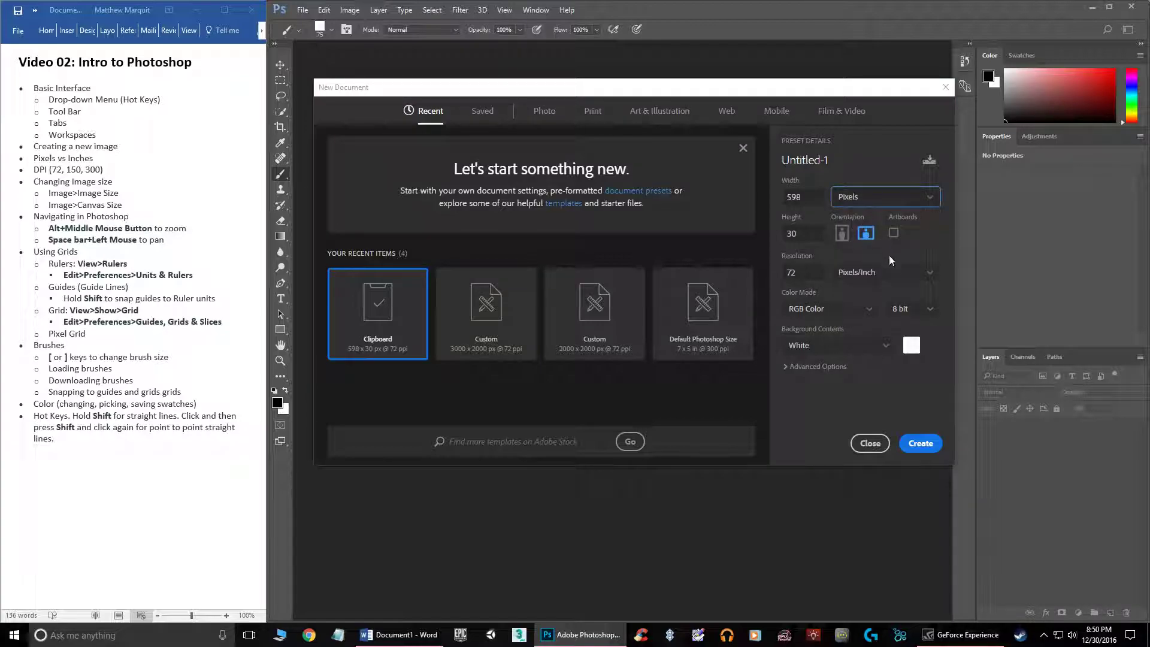
left_click(844, 205)
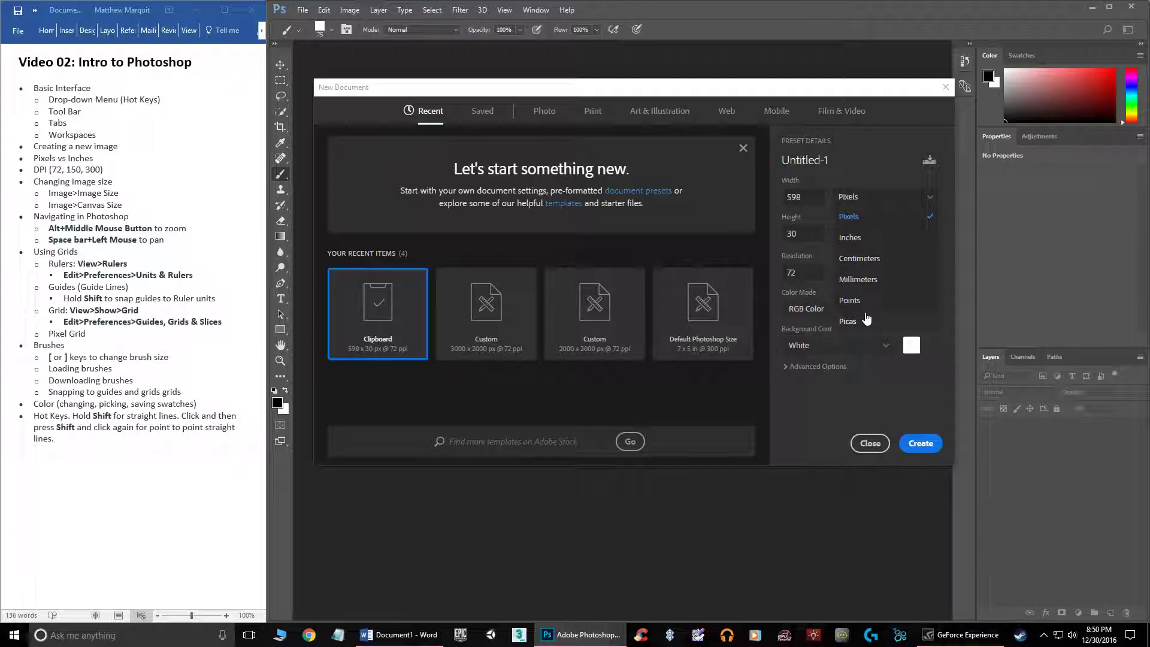
left_click(804, 399)
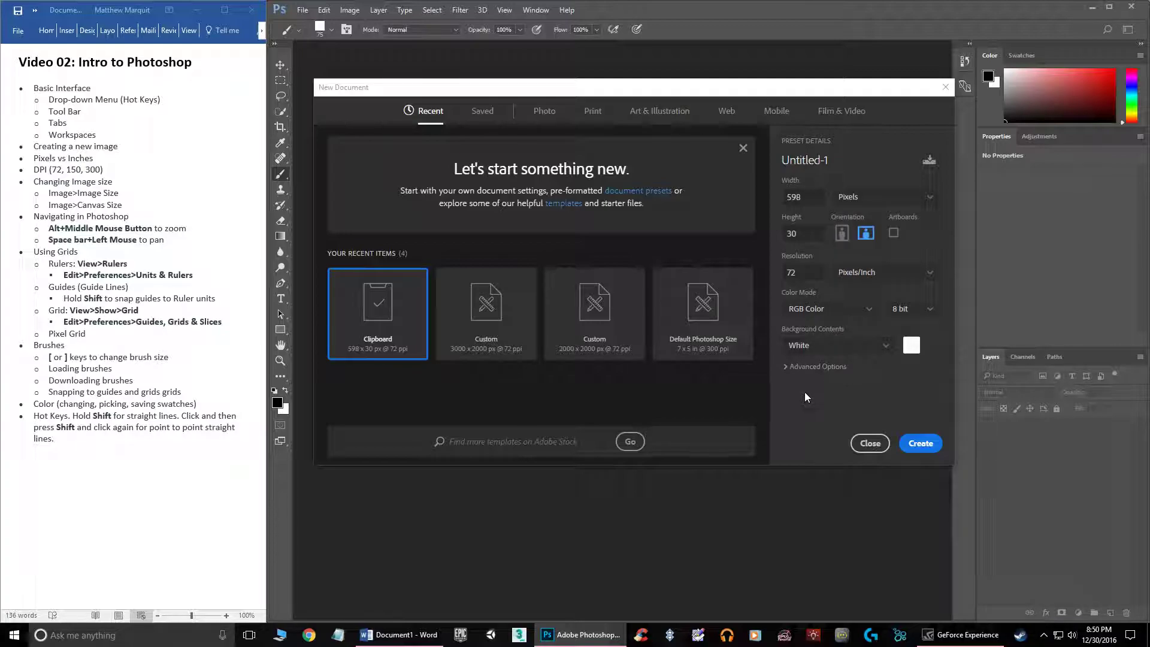
Create a 3000 × 2000 px RGB Color document with a White background at 72 pixels/inch
left_click(804, 196)
key("Tab")
type("2000")
left_click(828, 309)
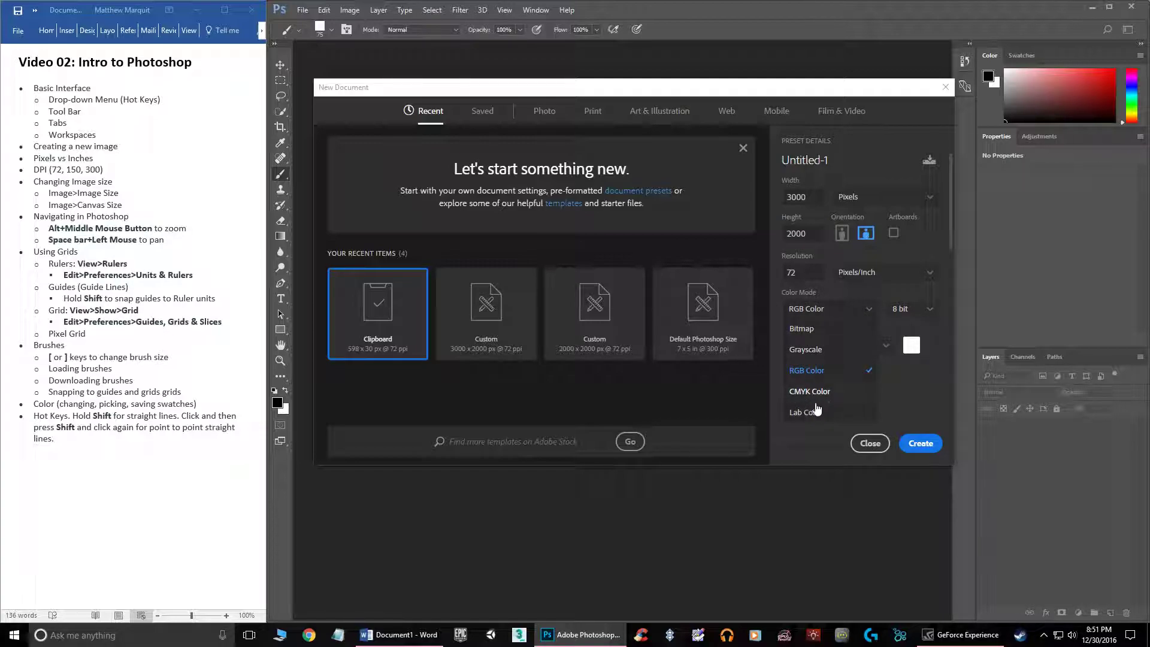
left_click(868, 372)
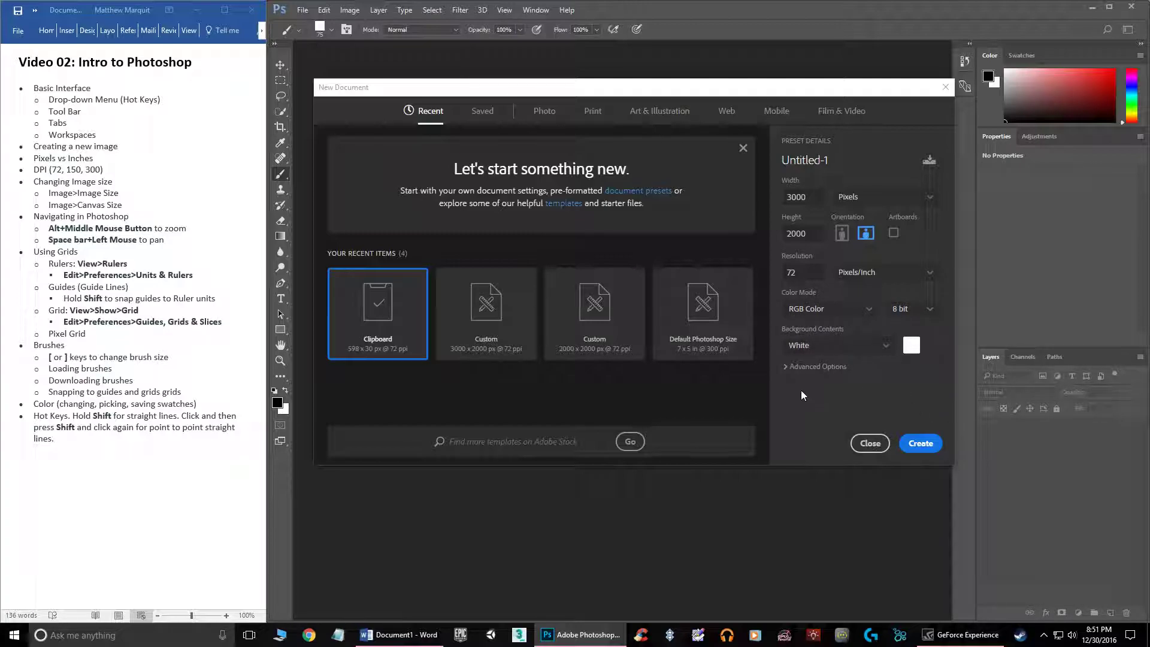
left_click(887, 349)
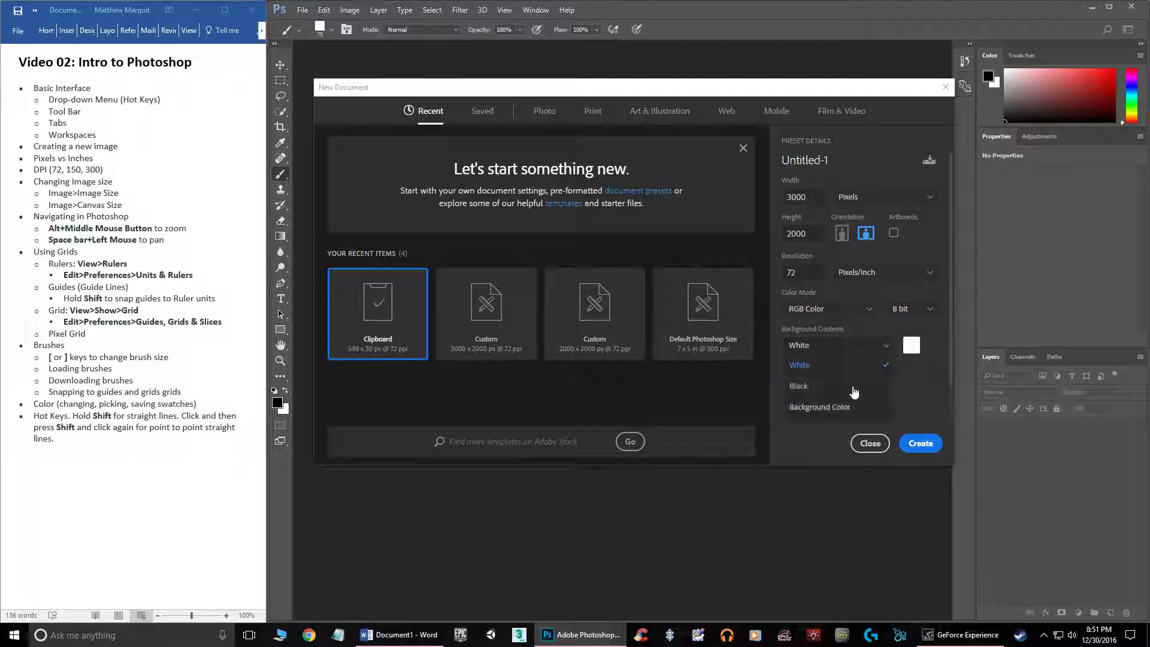
left_click(919, 393)
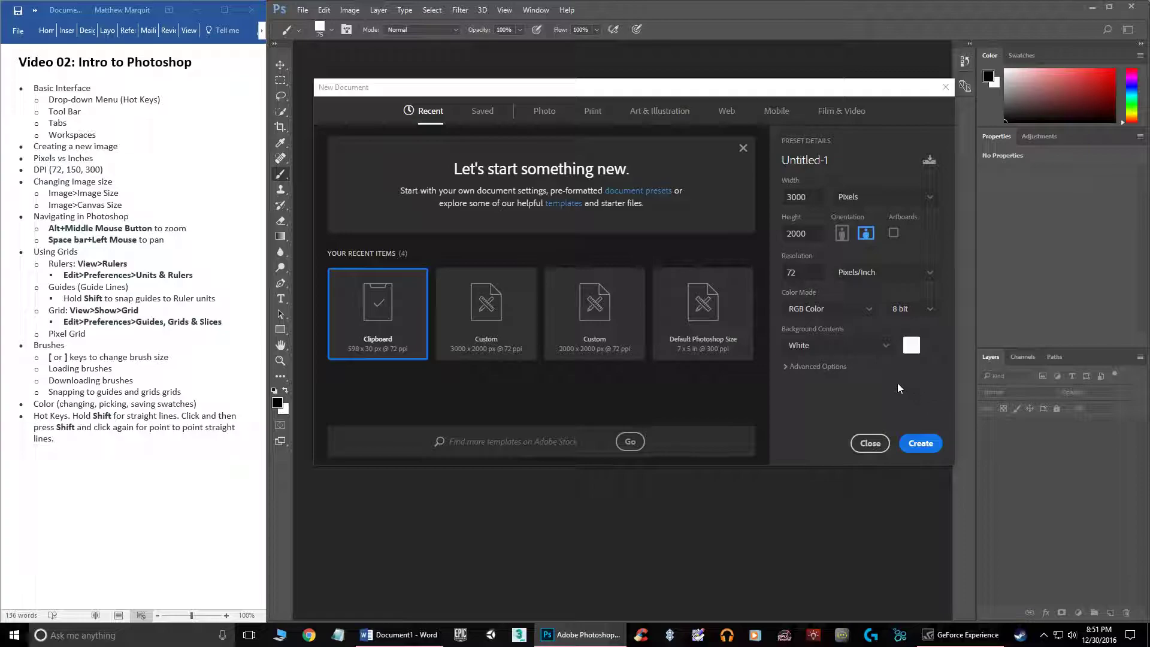
left_click(916, 444)
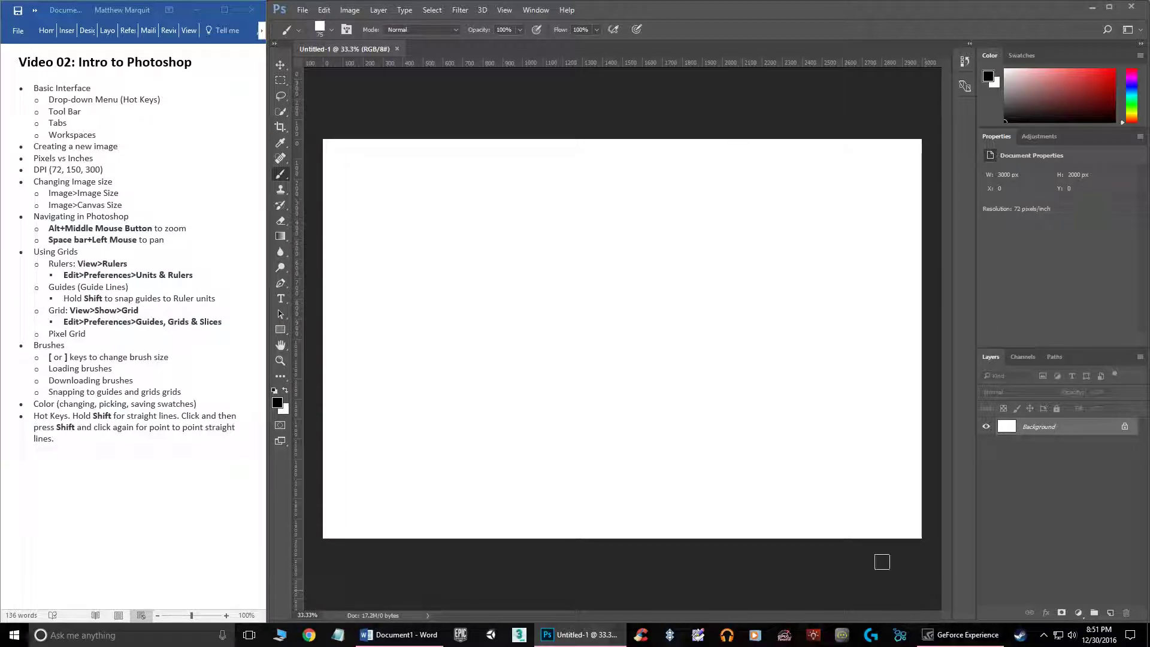
Shift-drag a 697 px black circle mid-canvas with the Ellipse Tool, creating layer Ellipse 1
scroll(748, 496, "down", 1, "alt")
scroll(747, 496, "up", 1, "alt")
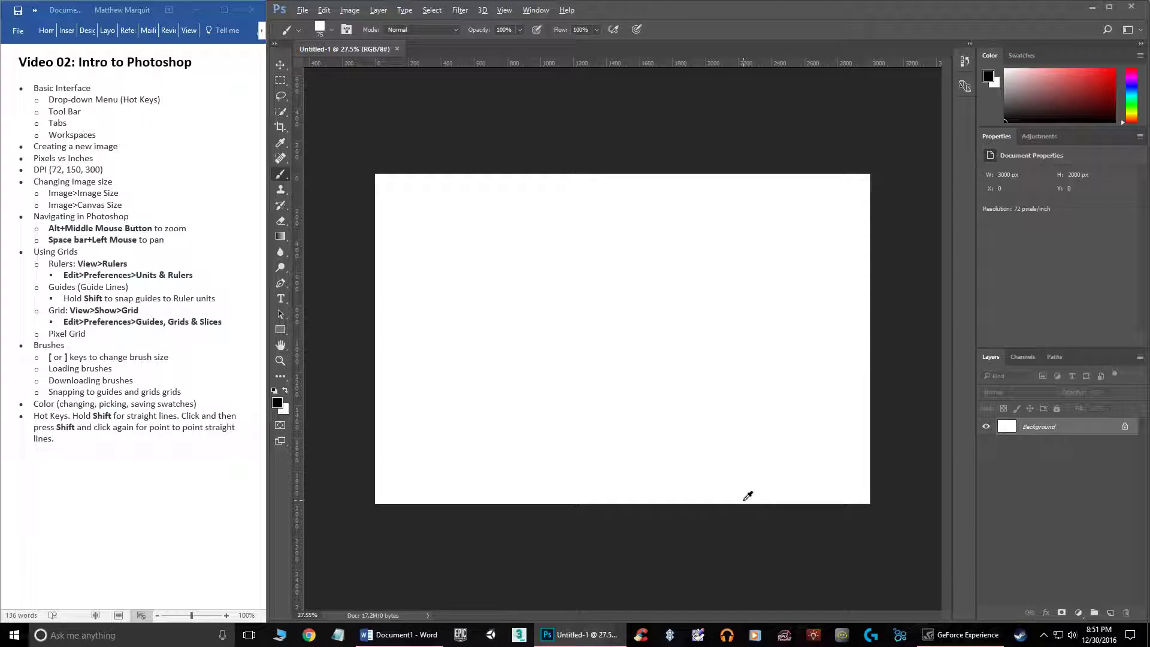
left_click(281, 330)
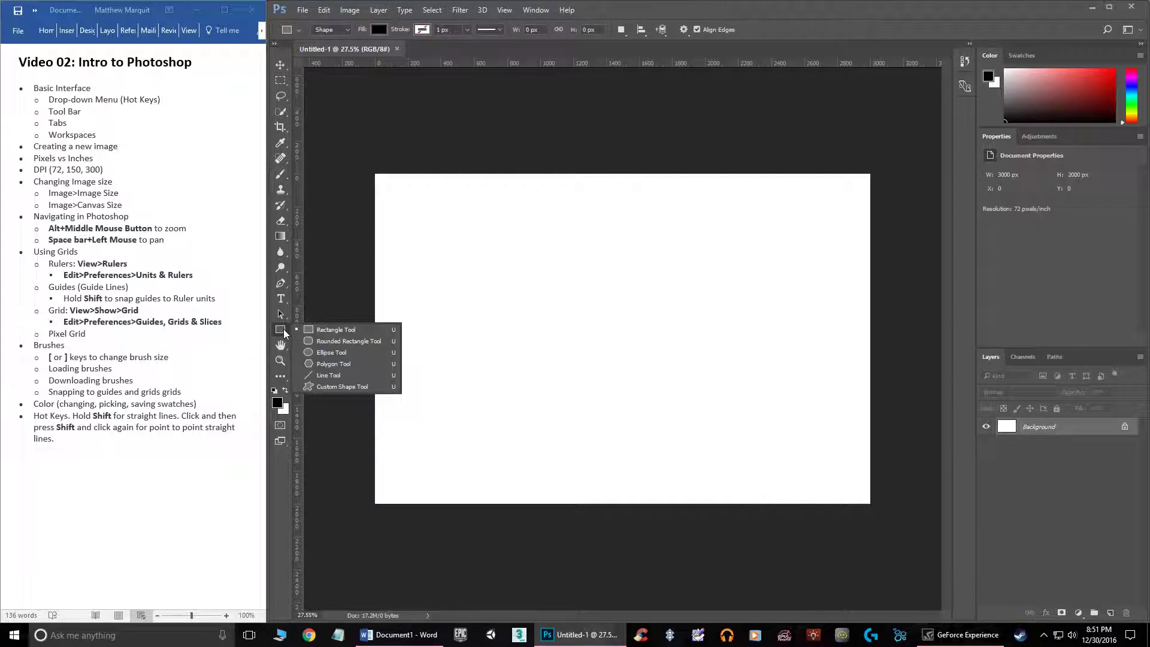
left_click(345, 356)
left_click_drag(543, 270, 714, 385)
left_click(279, 64)
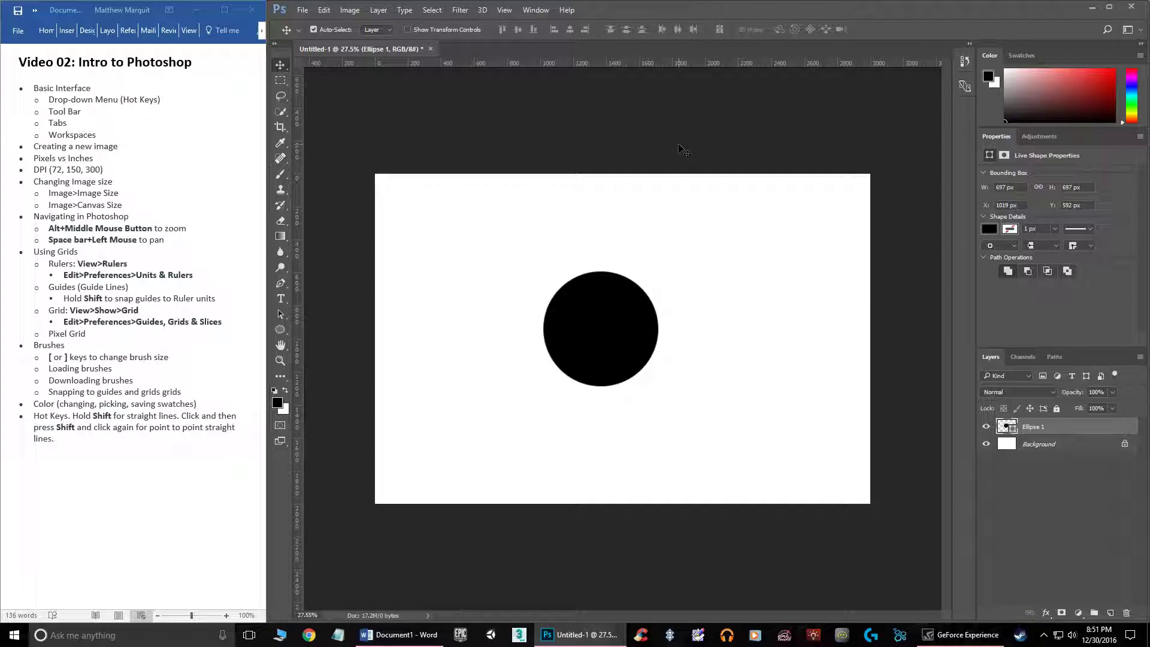
left_click(326, 11)
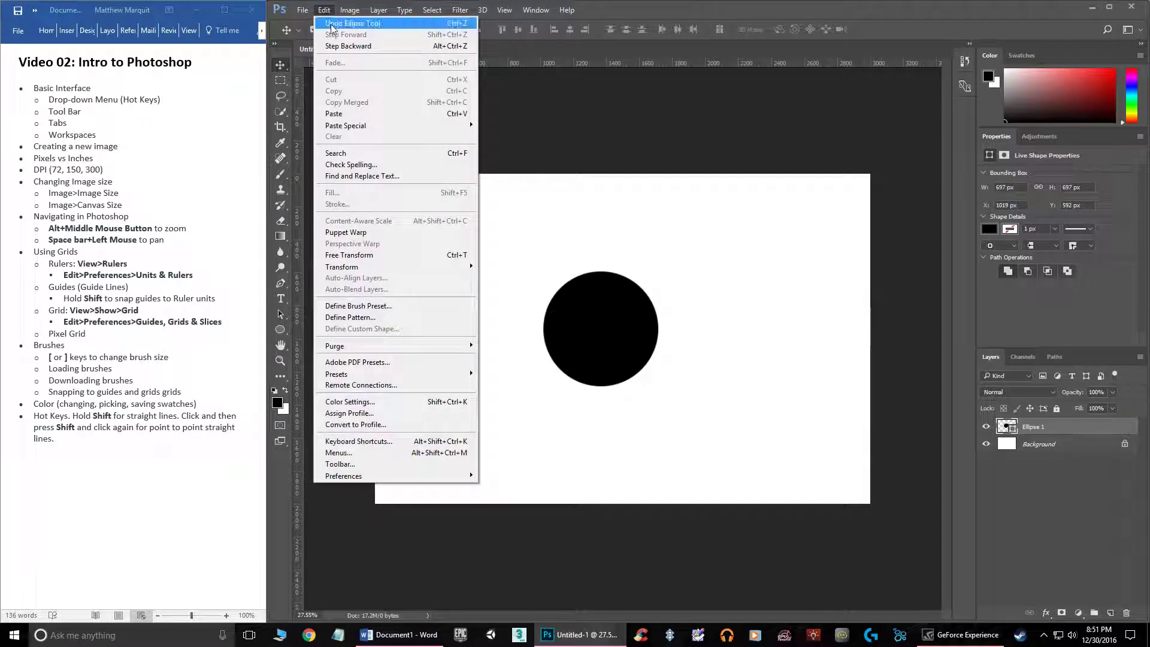
mouse_move(350, 11)
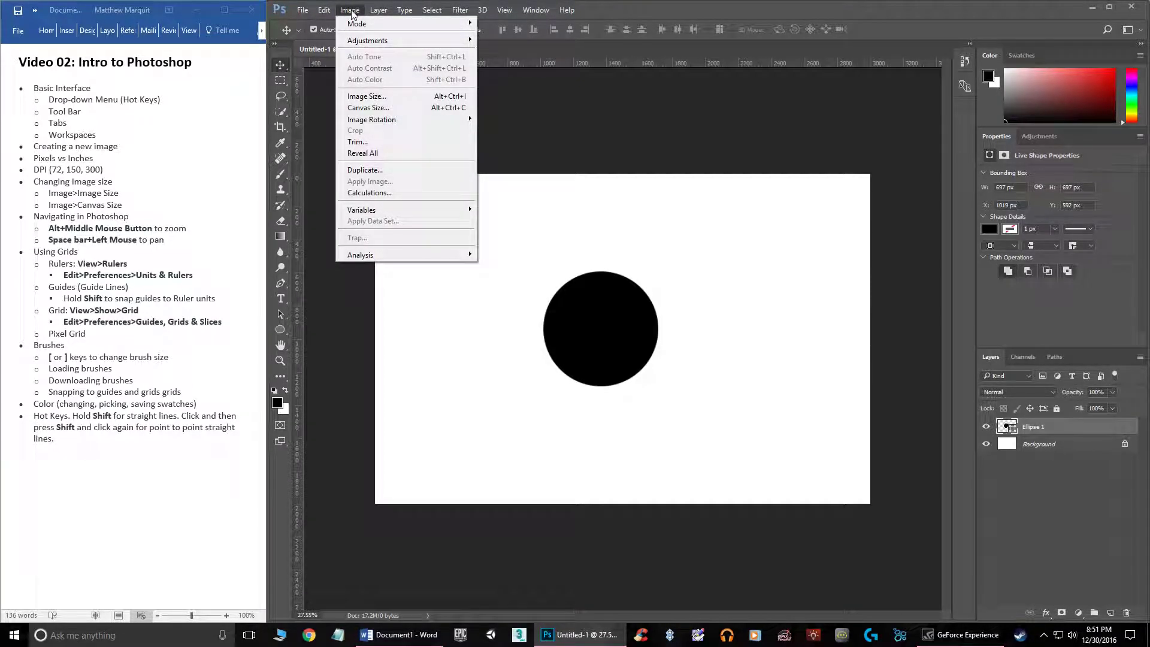
left_click(366, 96)
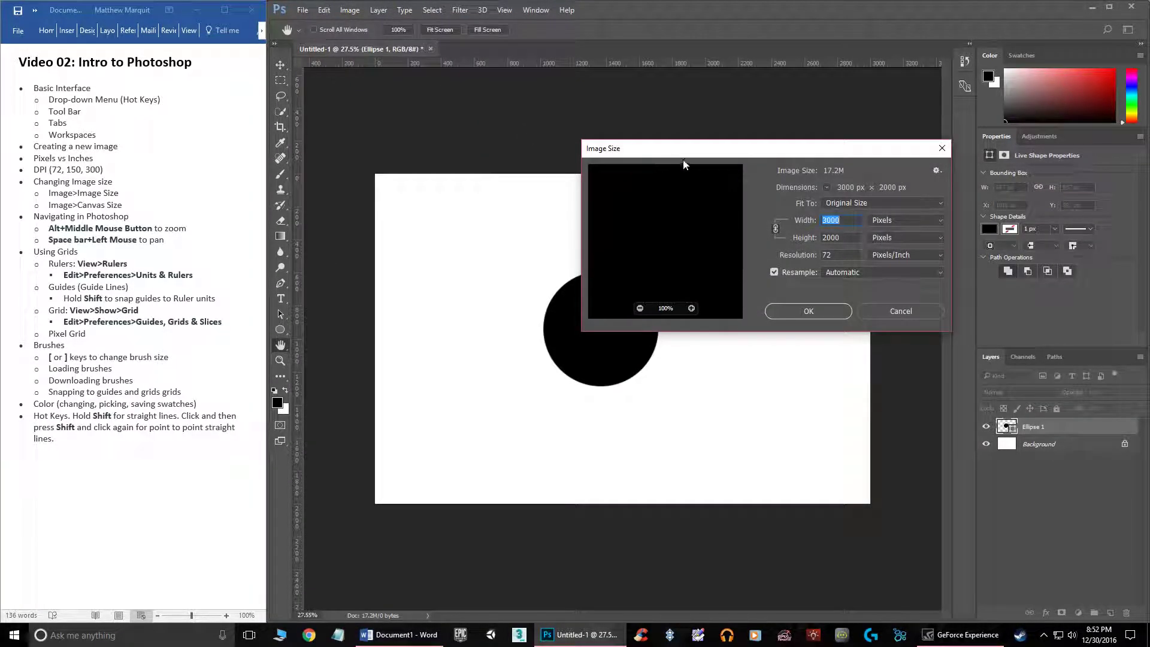
left_click(842, 237)
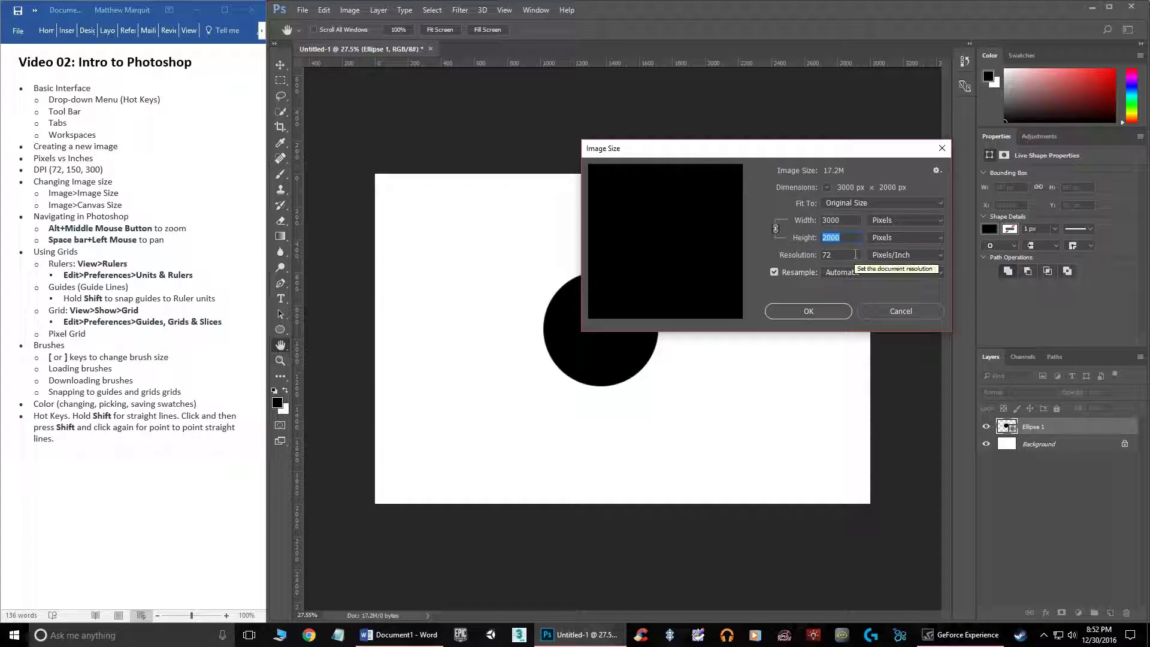
type("3500")
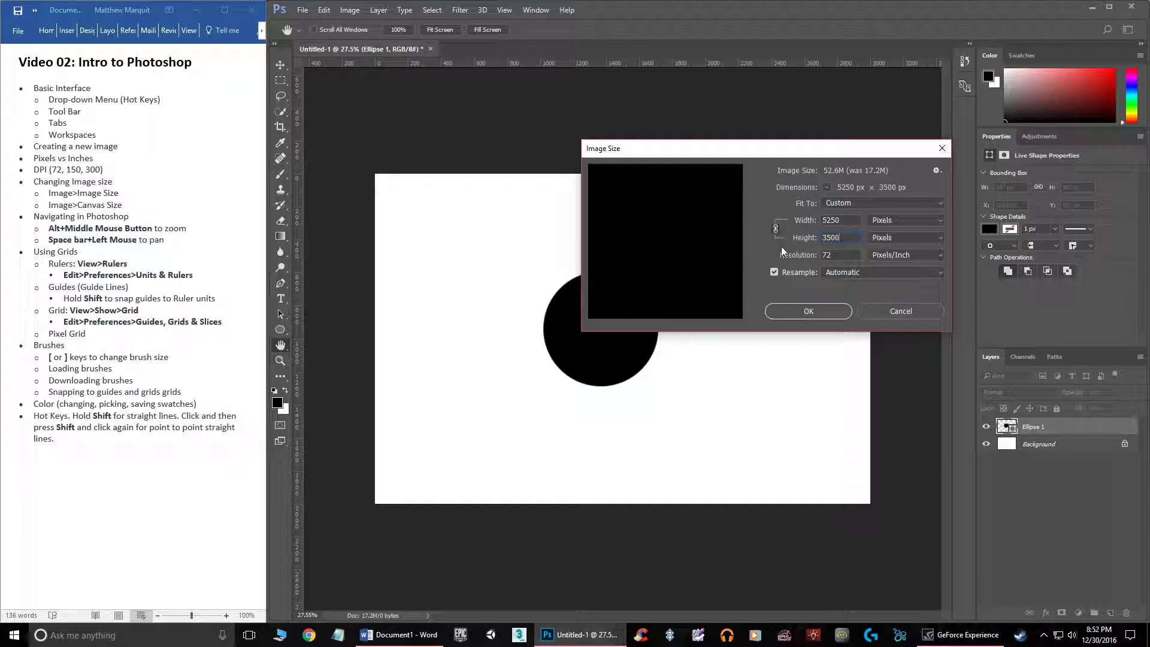
left_click(901, 311)
left_click(349, 10)
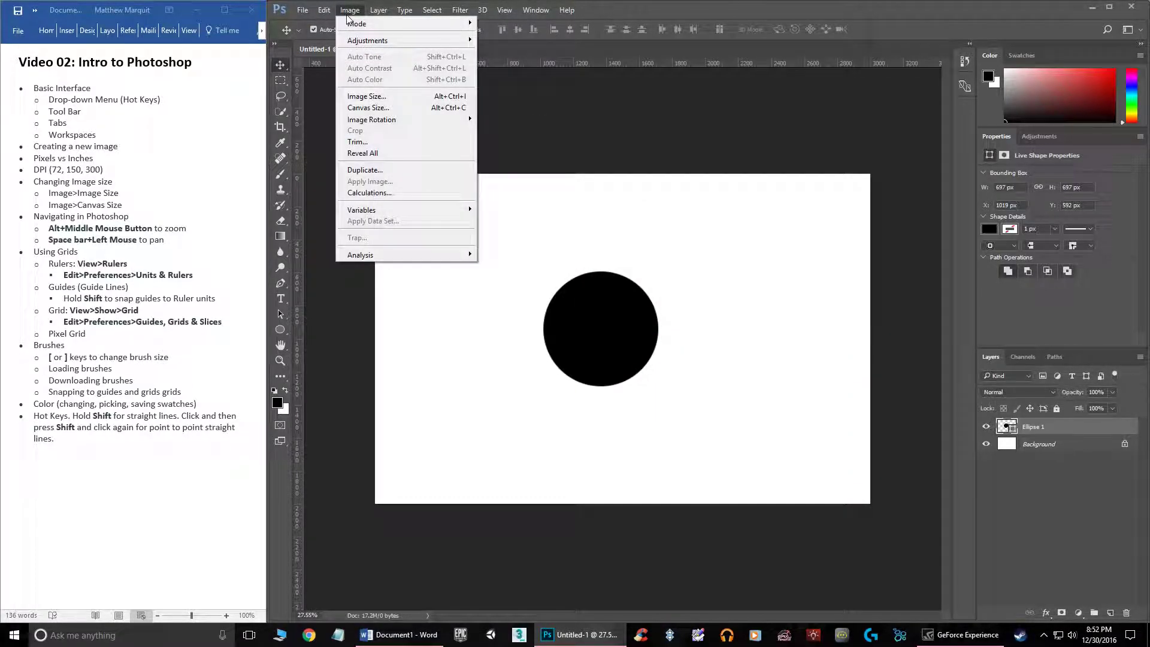
left_click(366, 96)
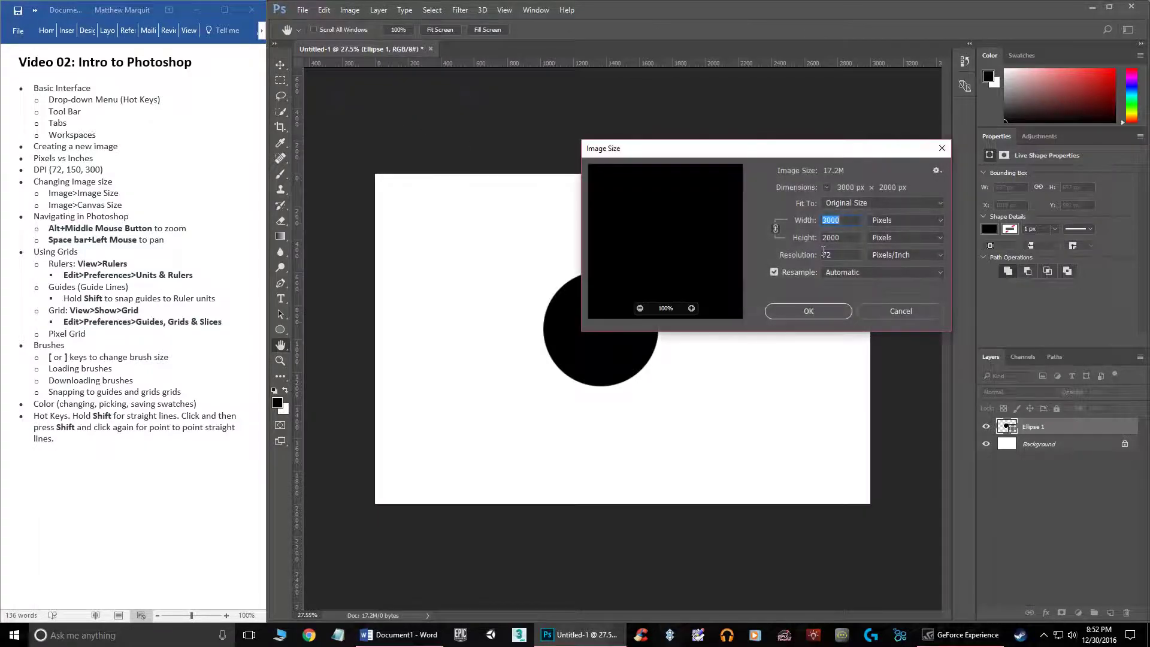
left_click(777, 228)
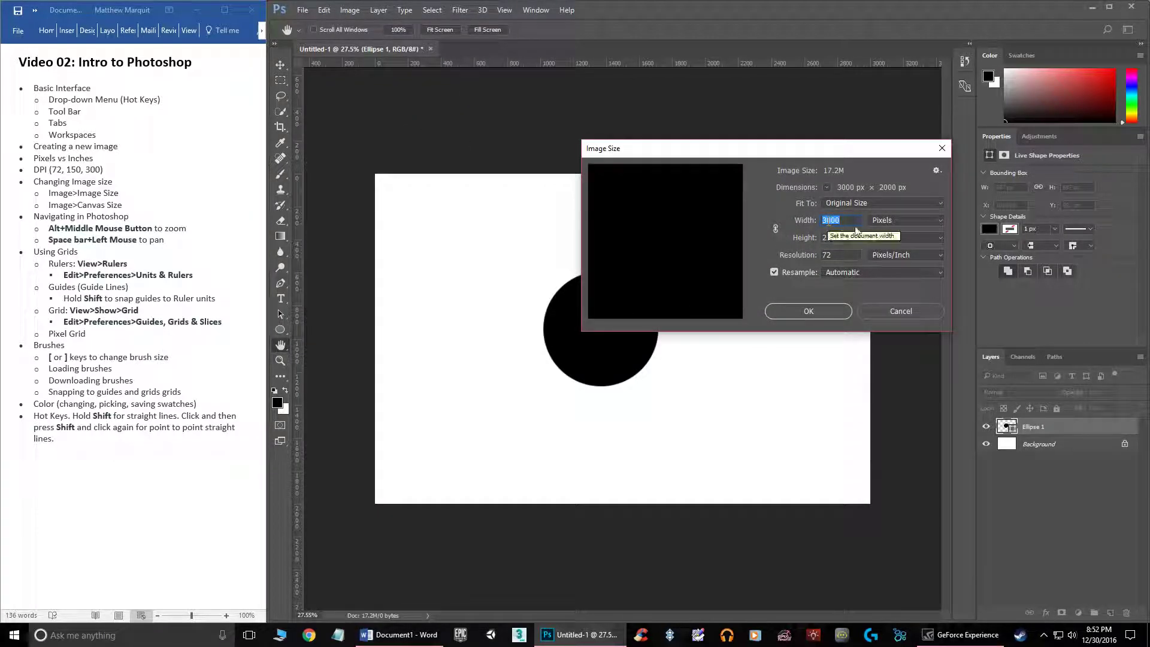
key("Tab")
type("3")
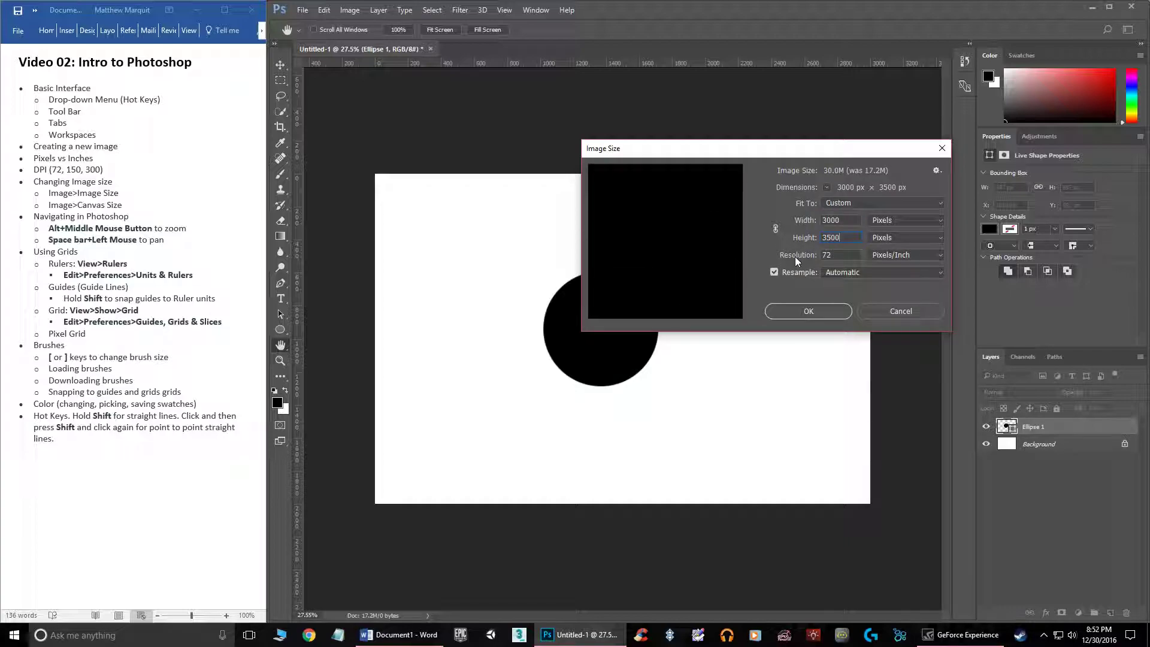
left_click(826, 313)
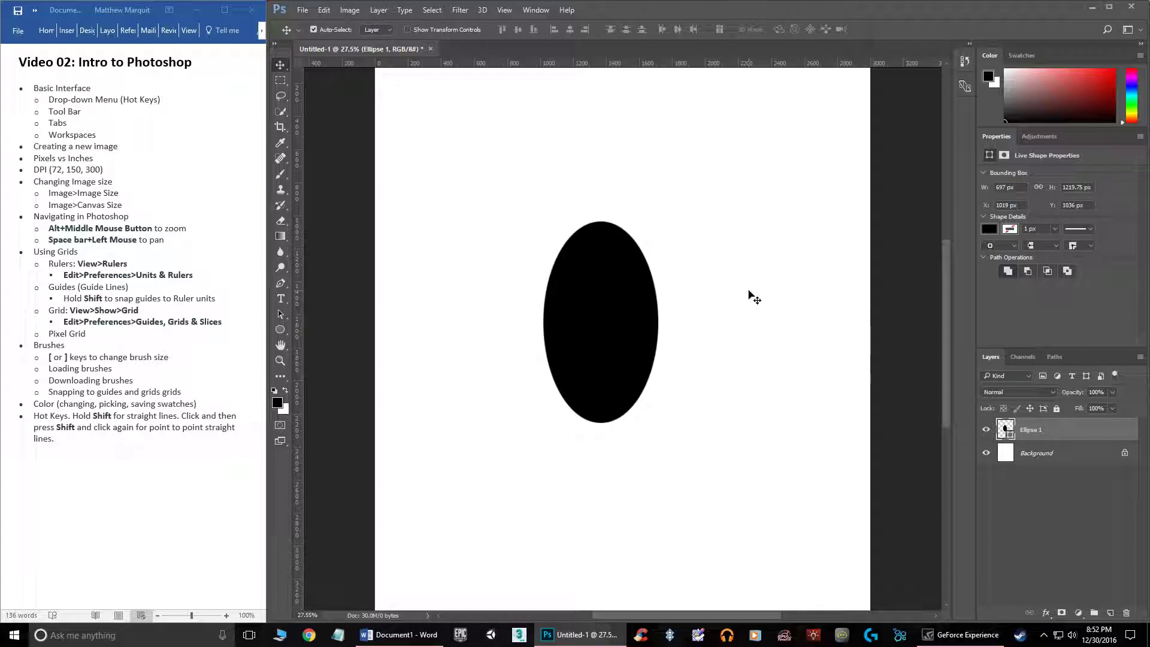
scroll(603, 293, "down", 2)
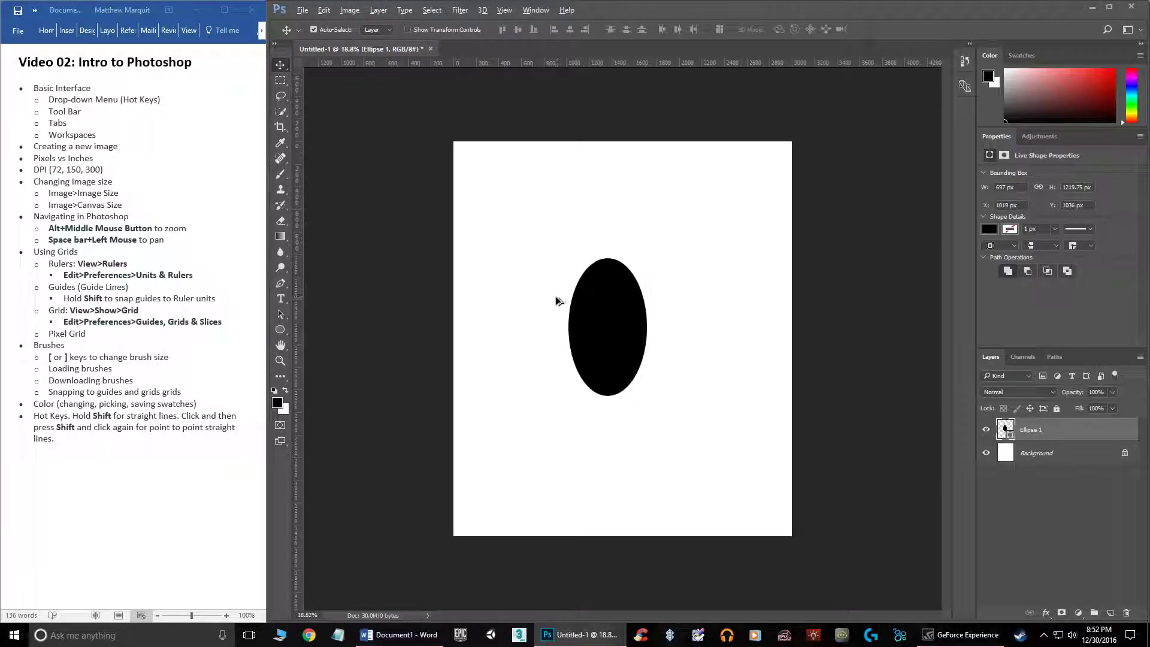
scroll(556, 295, "up", 1)
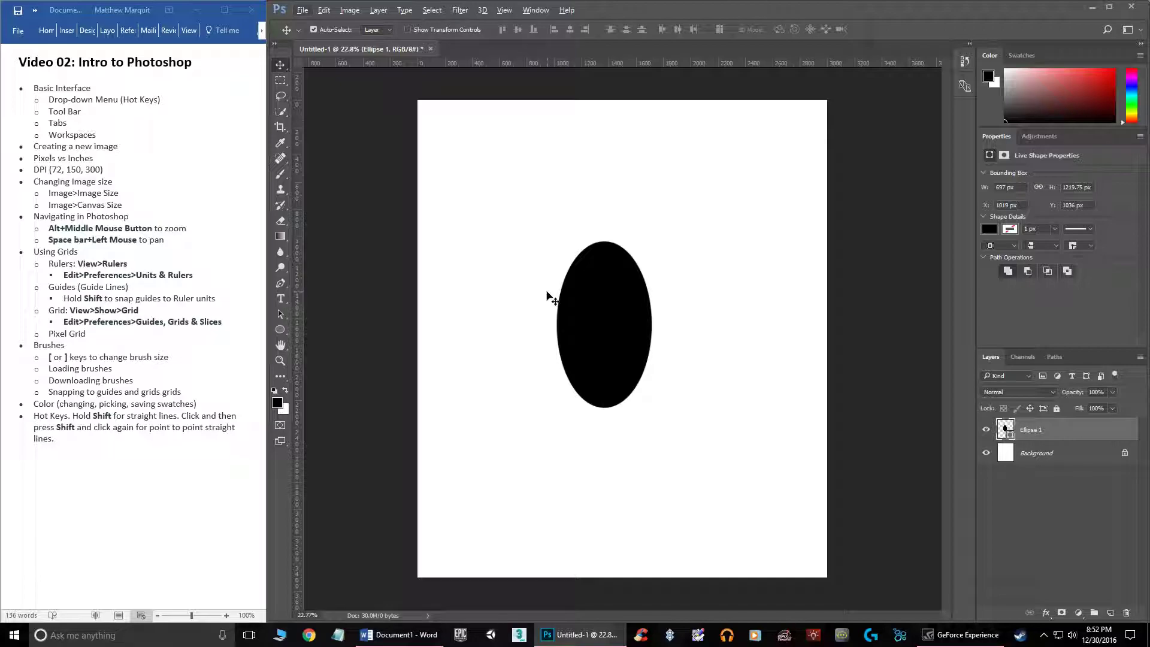
key("ctrl+z")
key("ctrl")
Increase the canvas height to 3500 px in Canvas Size, then hide the Ellipse 1 layer
left_click(350, 12)
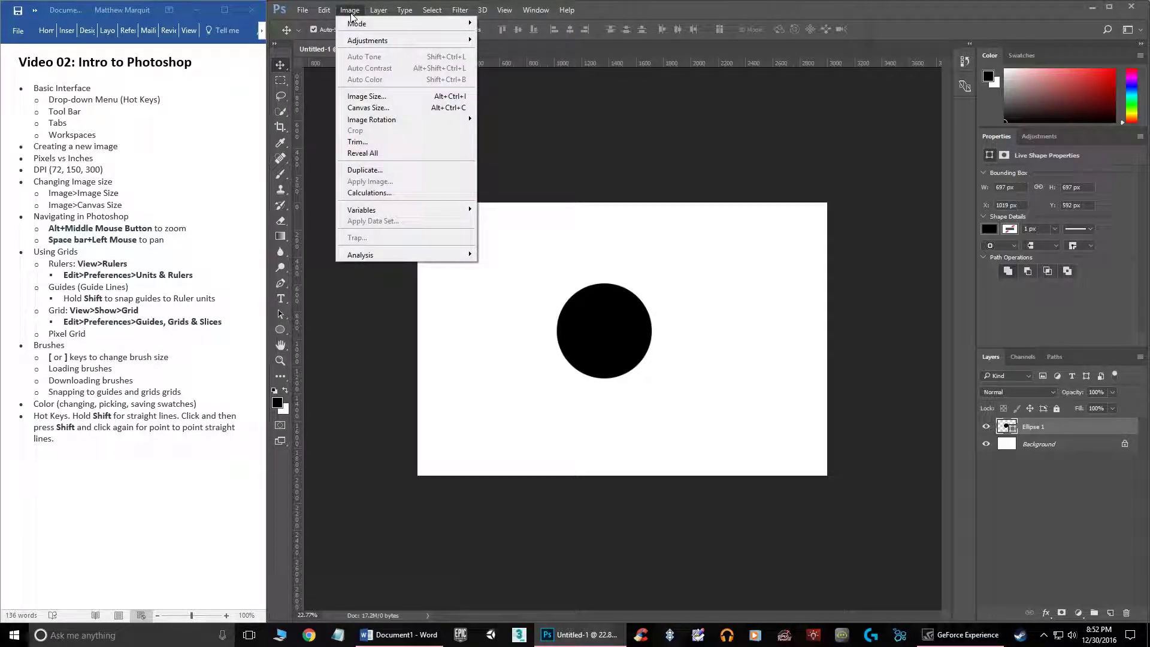
left_click(372, 108)
left_click_drag(611, 138, 891, 97)
double_click(845, 198)
type("3500")
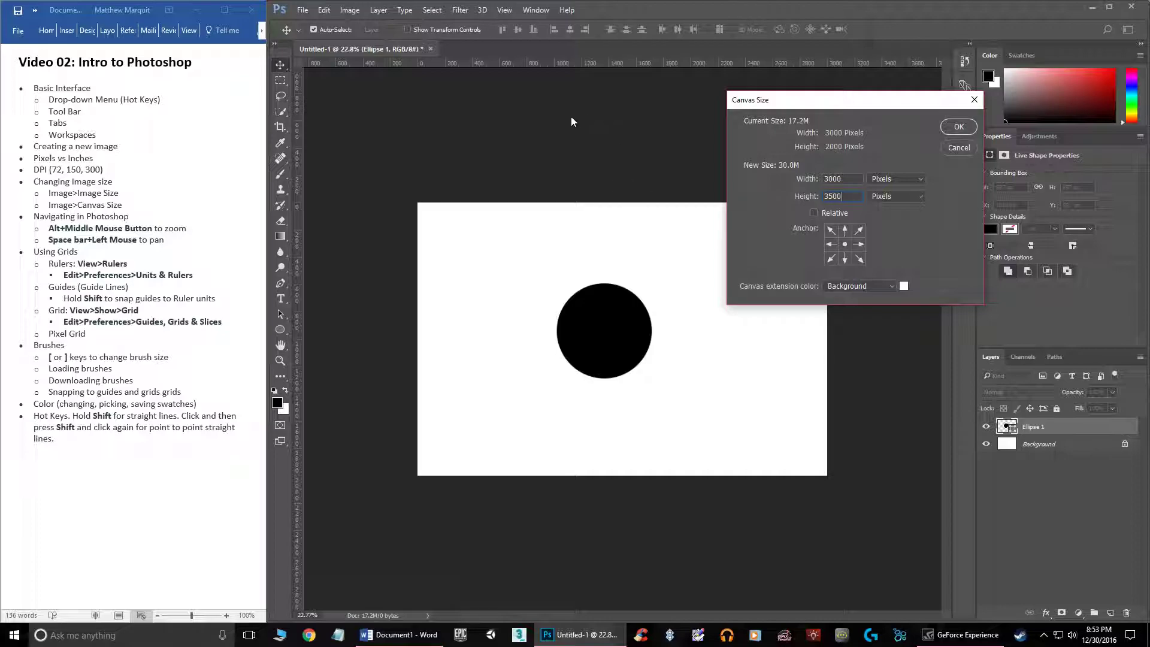
left_click(958, 128)
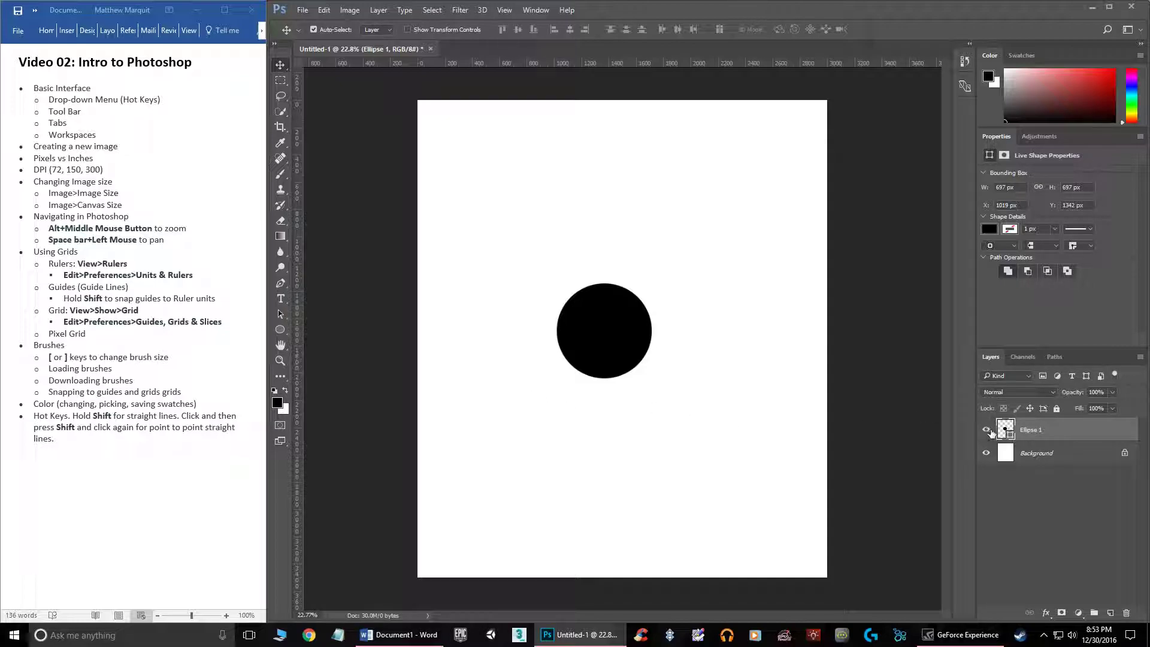
left_click(986, 429)
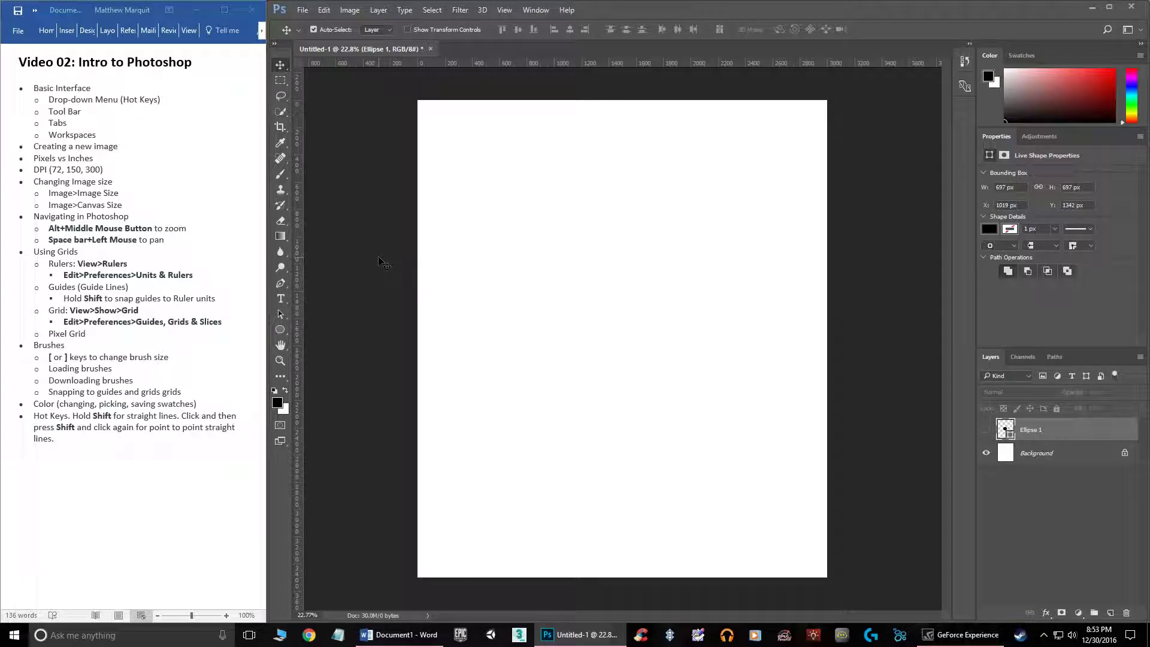
left_click(986, 429)
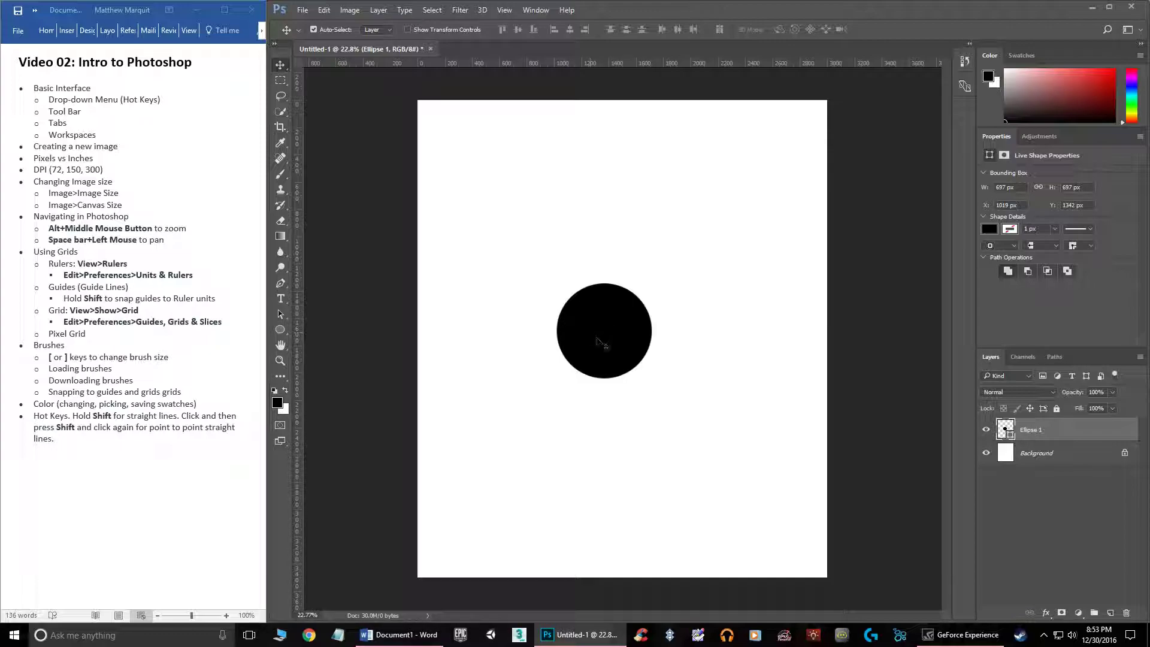
scroll(622, 333, "up", 2)
scroll(621, 331, "down", 1)
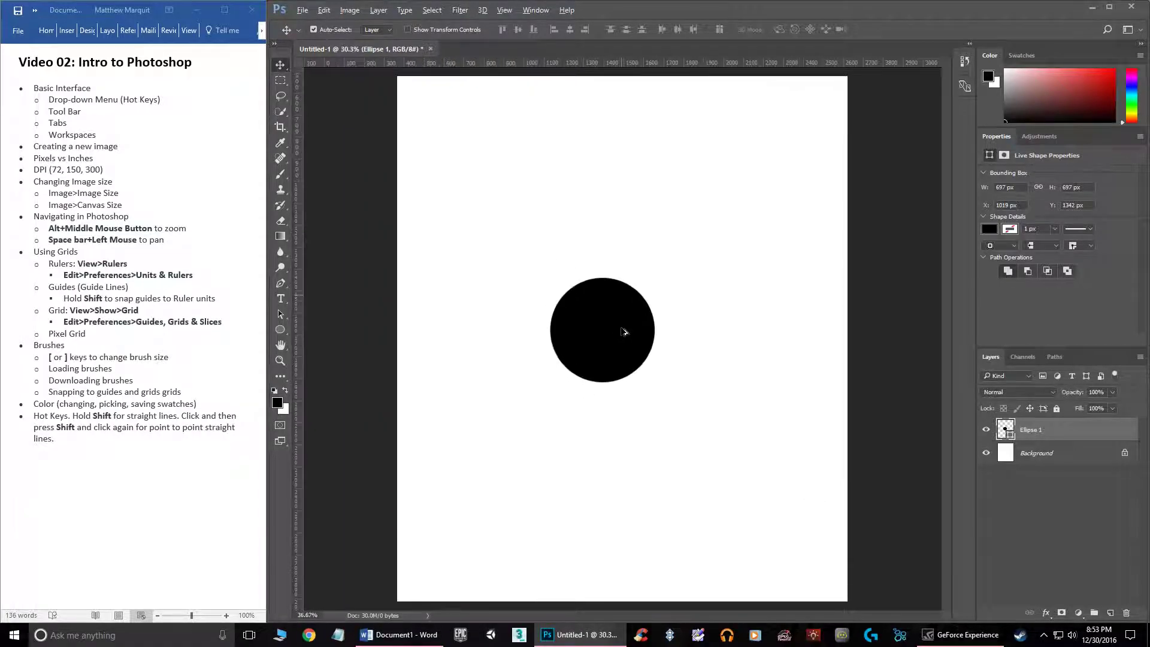
scroll(623, 332, "up", 3)
scroll(624, 333, "down", 2)
scroll(626, 335, "up", 1)
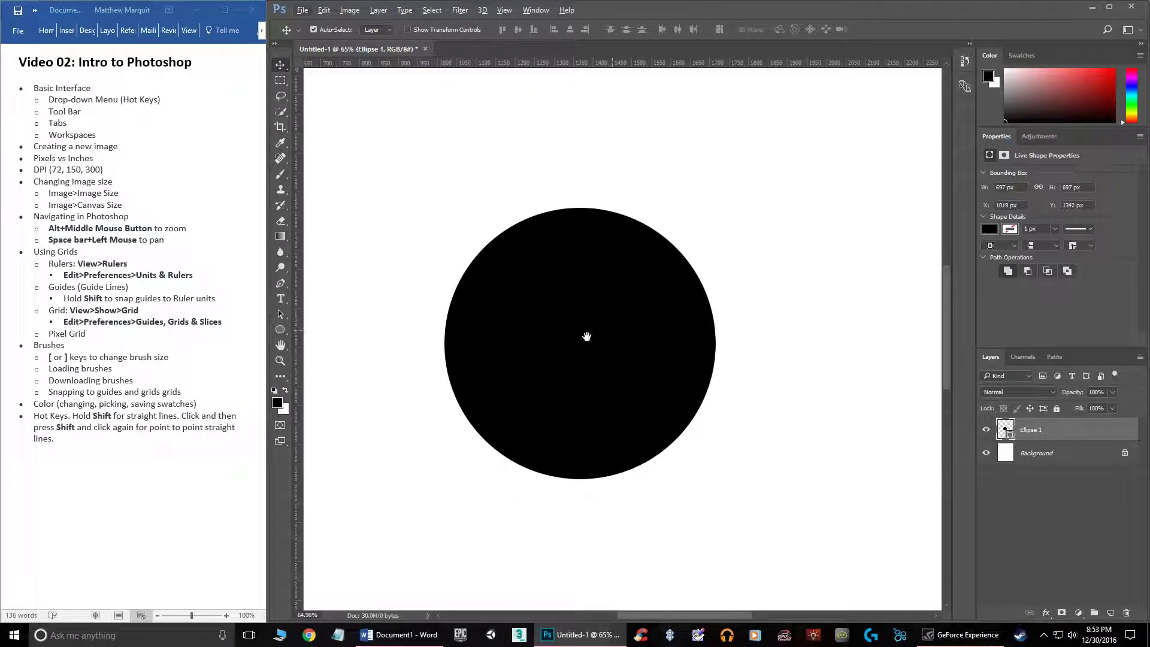
left_click_drag(498, 352, 605, 366)
scroll(605, 367, "down", 3)
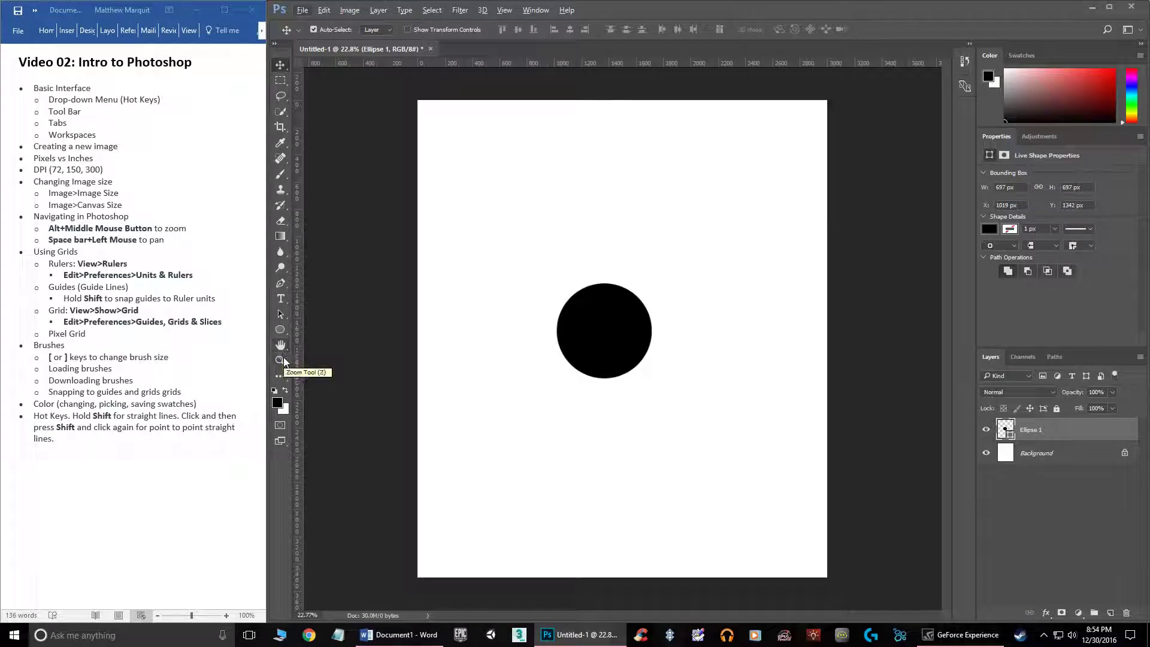
Select the Brush tool and zoom and pan around the canvas
left_click(280, 174)
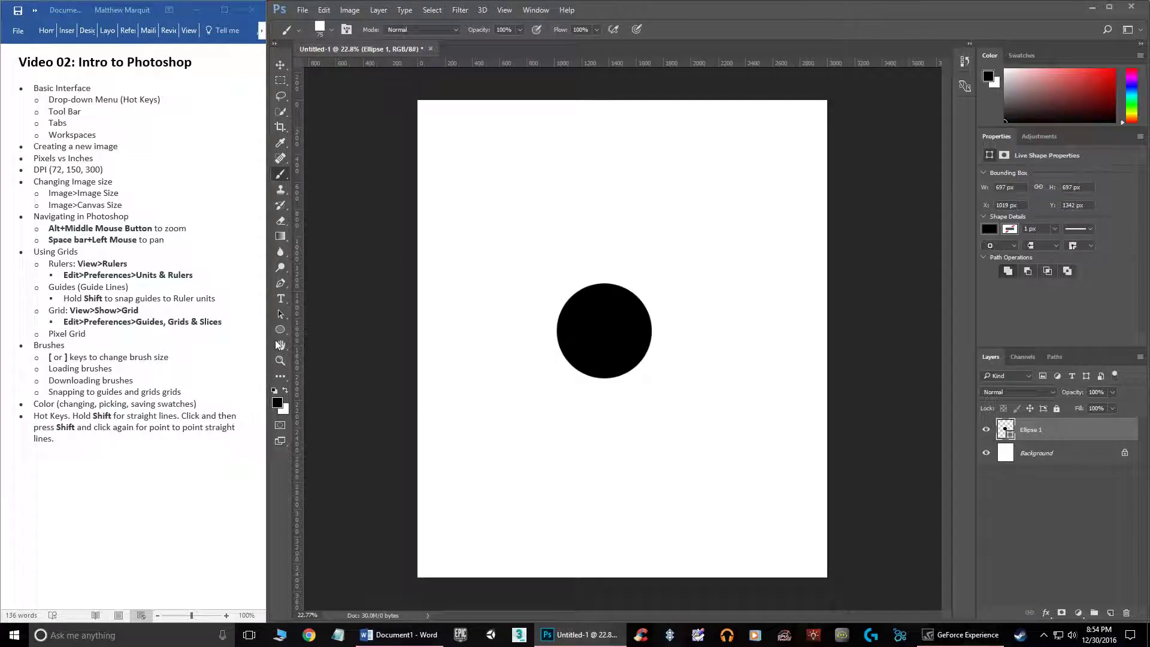
scroll(599, 345, "up", 3)
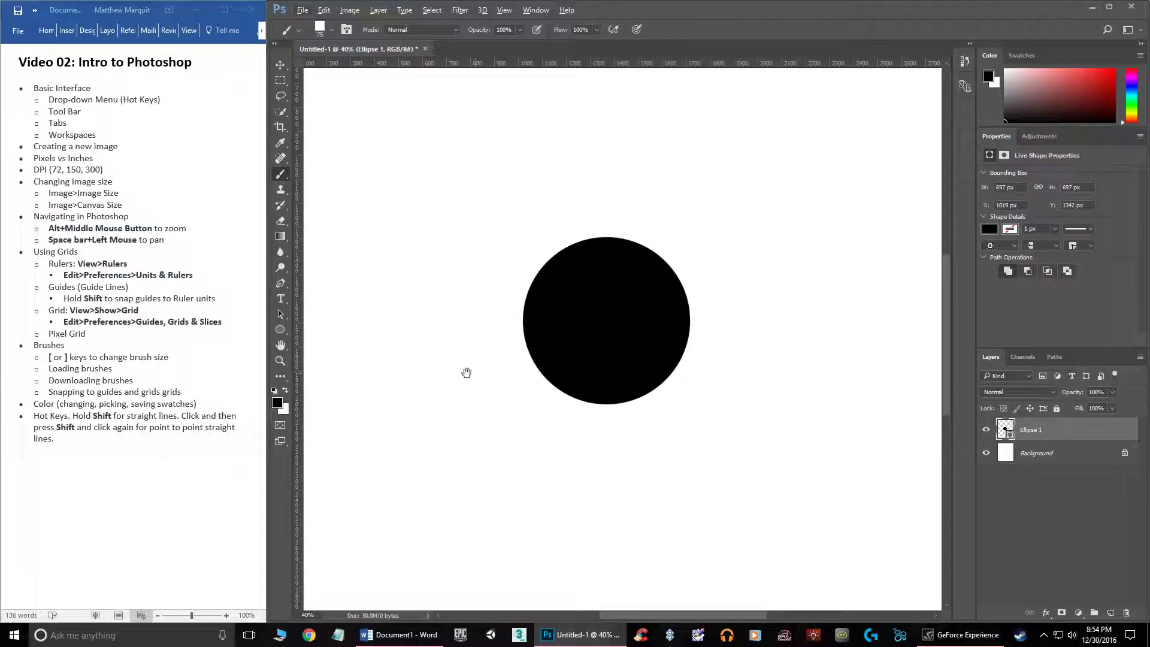
scroll(503, 379, "up", 2)
left_click_drag(515, 379, 525, 379)
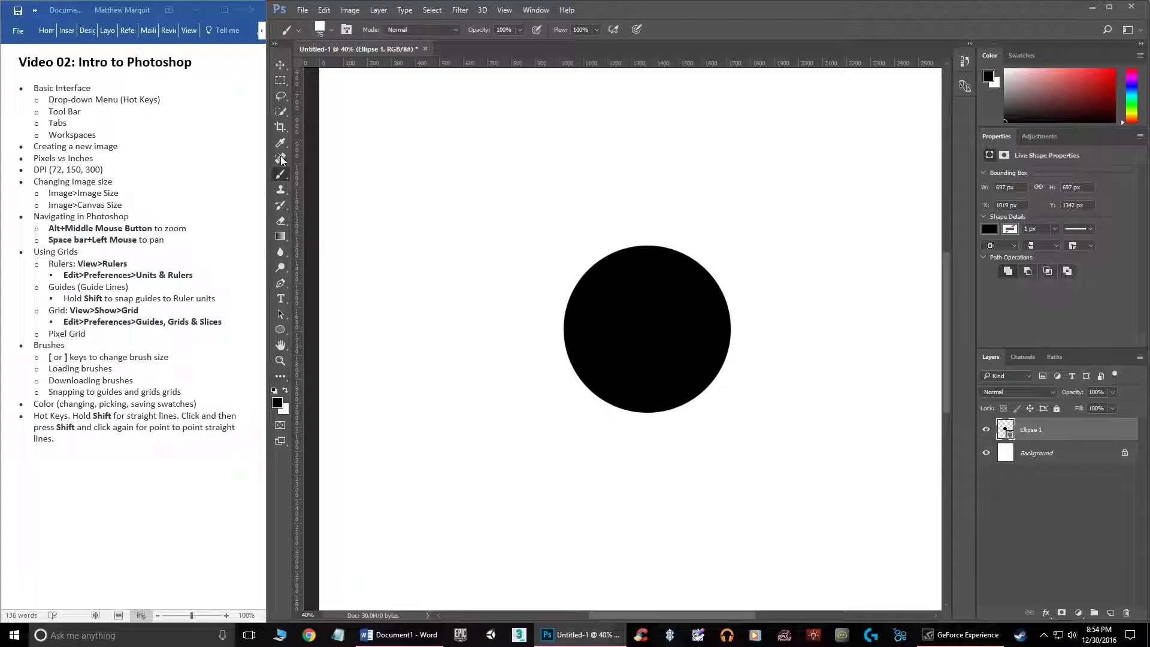
scroll(511, 334, "down", 2)
scroll(511, 334, "up", 1)
scroll(390, 324, "down", 3)
scroll(390, 325, "up", 1)
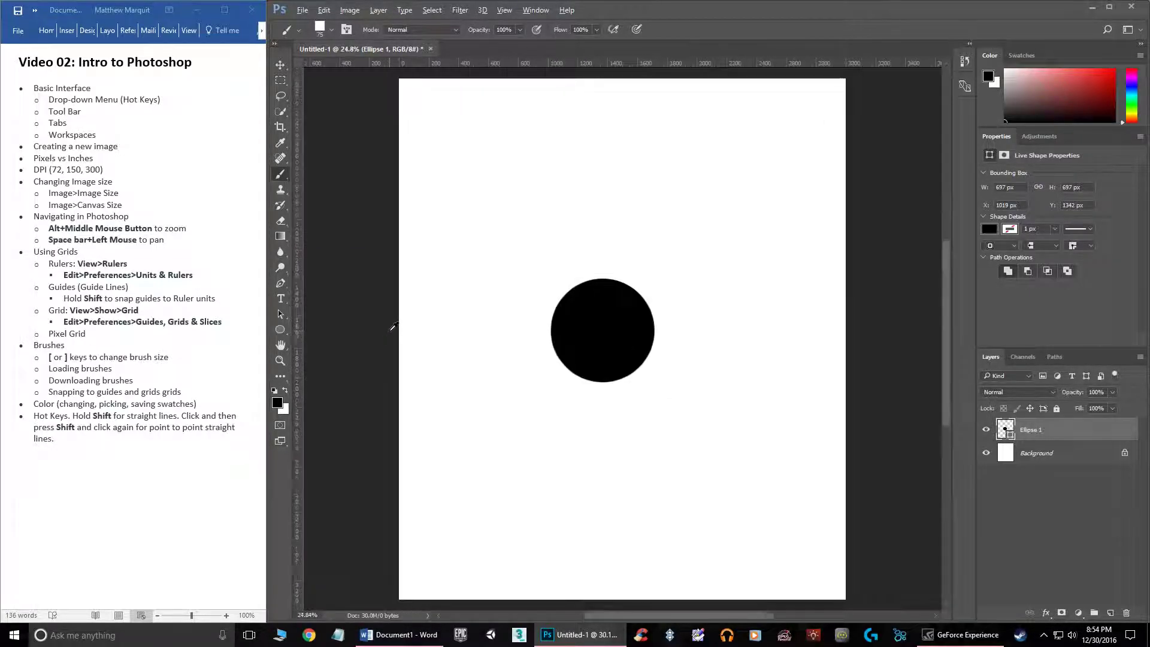
With the Zoom tool, try Fit Screen, Fill Screen and 100% views, ending at 100%
left_click(280, 361)
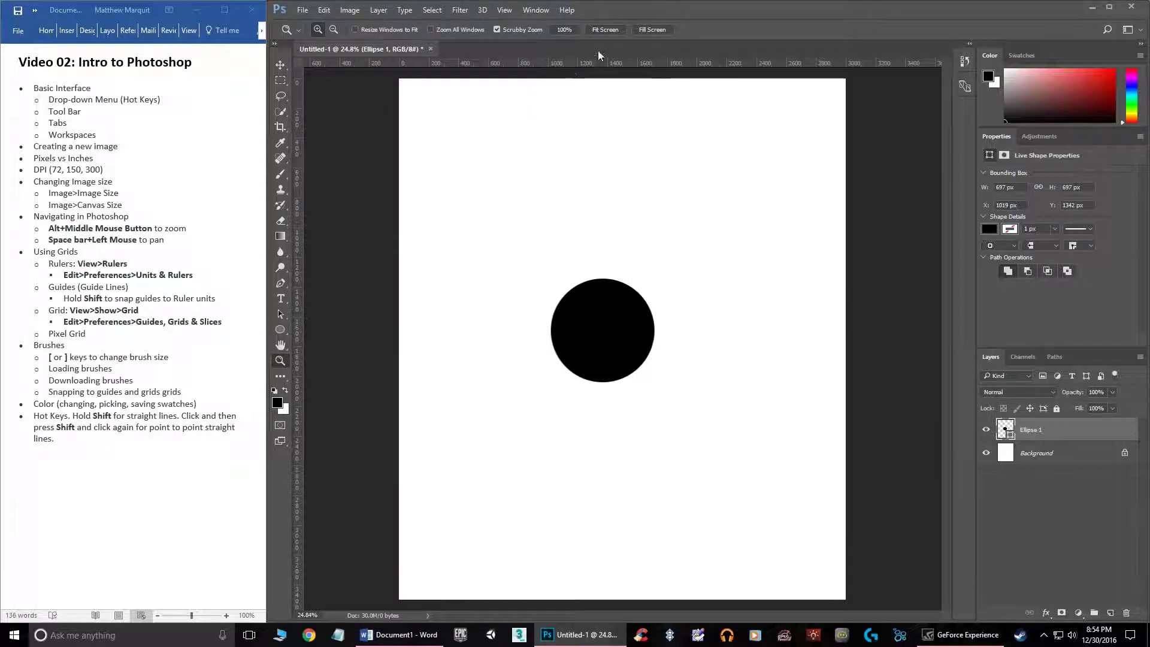
left_click(606, 30)
left_click(650, 31)
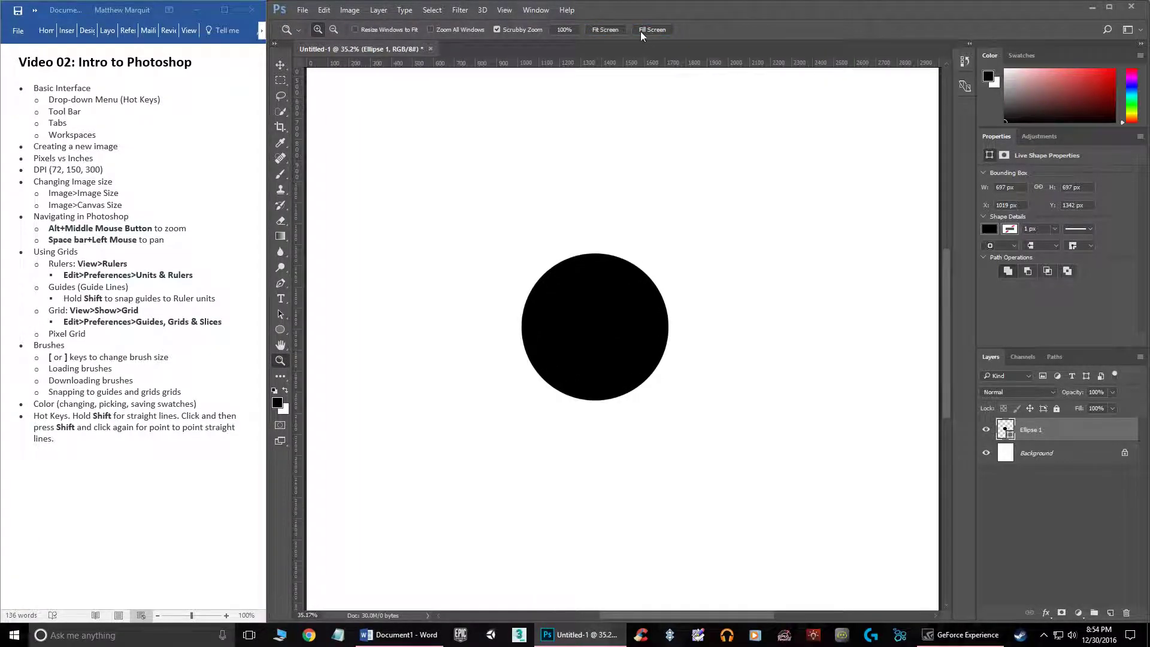
left_click(569, 29)
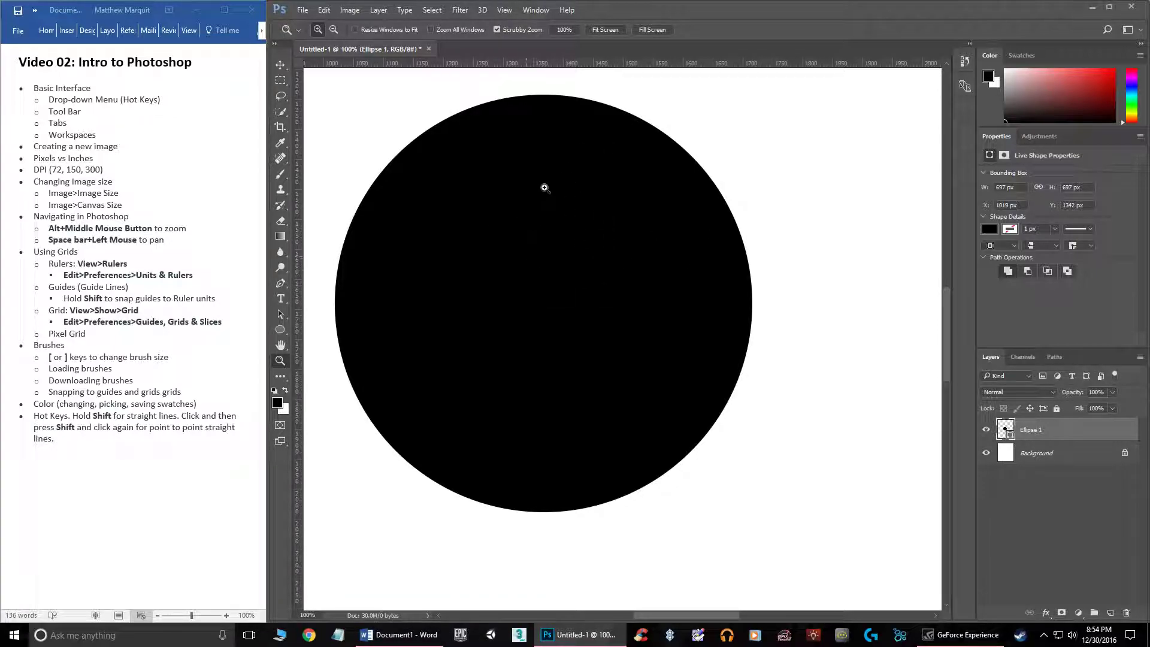
left_click(657, 30)
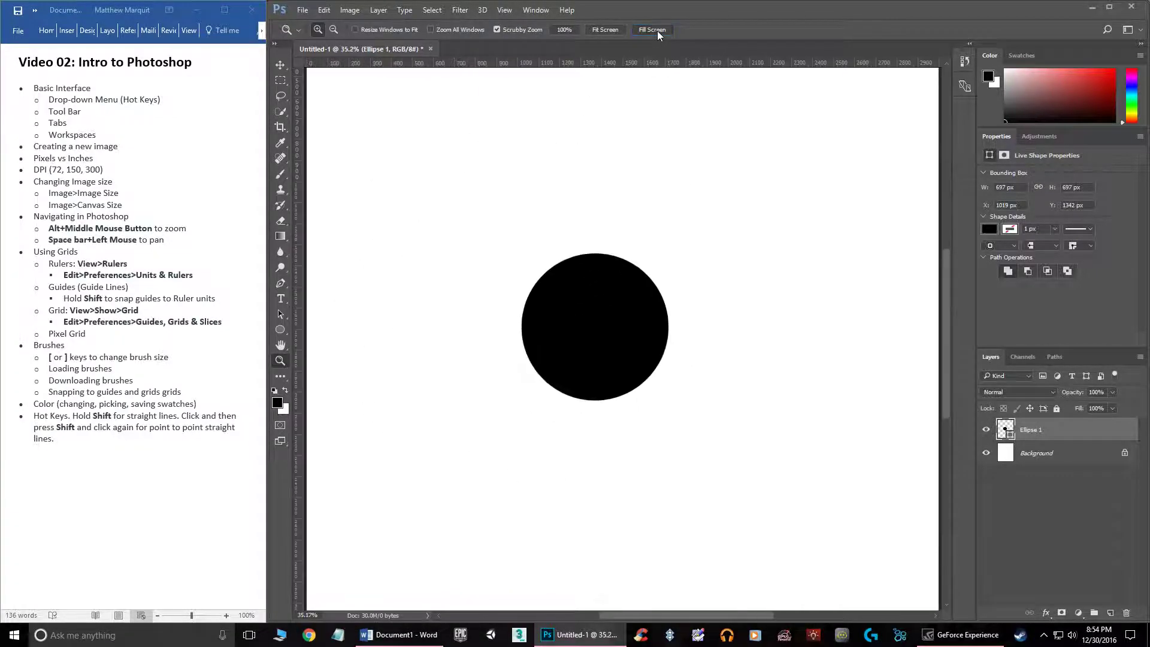
double_click(280, 361)
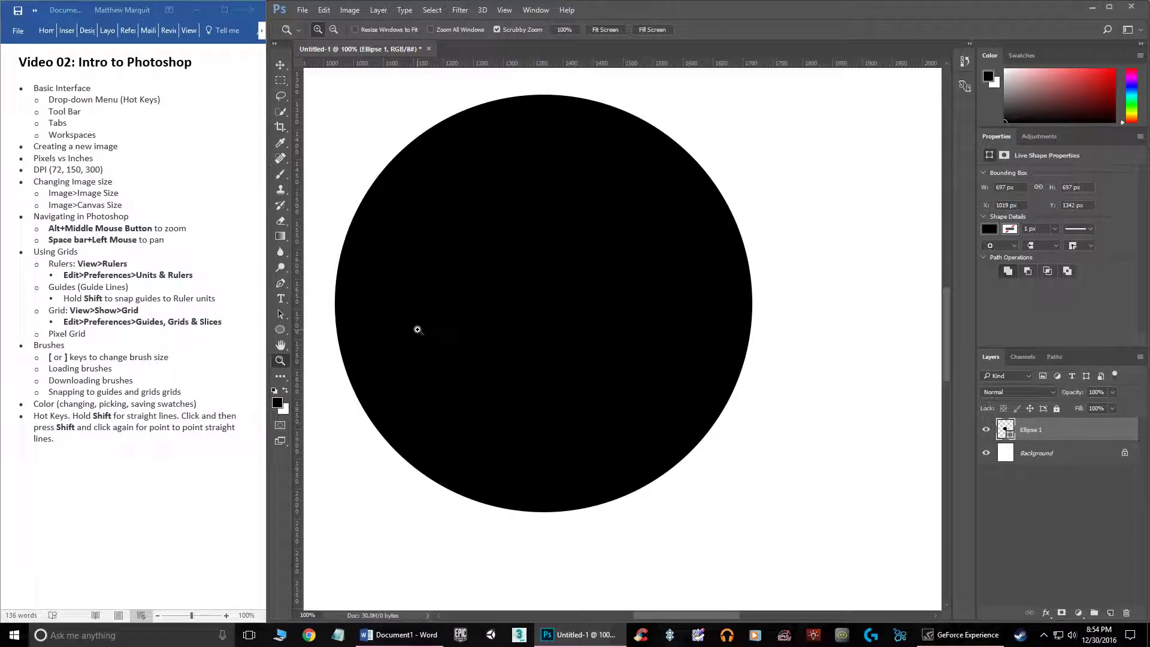
scroll(493, 345, "down", 3)
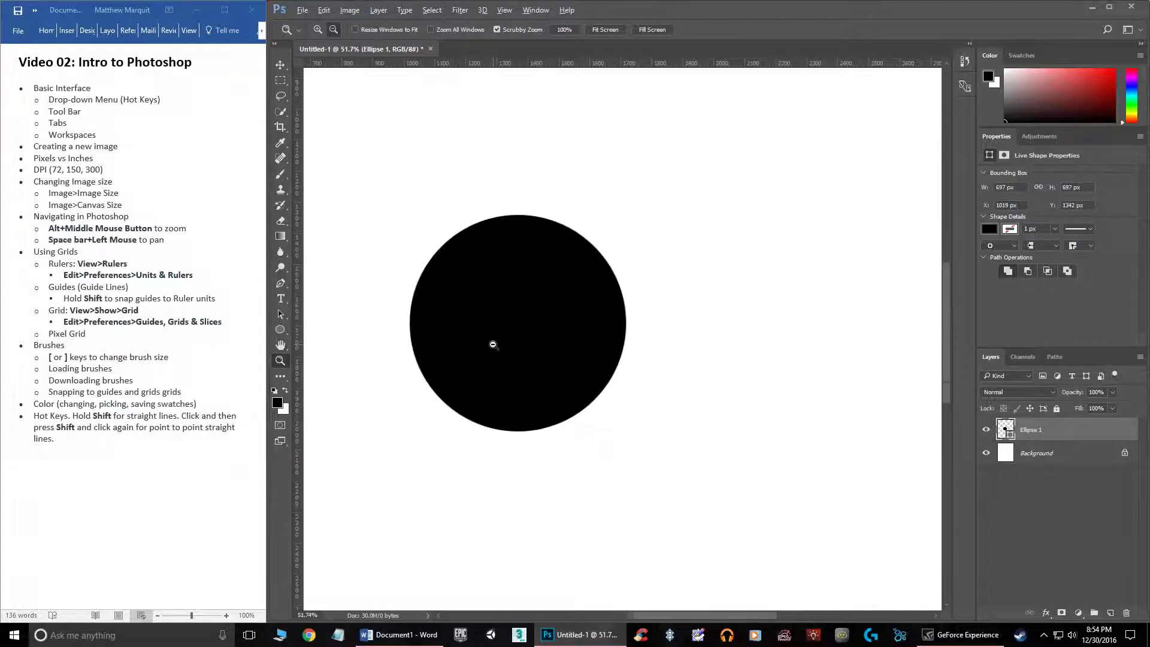
scroll(493, 345, "down", 4)
scroll(533, 360, "up", 1)
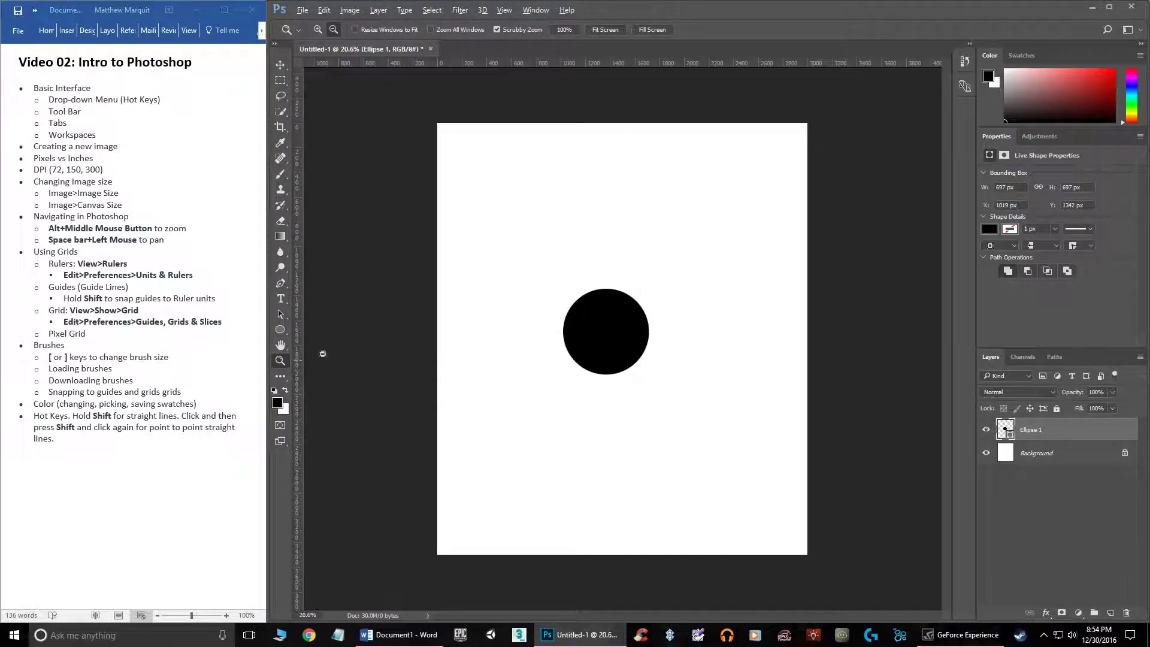
left_click(280, 347)
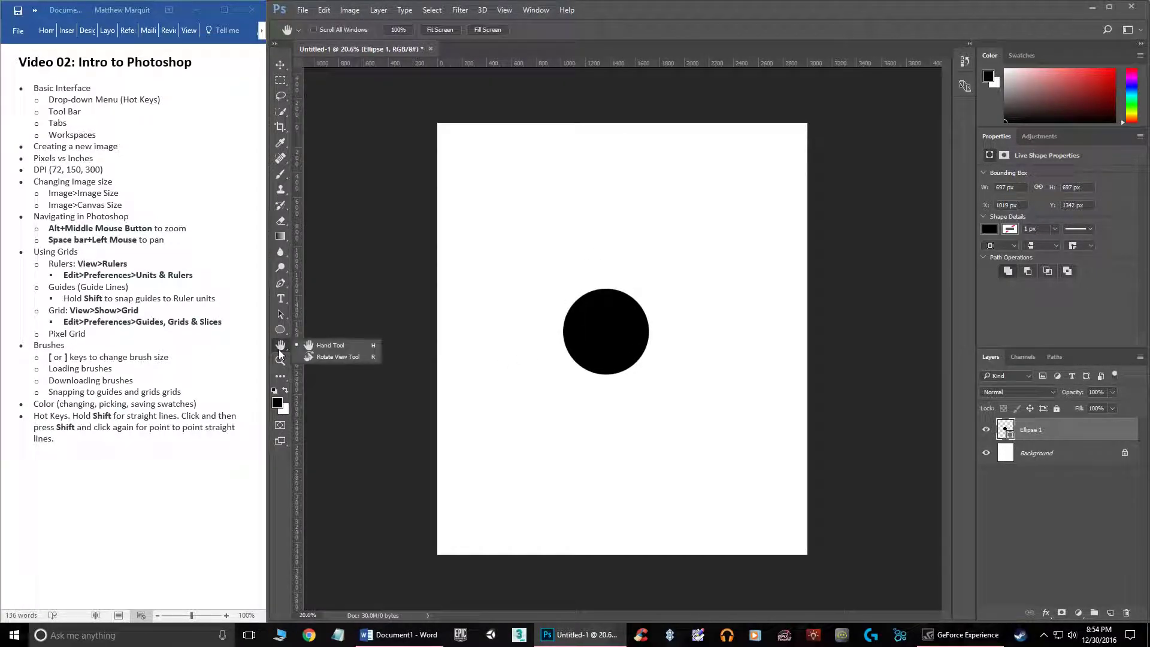
Rotate the canvas view about 9°, return to the Hand Tool, and hide the Ellipse 1 layer
left_click(341, 357)
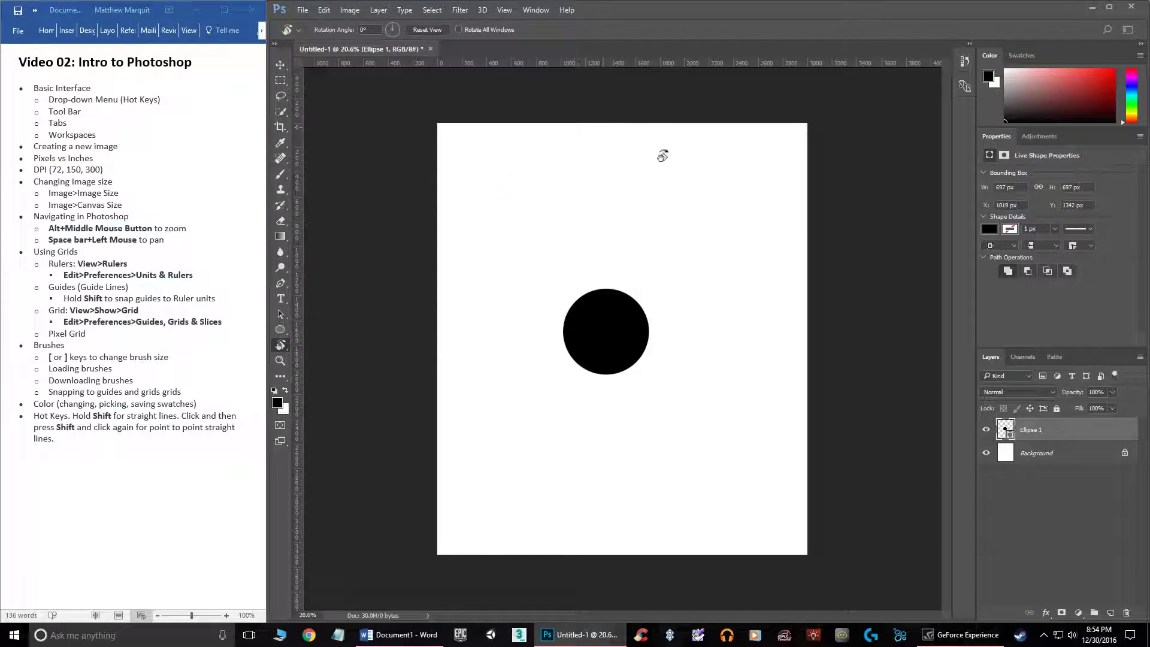
left_click_drag(711, 178, 728, 250)
left_click(280, 347)
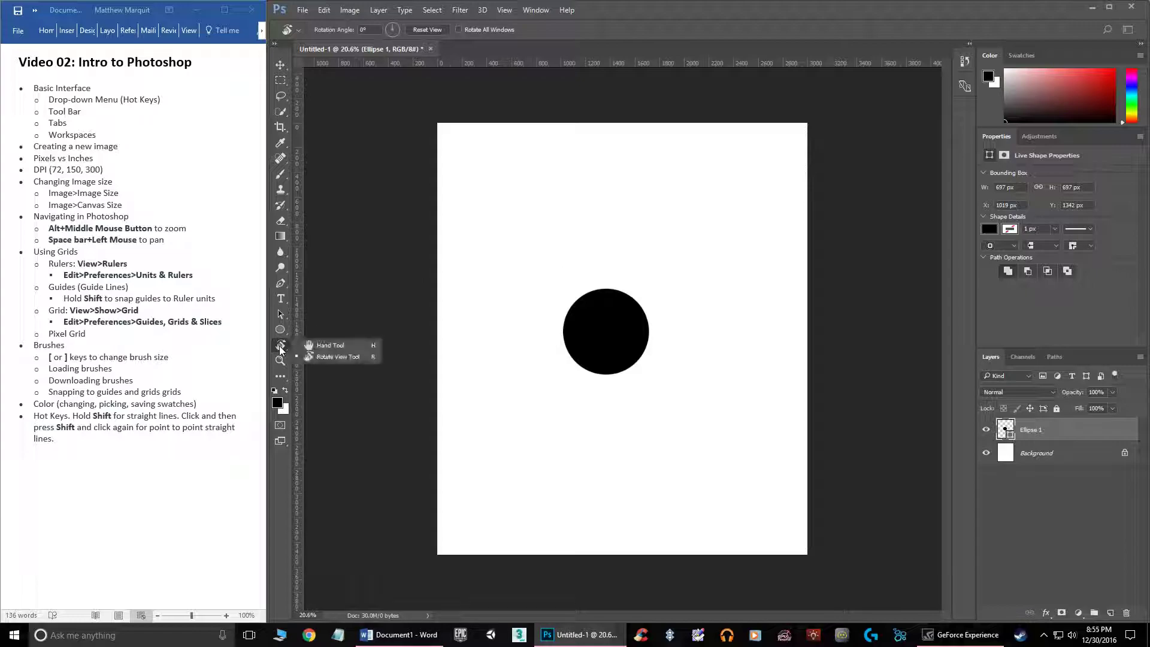
left_click(329, 346)
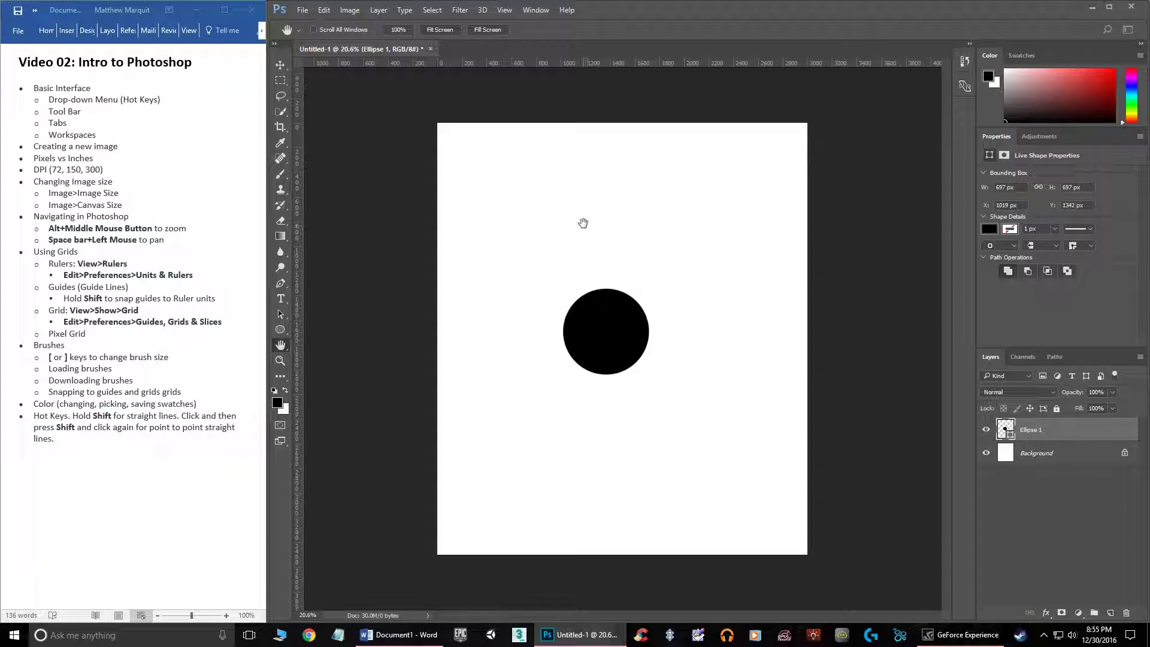
left_click(986, 430)
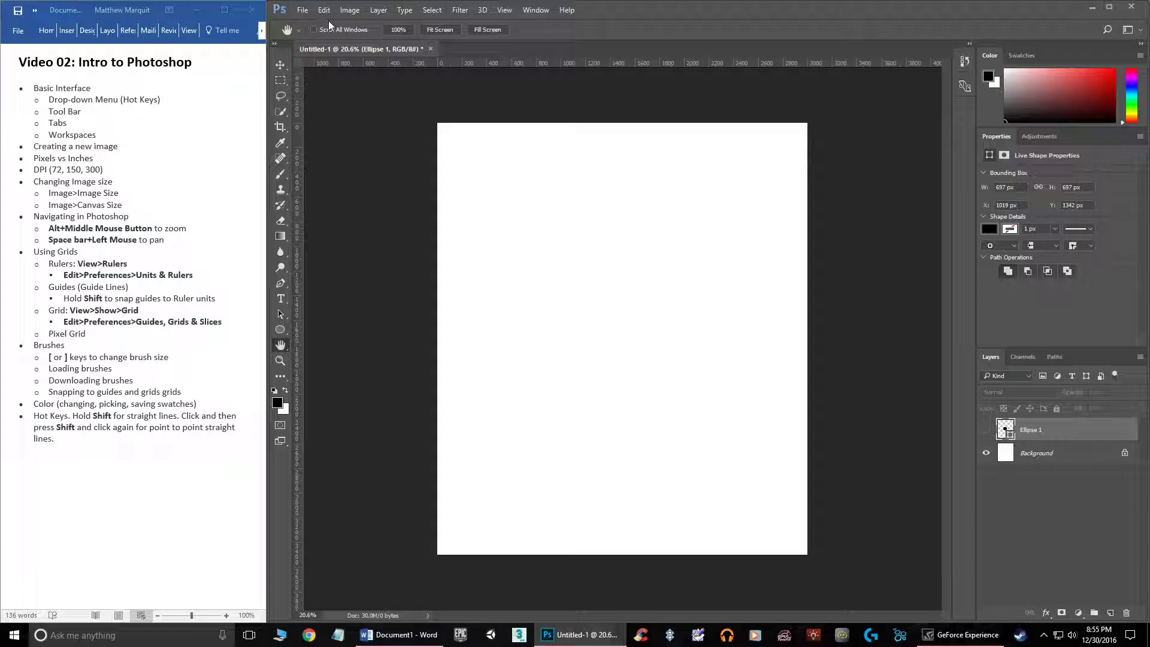
Turn on the grid through View > Show > Grid and zoom around the canvas
left_click(503, 11)
mouse_move(597, 212)
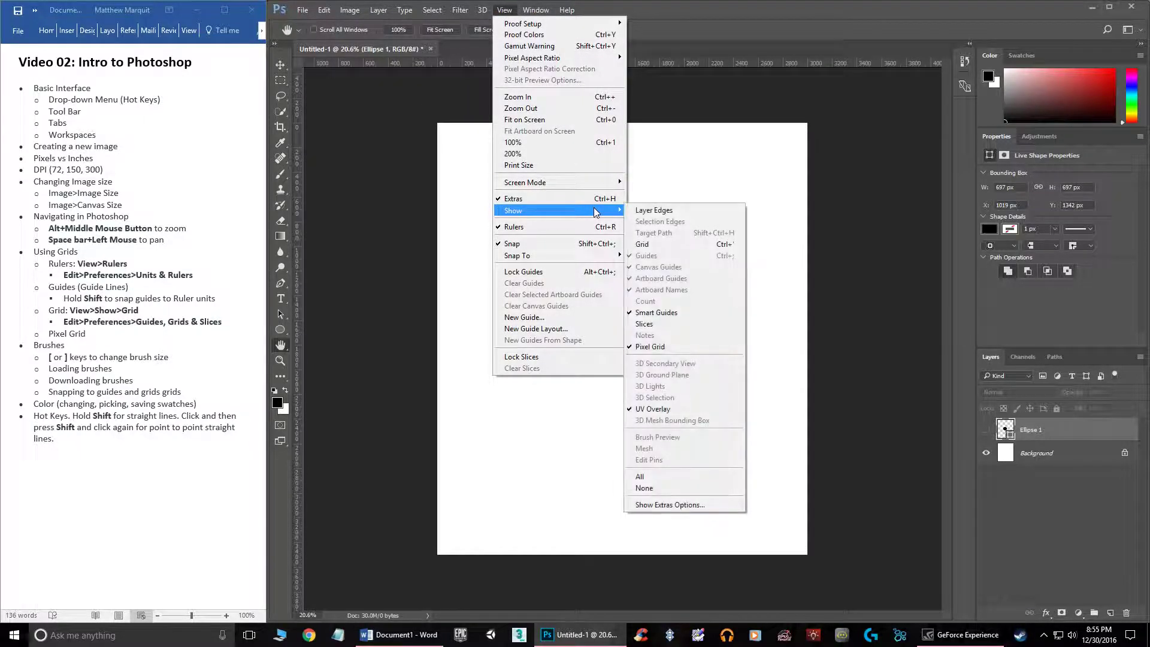
left_click(657, 246)
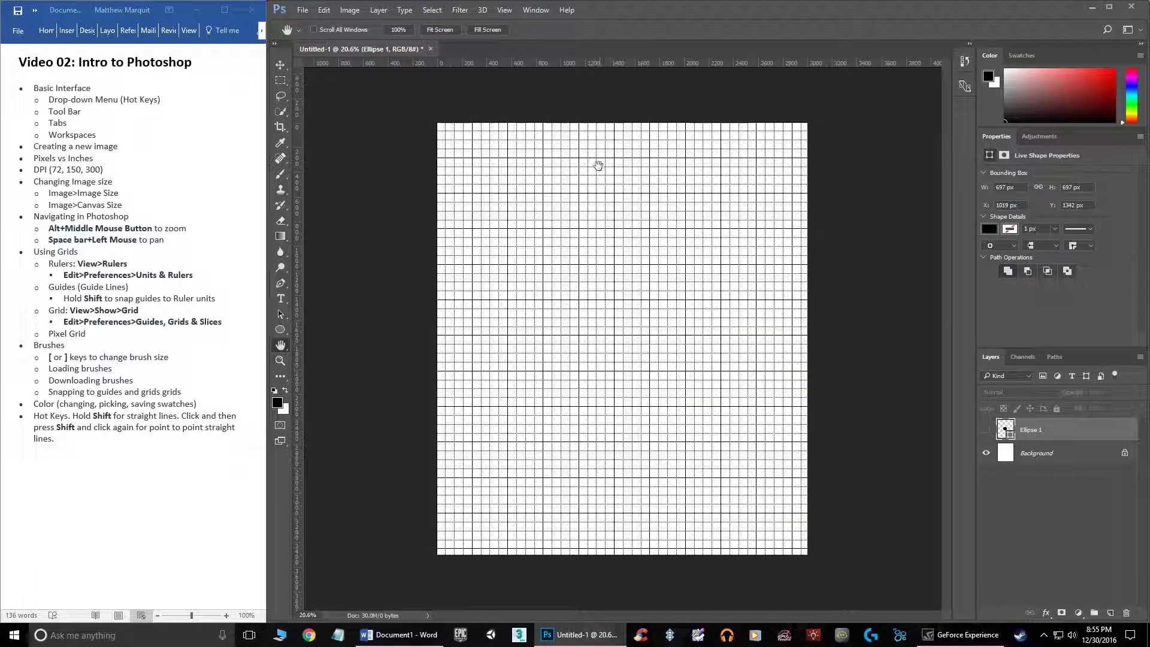
scroll(497, 194, "up", 3)
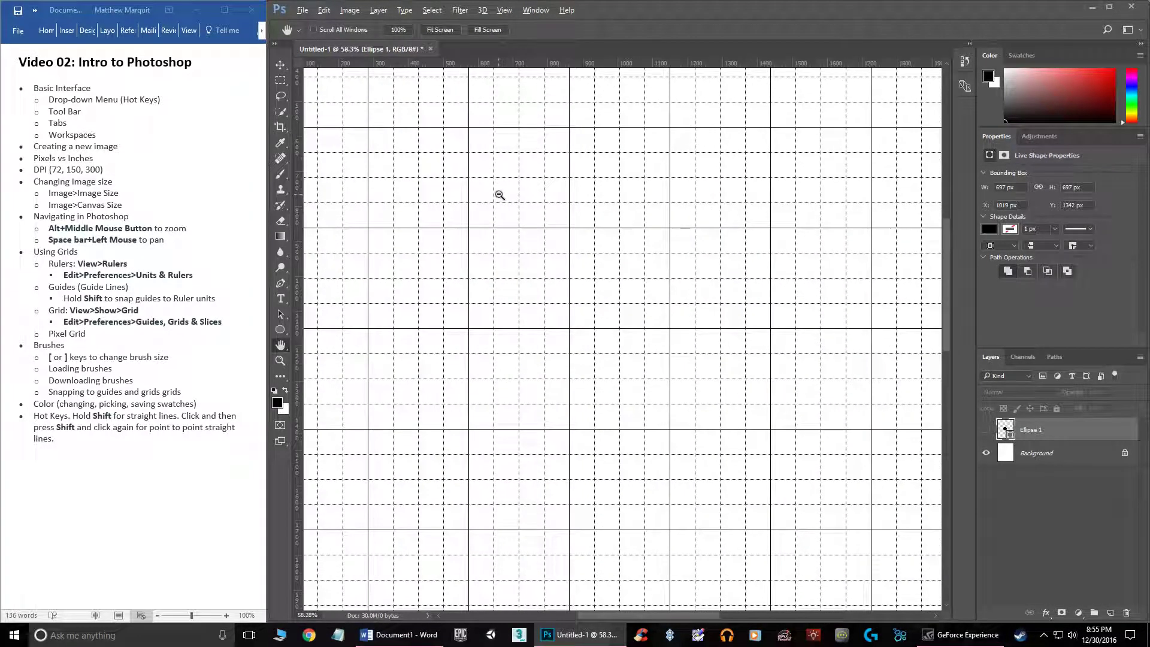
scroll(498, 194, "up", 1)
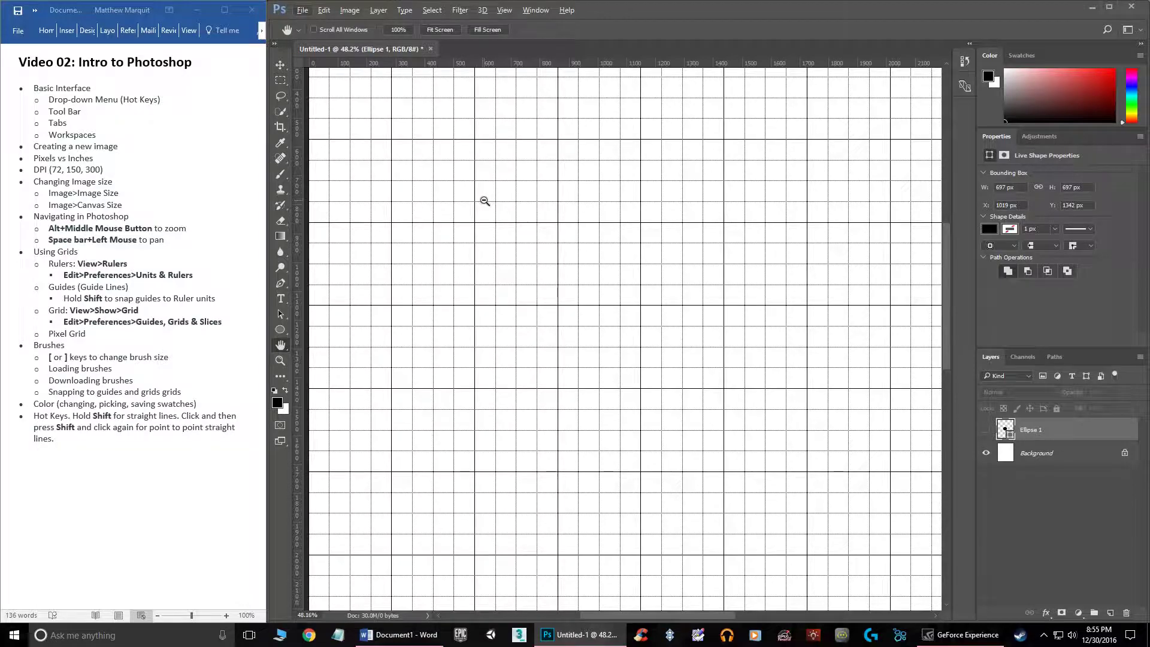
scroll(483, 200, "down", 2)
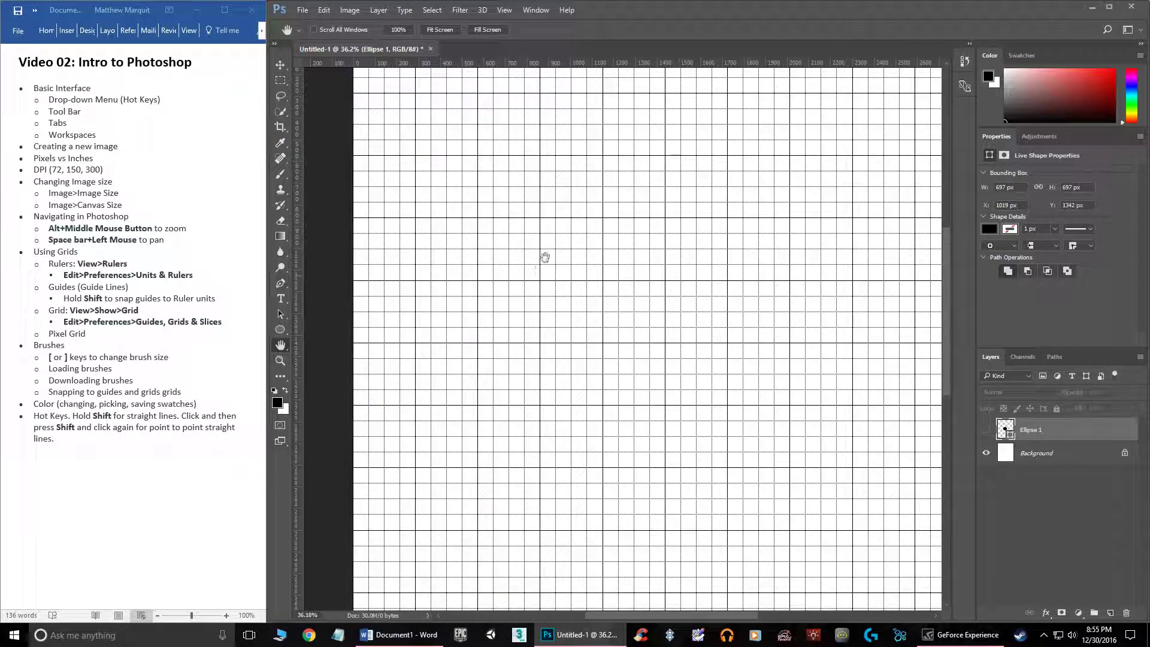
scroll(518, 307, "down", 2)
scroll(517, 306, "down", 1)
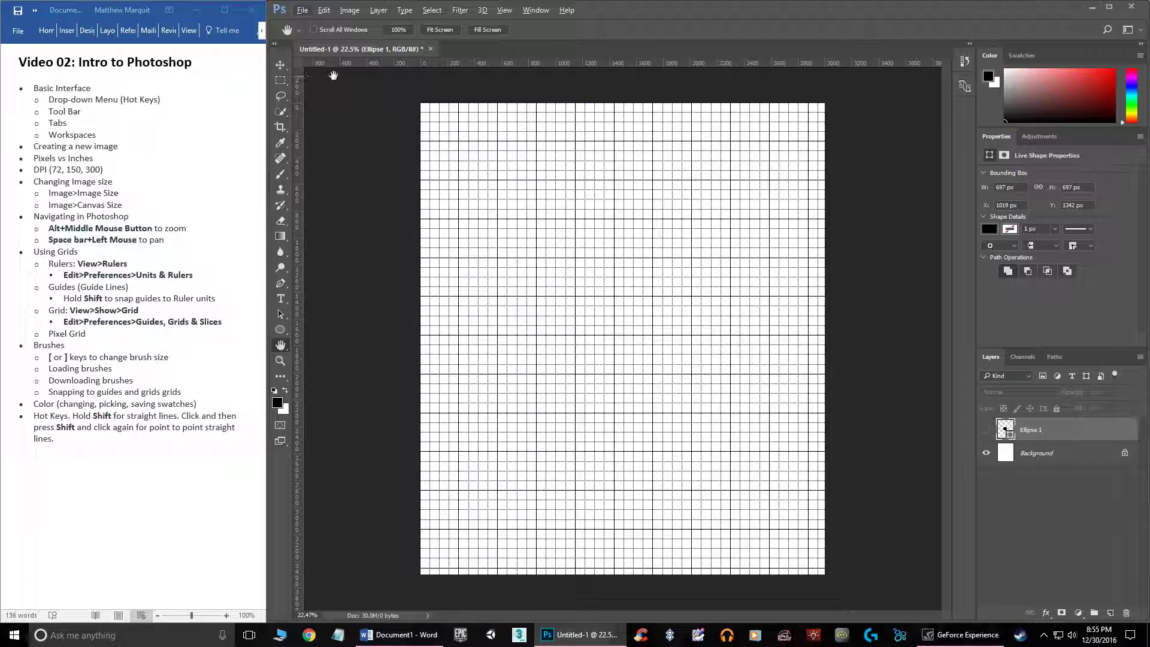
Hide the rulers via View > Rulers, then bring them back with Ctrl+R
left_click(504, 10)
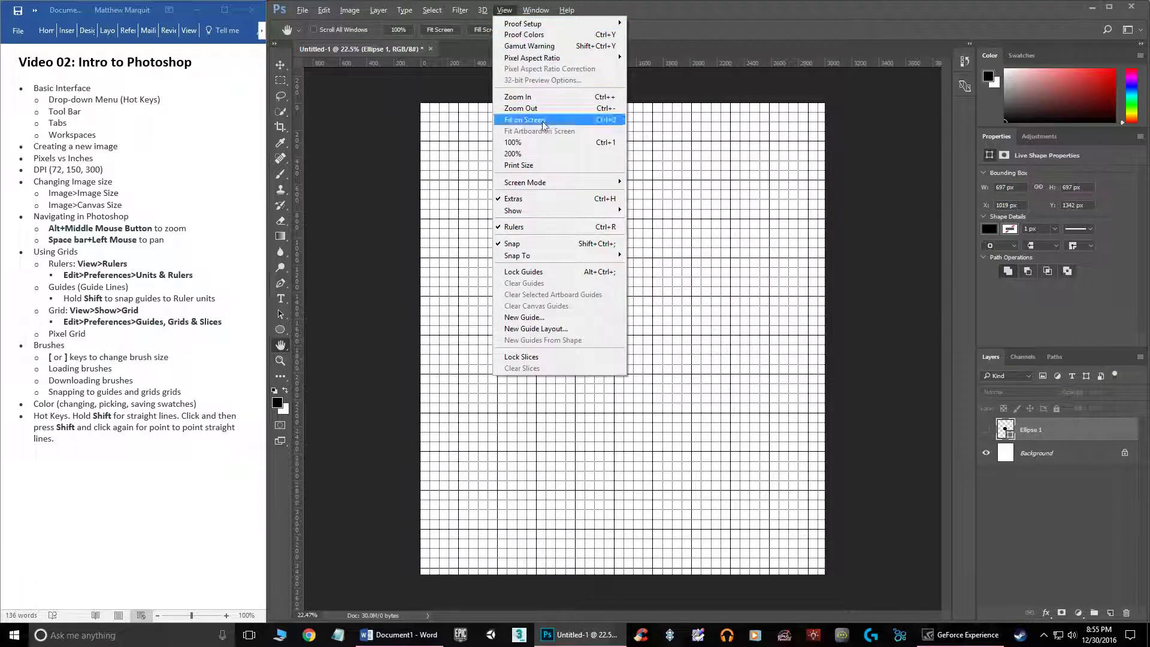
left_click(513, 228)
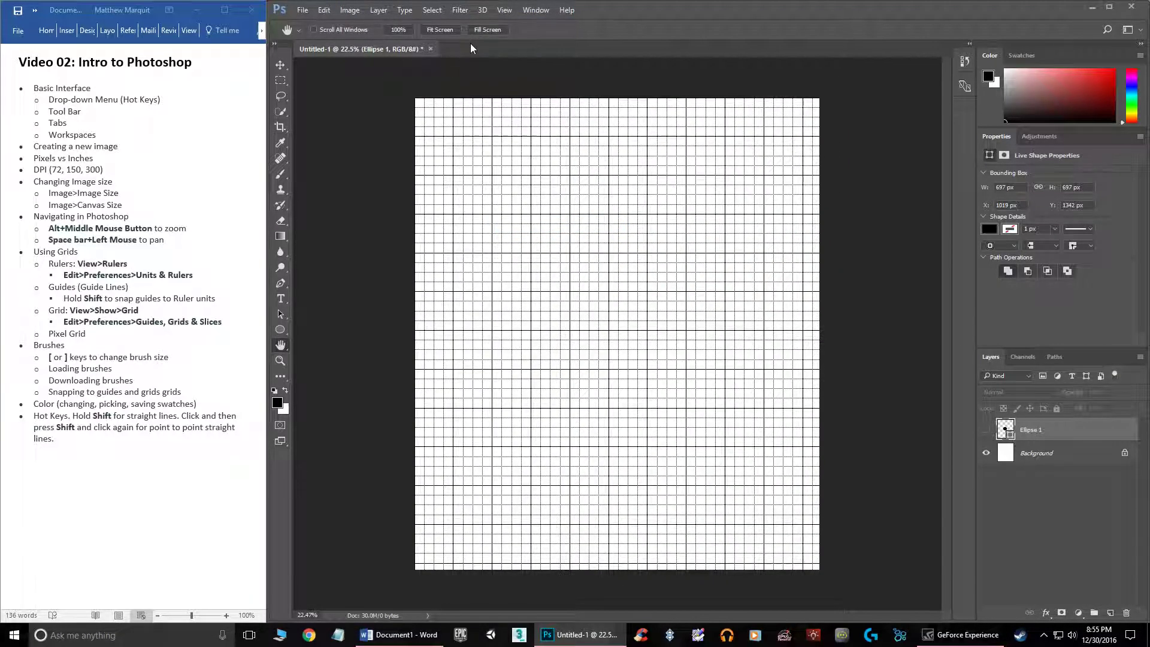
key("ctrl+r")
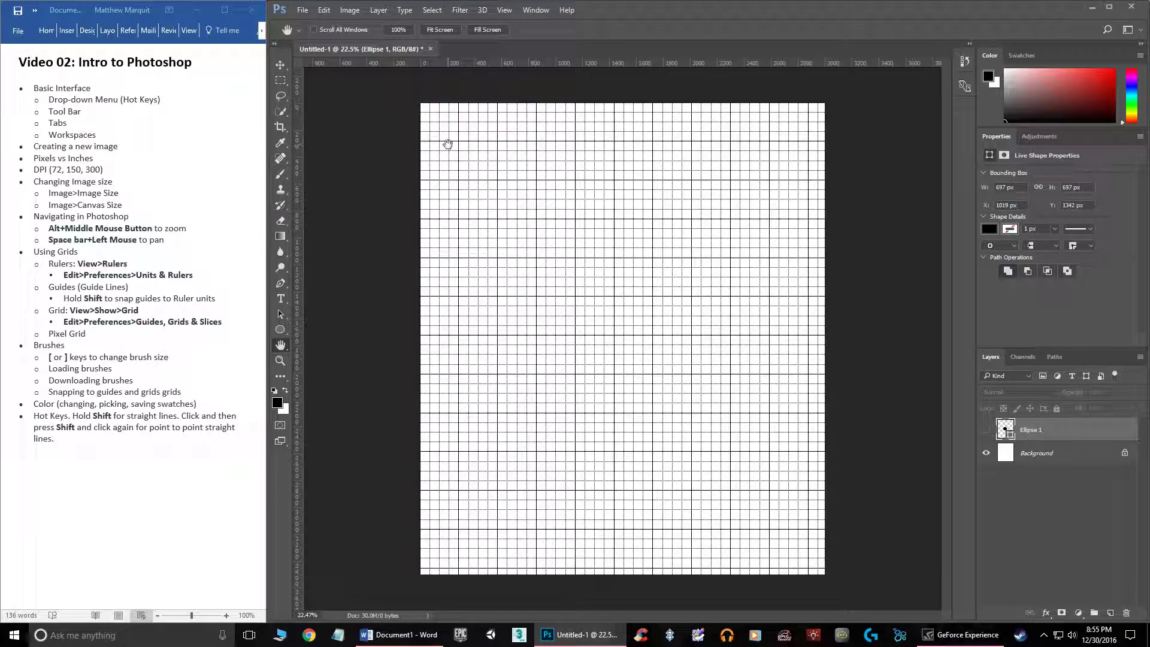
Switch the ruler units from pixels to inches using the top ruler's context menu
right_click(467, 62)
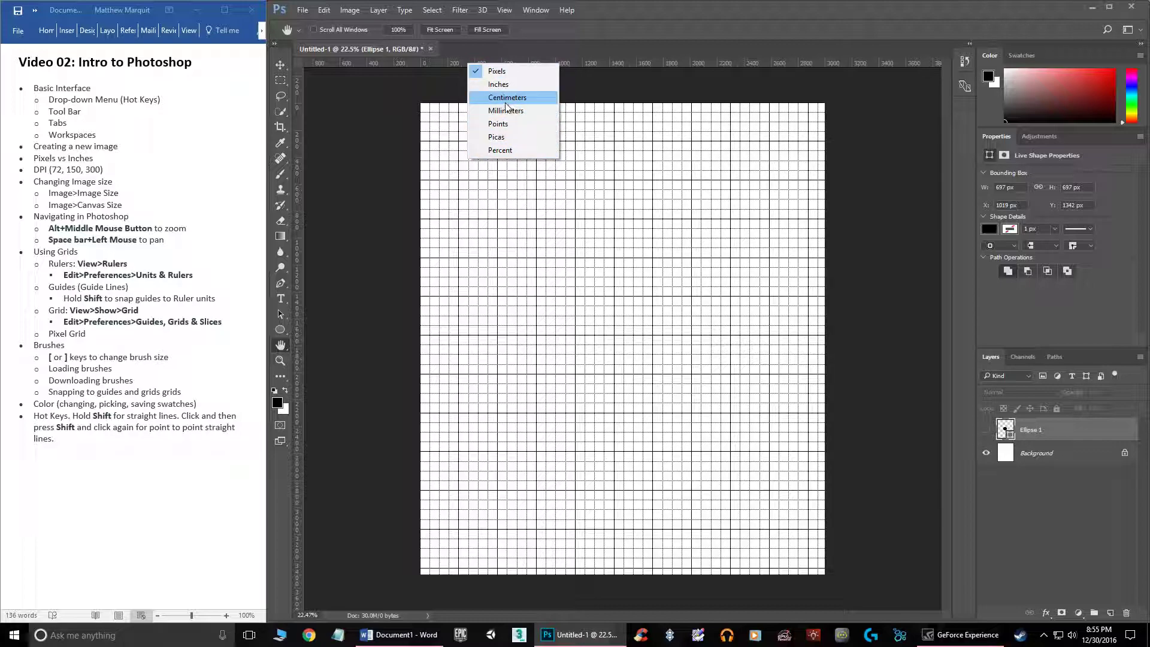
left_click(495, 73)
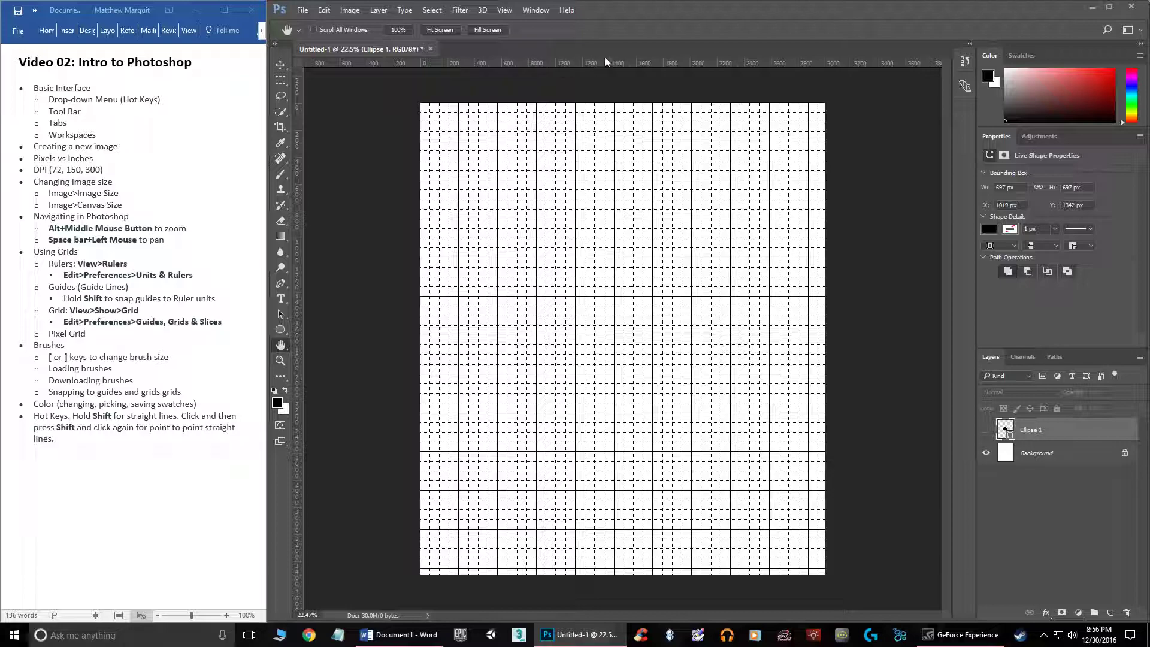
right_click(483, 62)
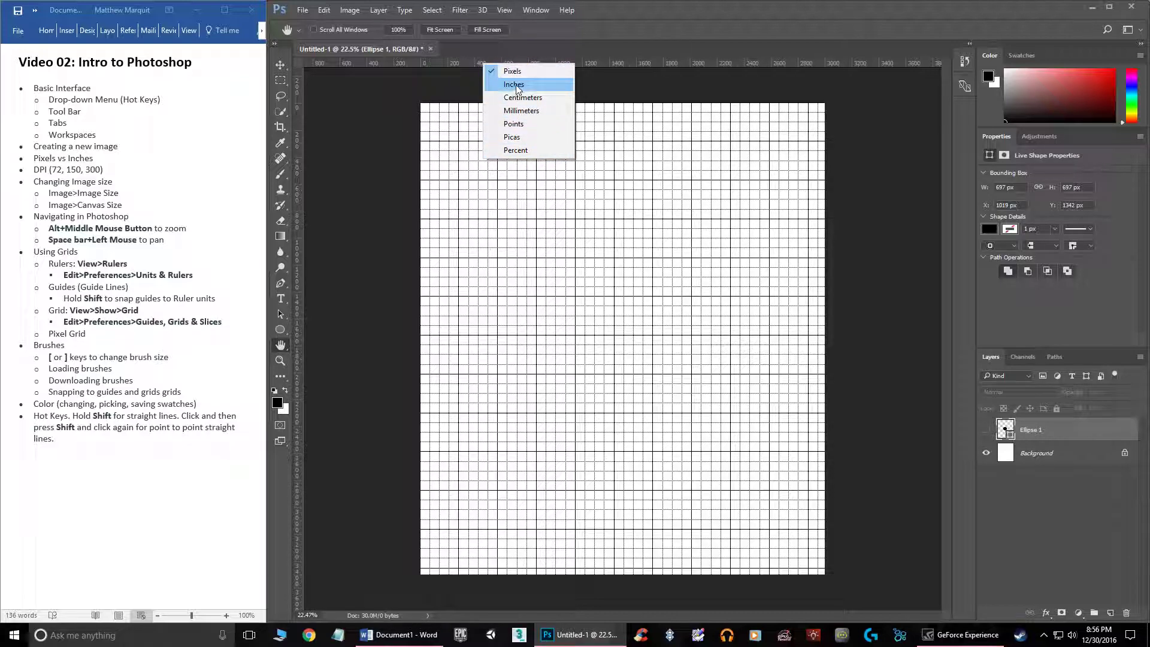
left_click(515, 87)
right_click(458, 63)
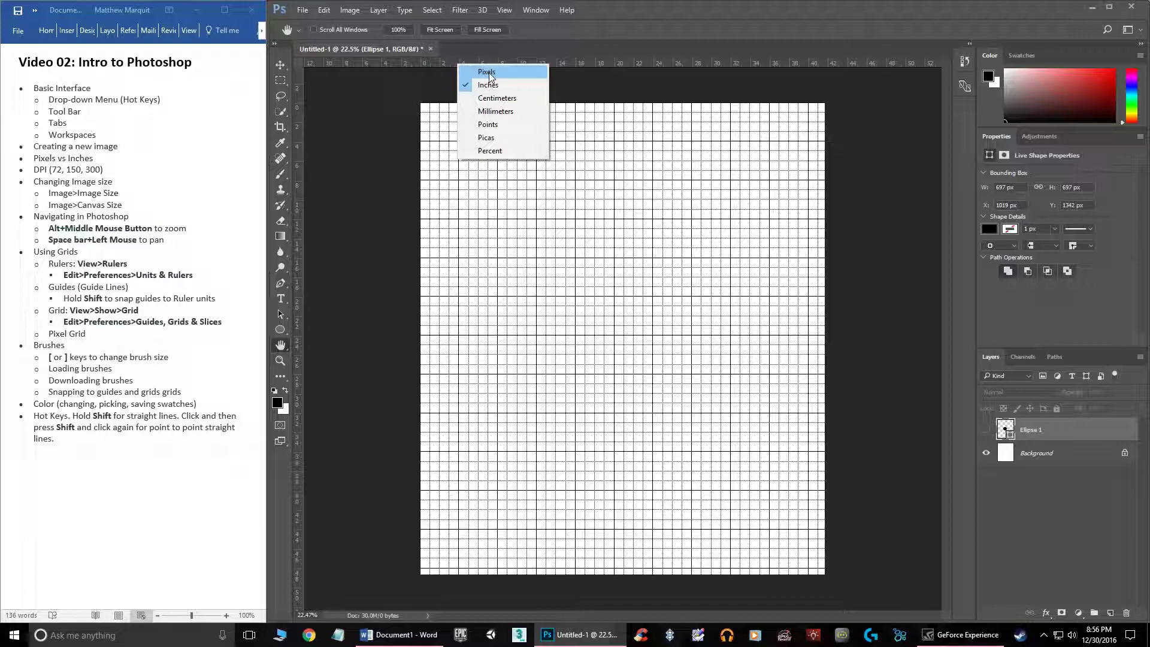
left_click(595, 62)
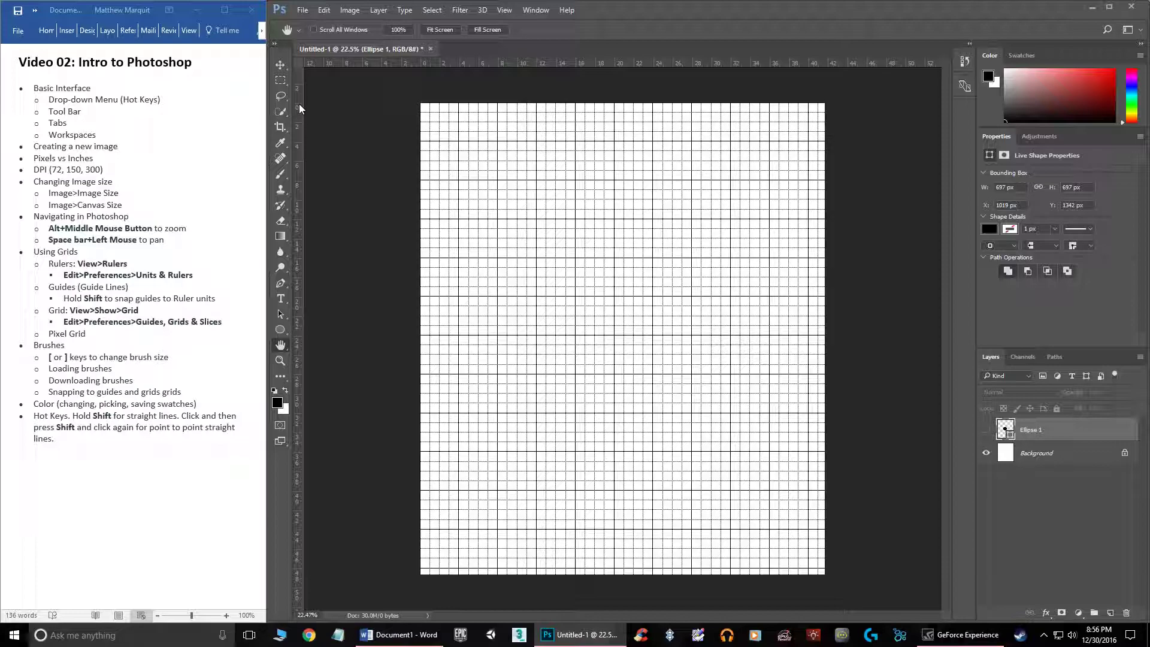
Drag out a first vertical guide and turn off the canvas grid from View > Show
left_click_drag(299, 107, 532, 115)
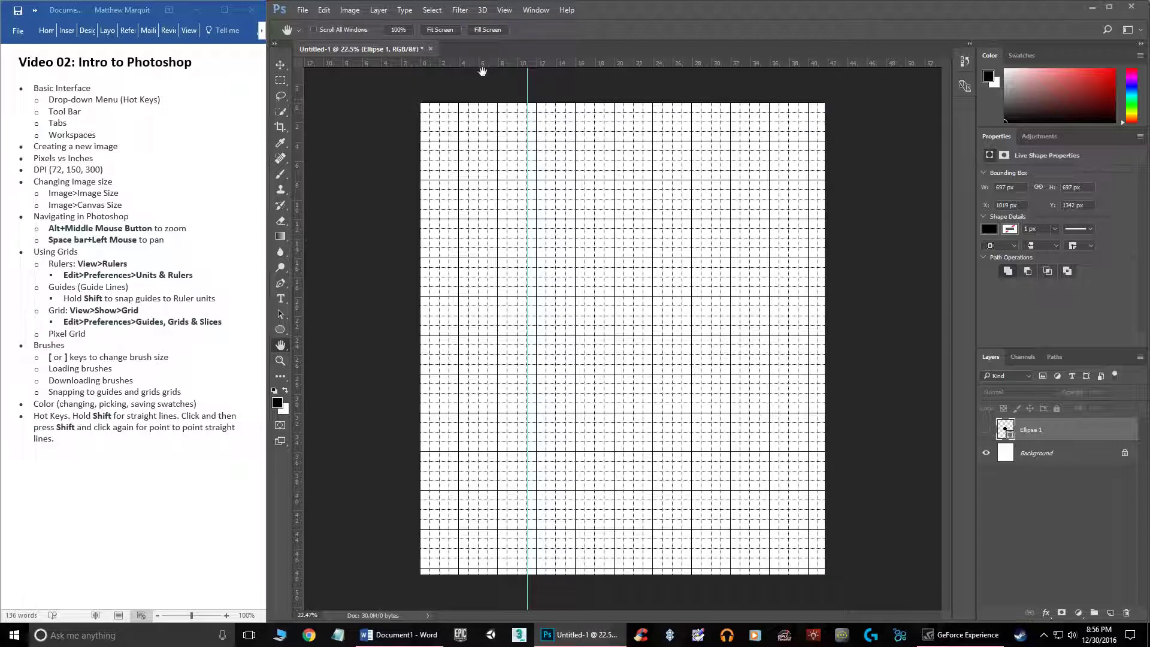
left_click(498, 10)
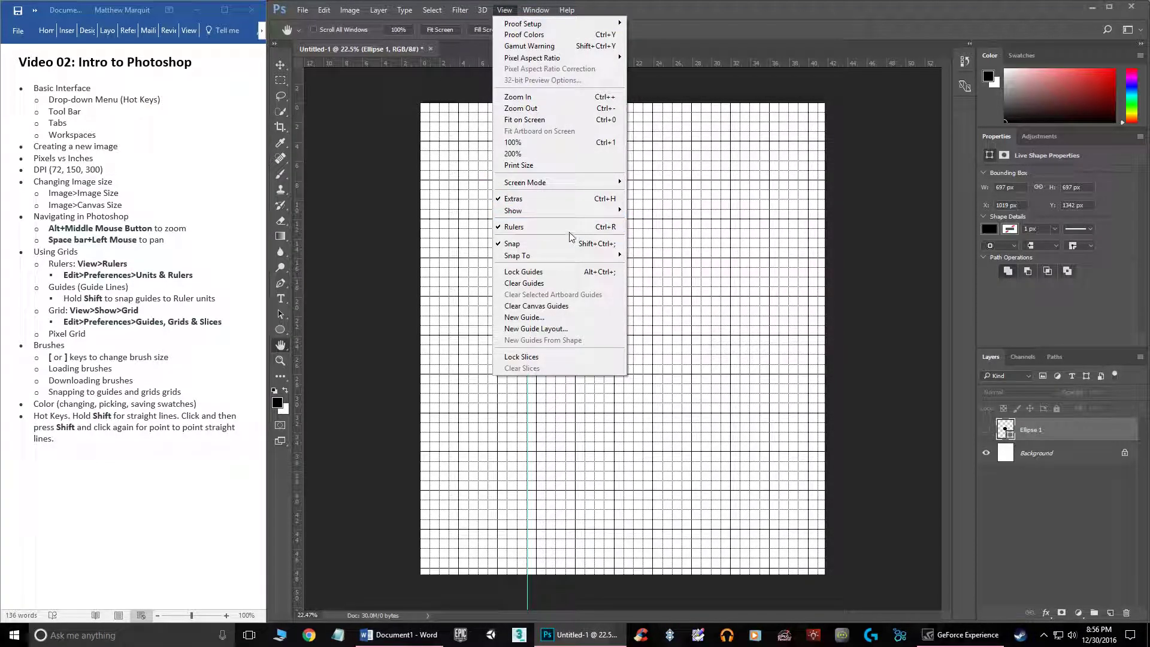
mouse_move(610, 211)
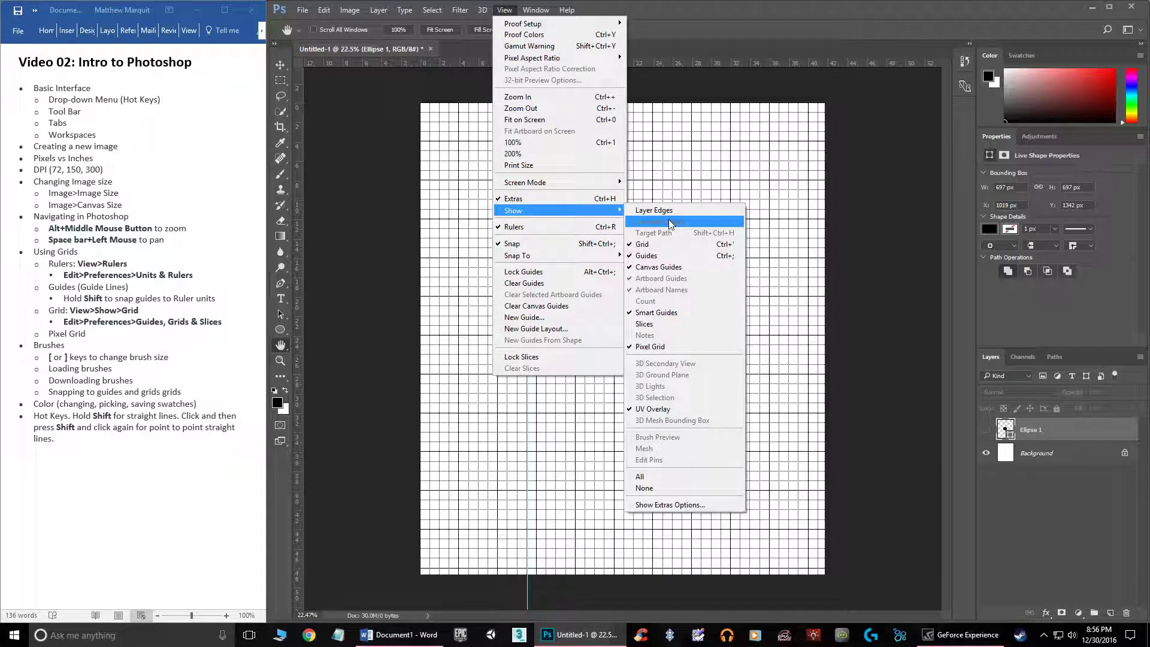
left_click(665, 250)
Add two more vertical guides and one horizontal guide near the page top
left_click_drag(299, 146, 719, 136)
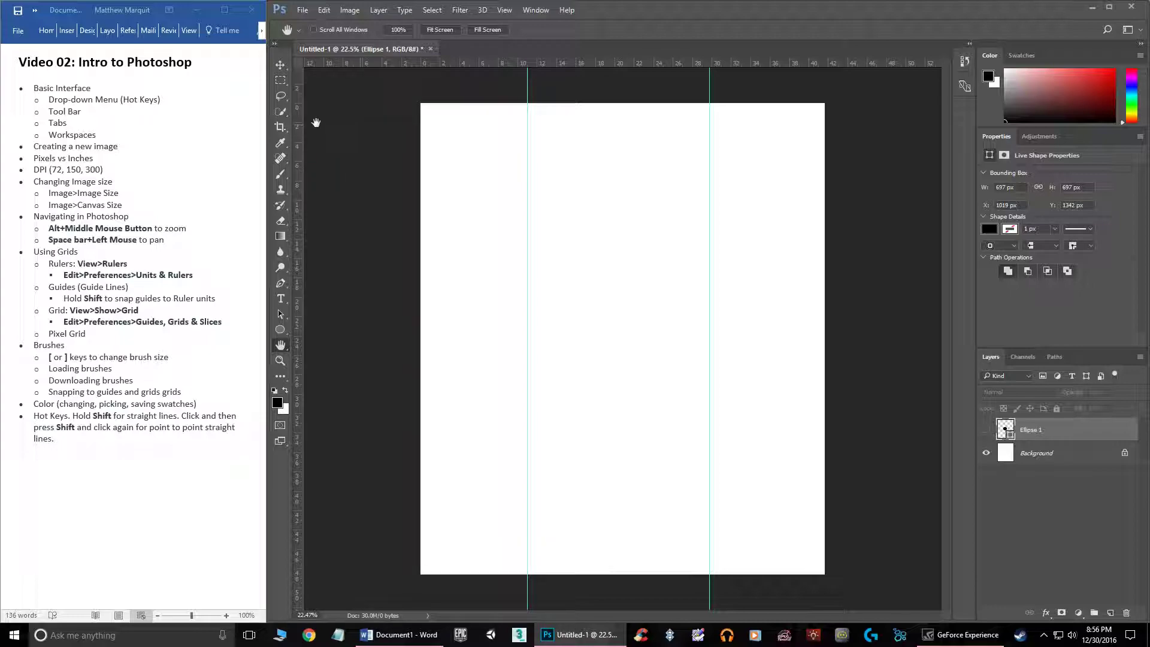
left_click_drag(300, 139, 472, 184)
left_click_drag(566, 61, 586, 194)
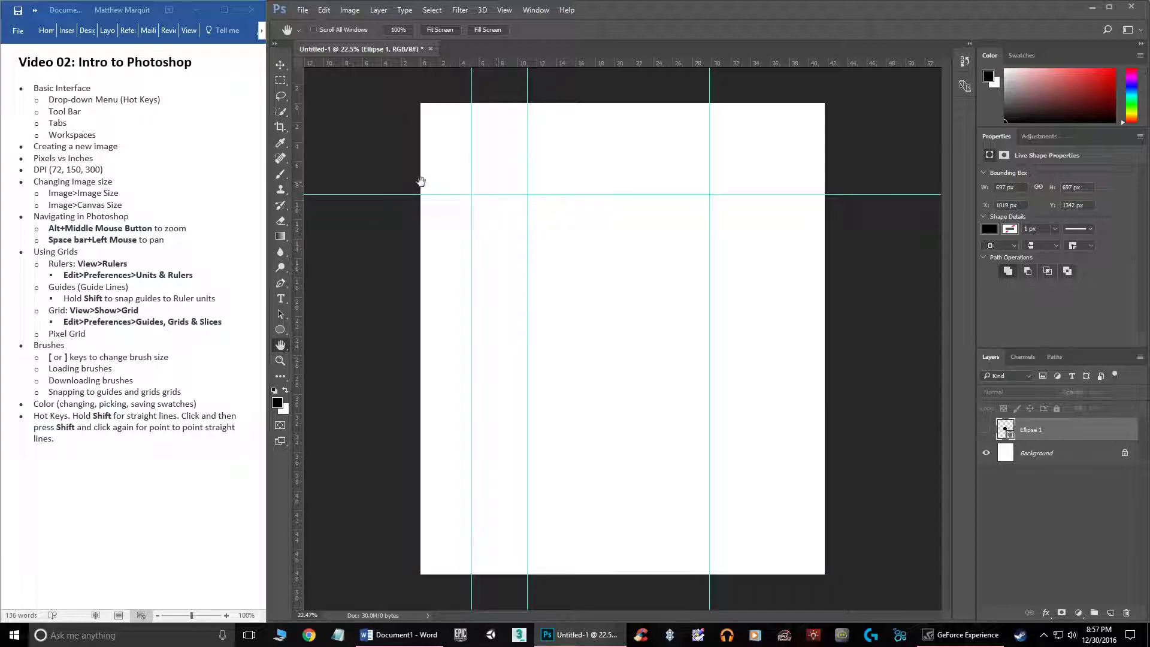
left_click(504, 10)
Hide and re-show the guides, then add a fourth vertical guide near the page's left side
mouse_move(535, 12)
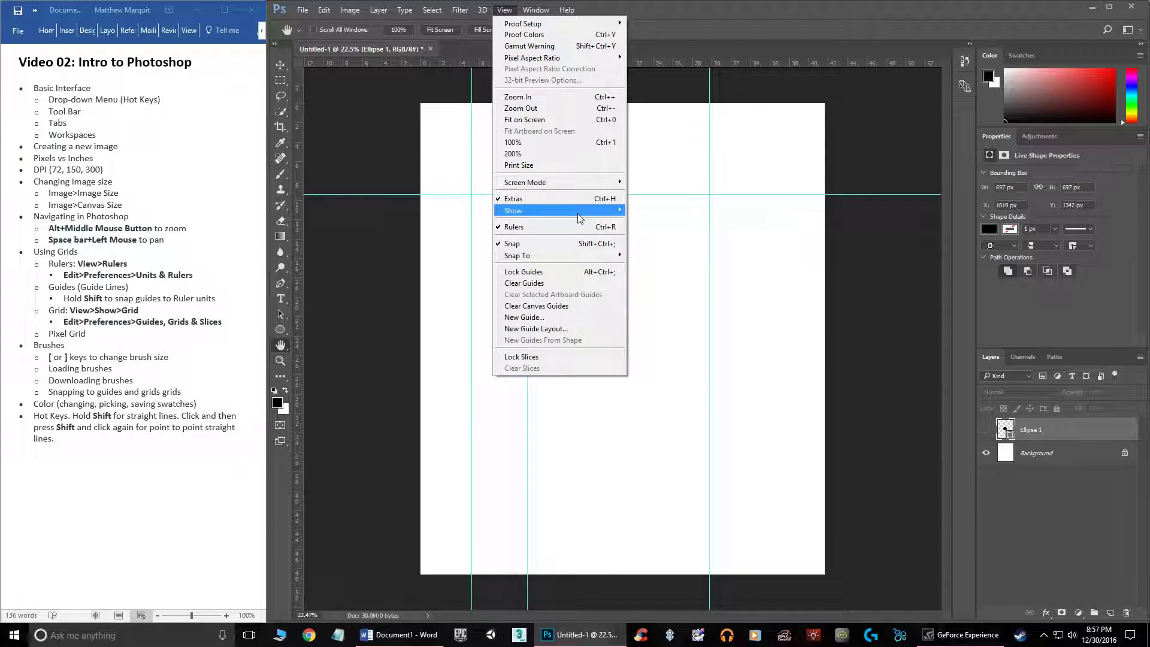
mouse_move(563, 211)
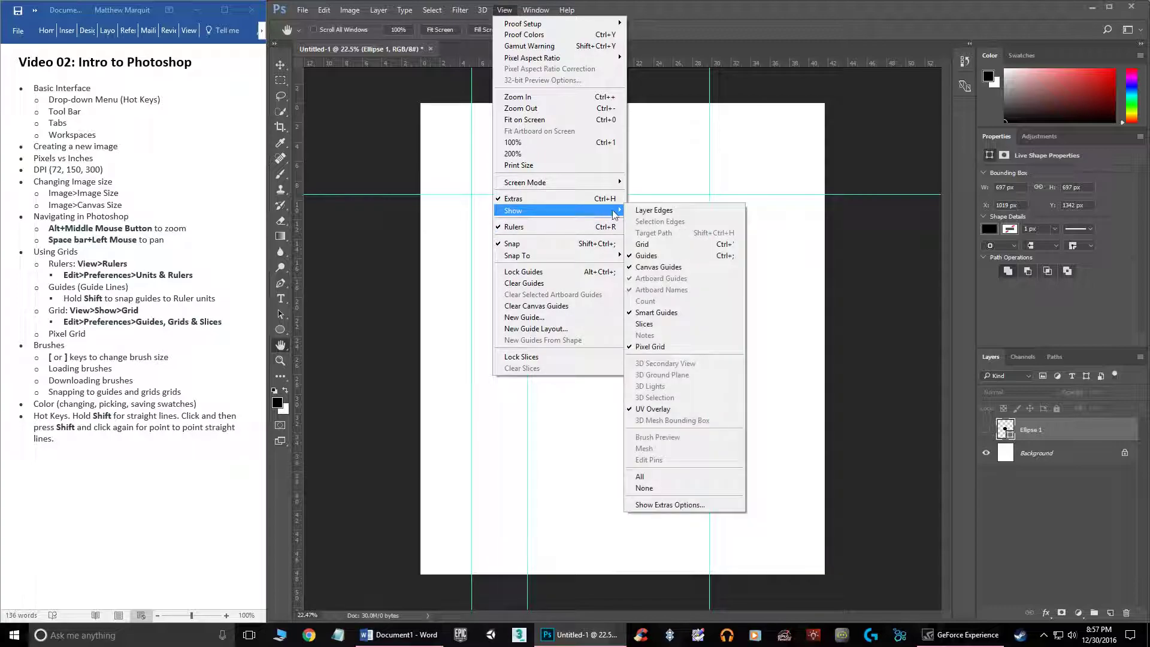
left_click(650, 261)
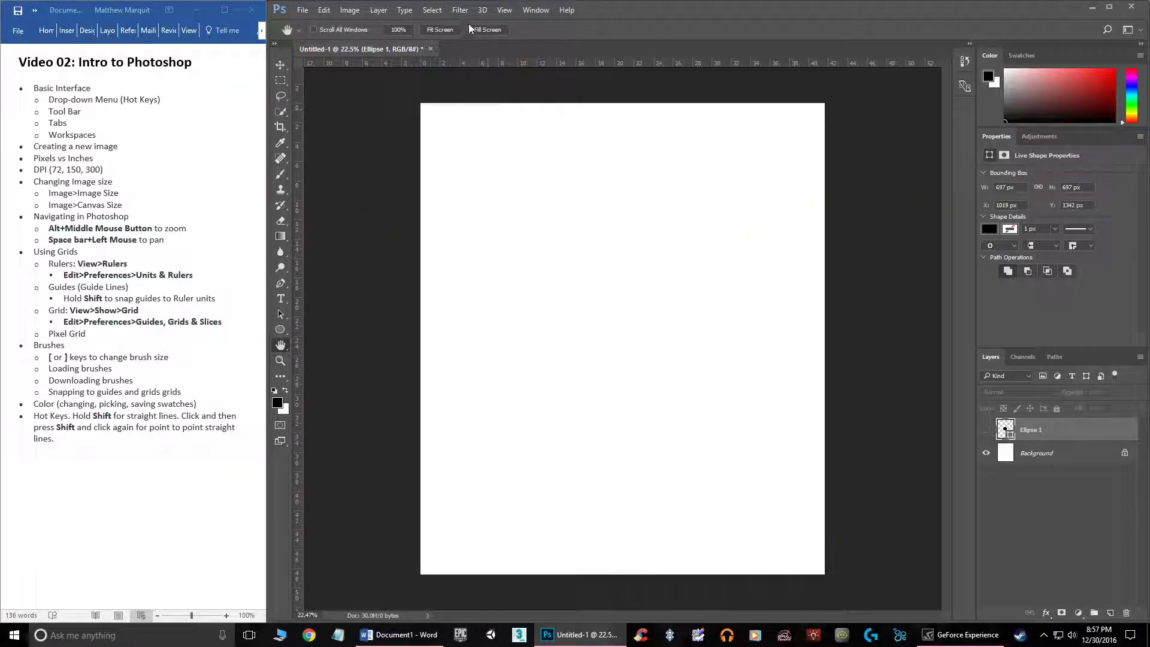
left_click(498, 11)
mouse_move(580, 212)
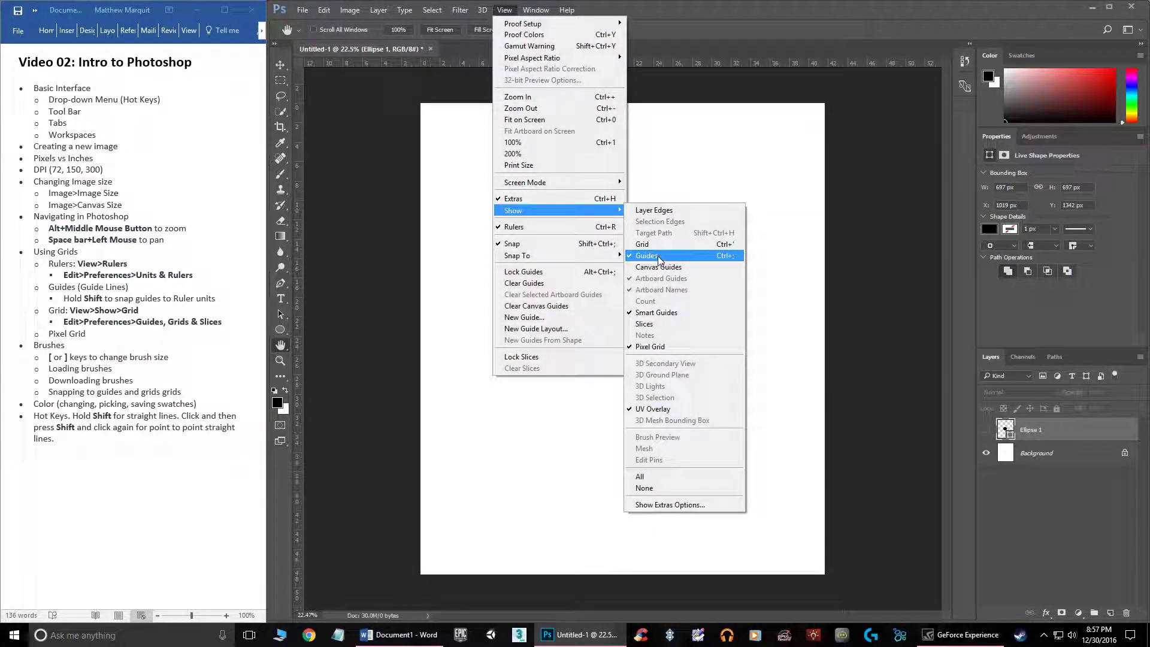
left_click(460, 210)
left_click_drag(298, 174, 496, 174)
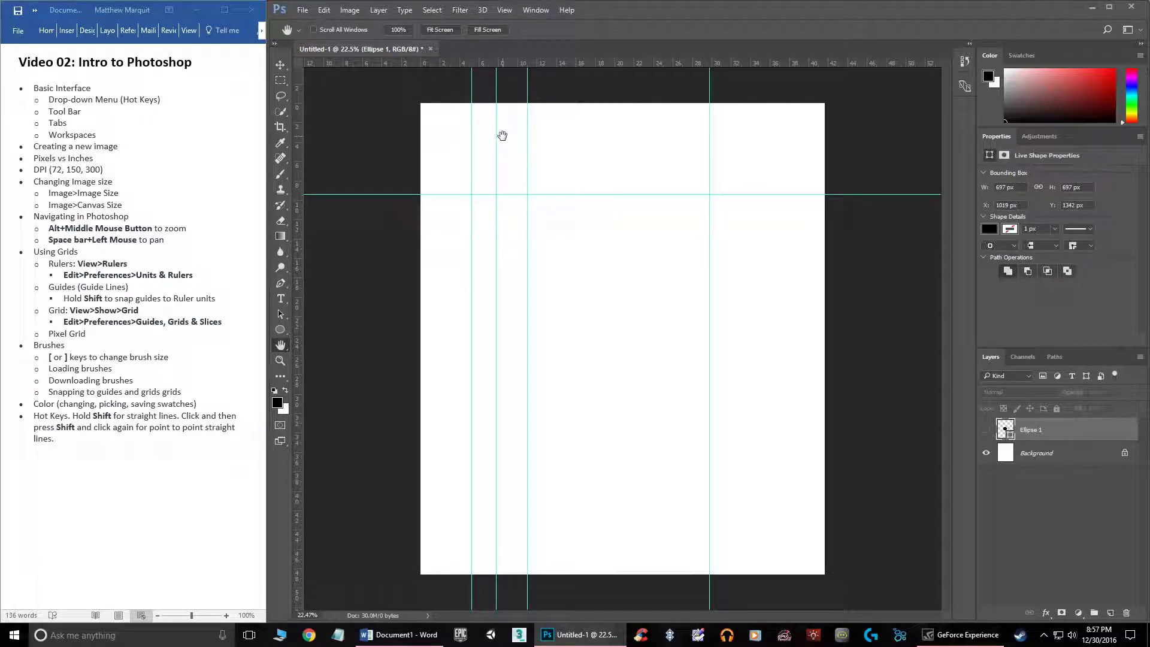
With the Move tool, remove the left vertical and top horizontal guides and add a centre vertical guide
left_click(279, 65)
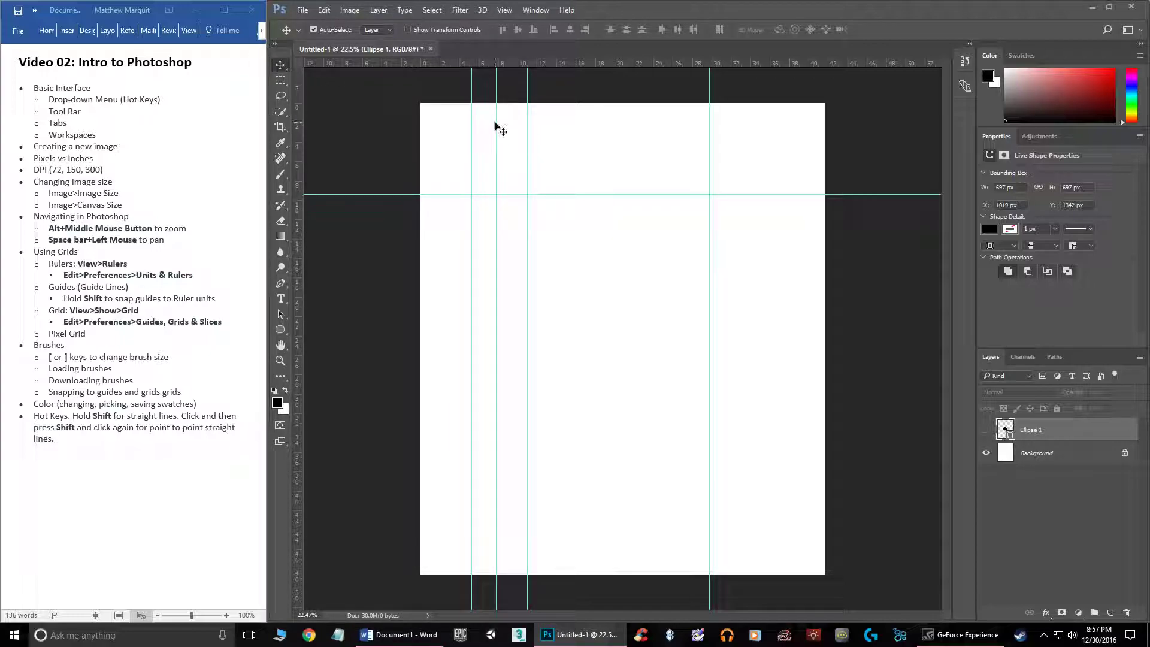
left_click_drag(496, 124, 299, 121)
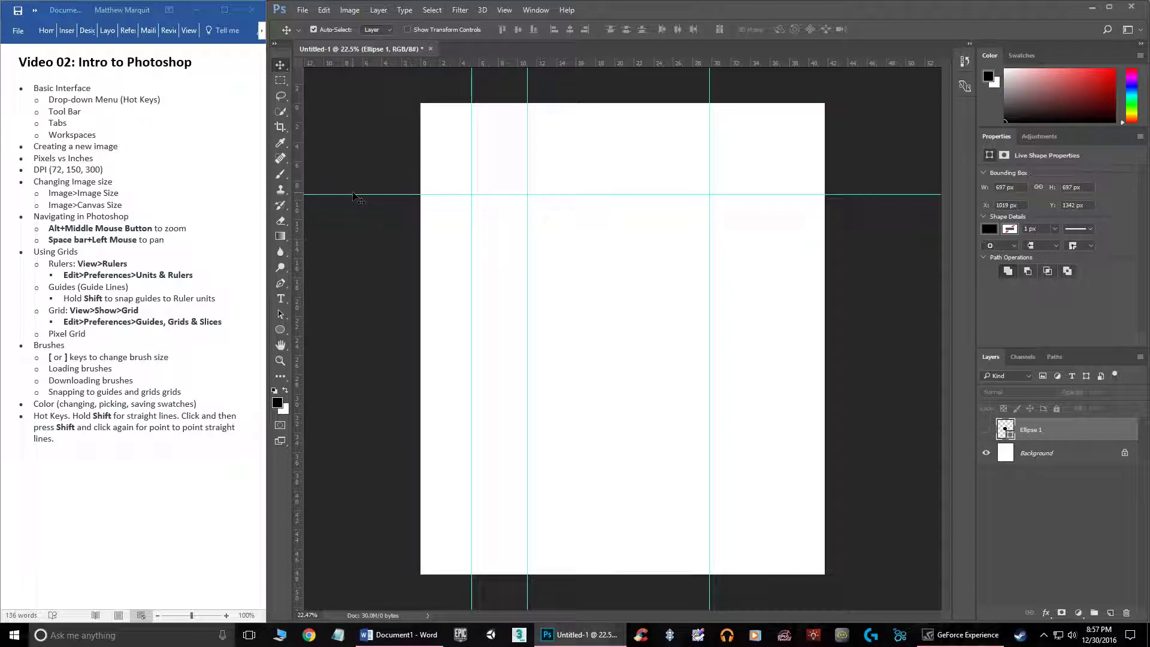
left_click_drag(355, 189, 441, 51)
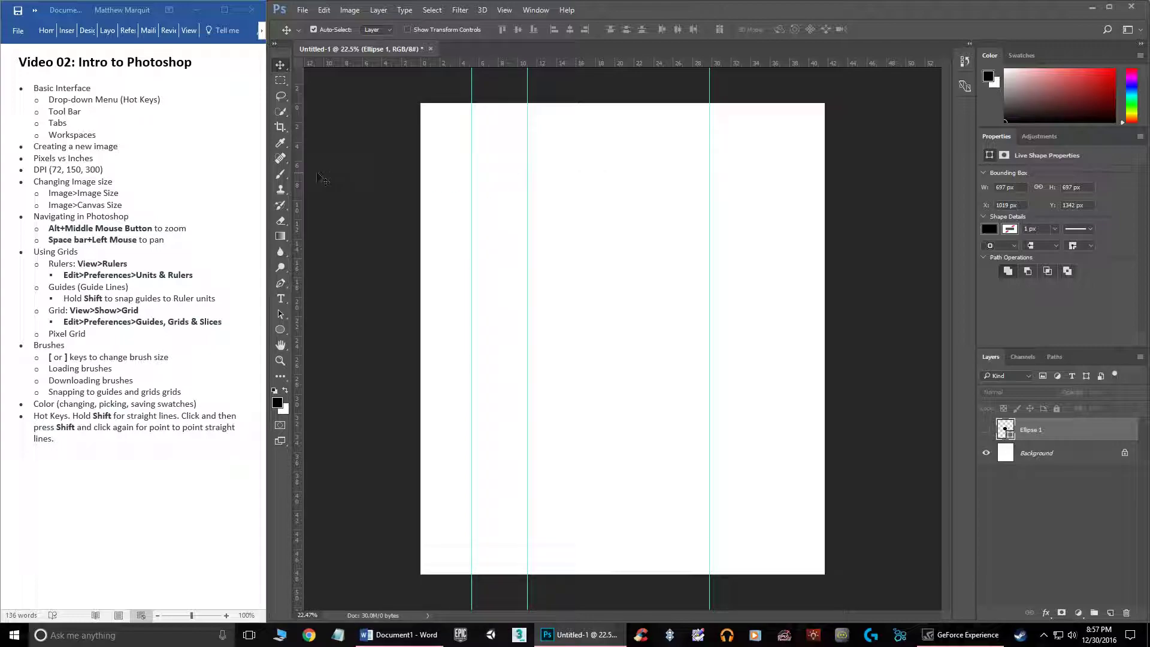
left_click_drag(298, 174, 622, 174)
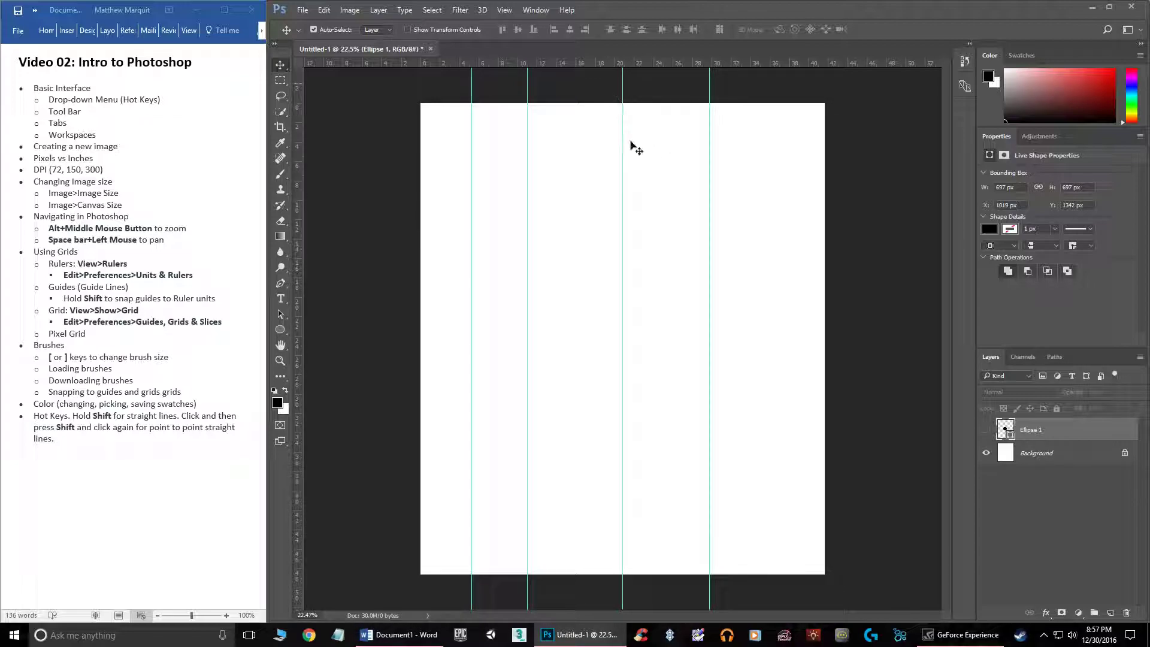
Remove the three remaining old vertical guides and add a horizontal guide across the page middle
left_click_drag(709, 160, 299, 169)
left_click_drag(528, 151, 304, 150)
left_click_drag(470, 143, 301, 156)
left_click_drag(561, 63, 587, 343)
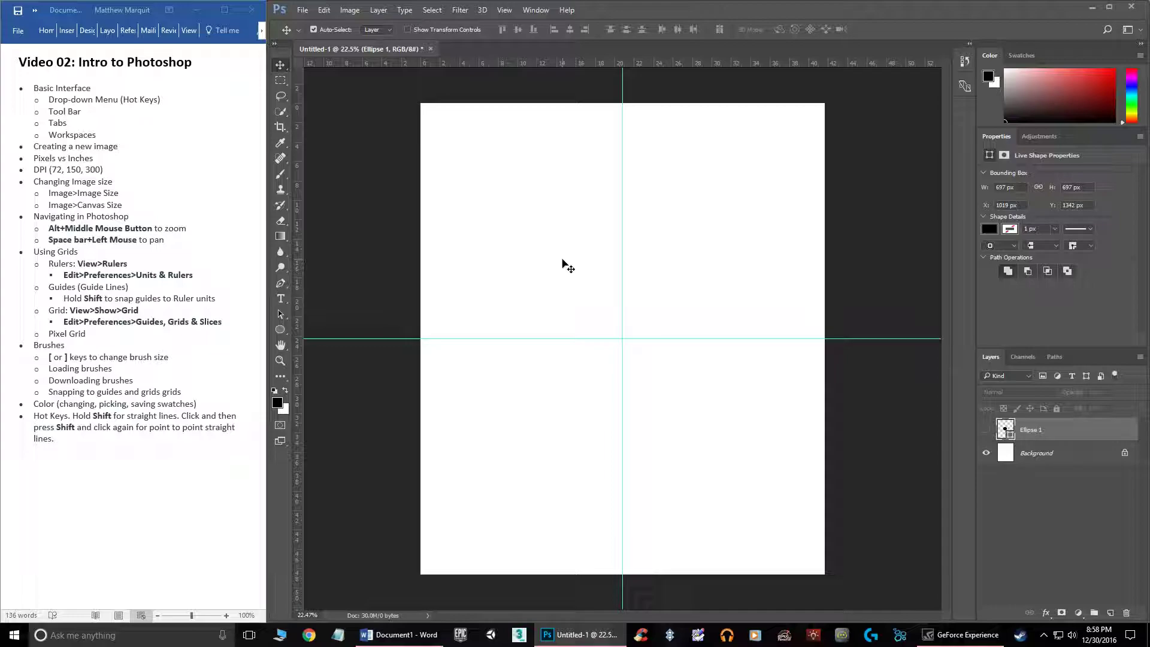
Turn the canvas grid back on via View > Show > Grid and zoom in
left_click(535, 9)
mouse_move(506, 11)
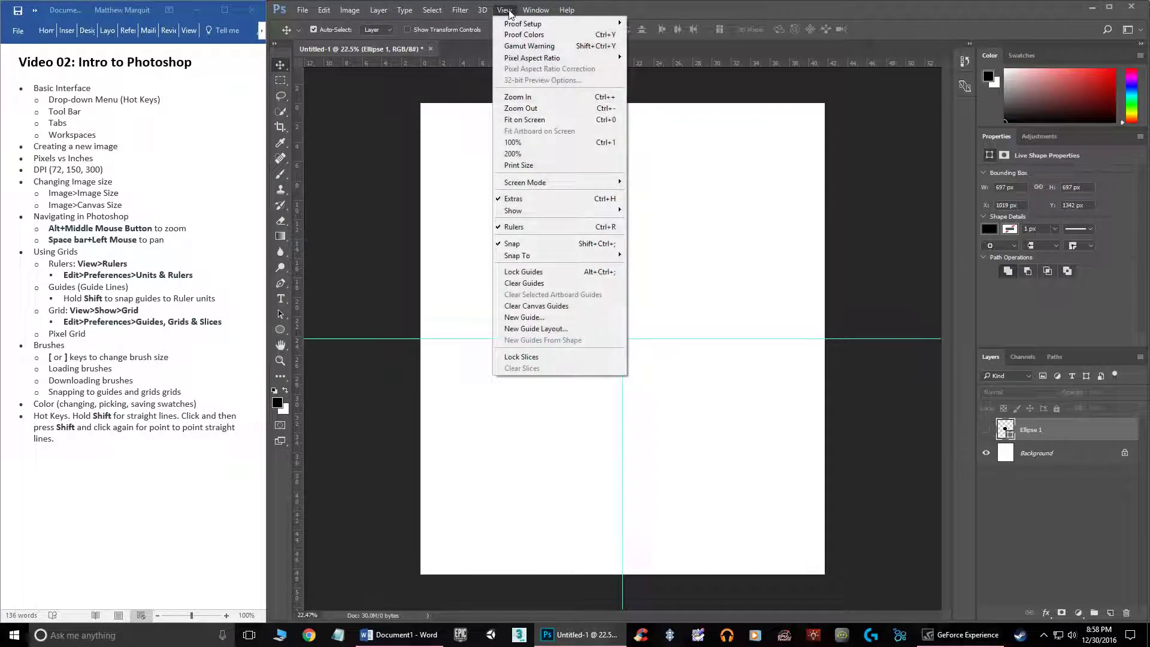
mouse_move(566, 217)
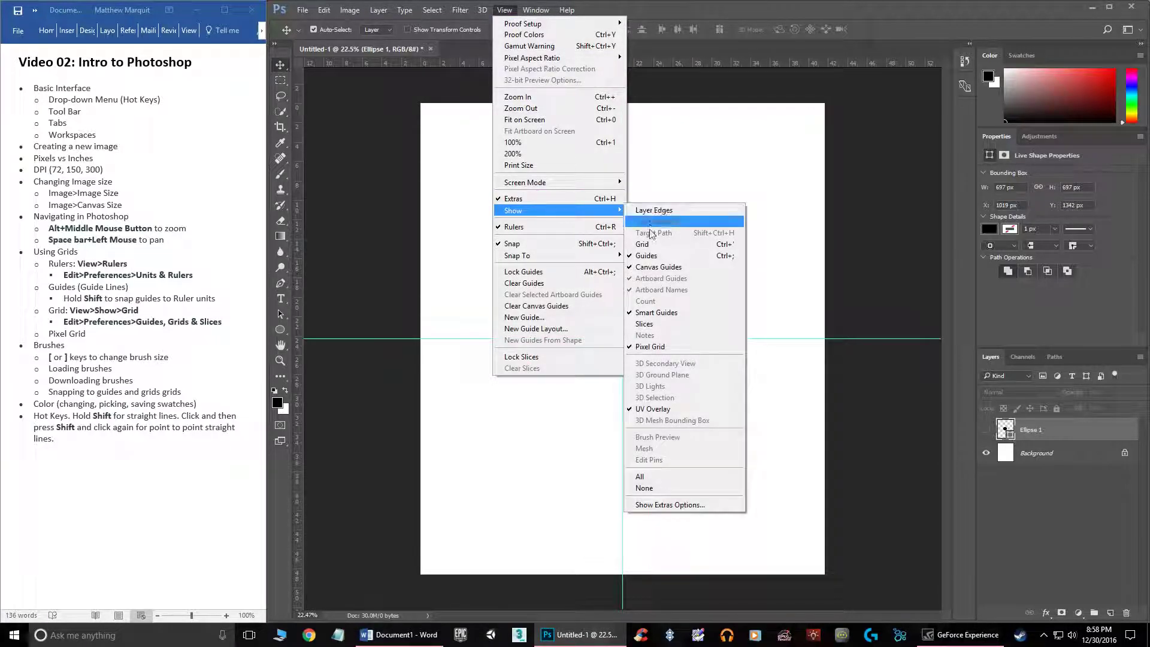
left_click(644, 244)
scroll(469, 122, "up", 3)
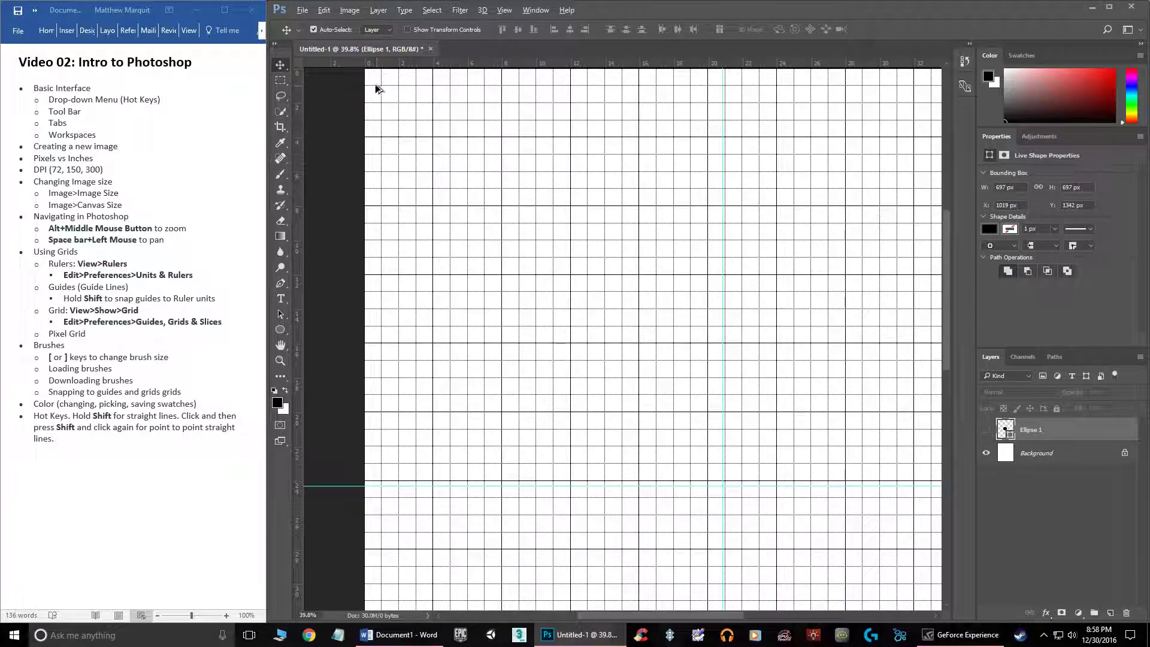
scroll(363, 129, "up", 2)
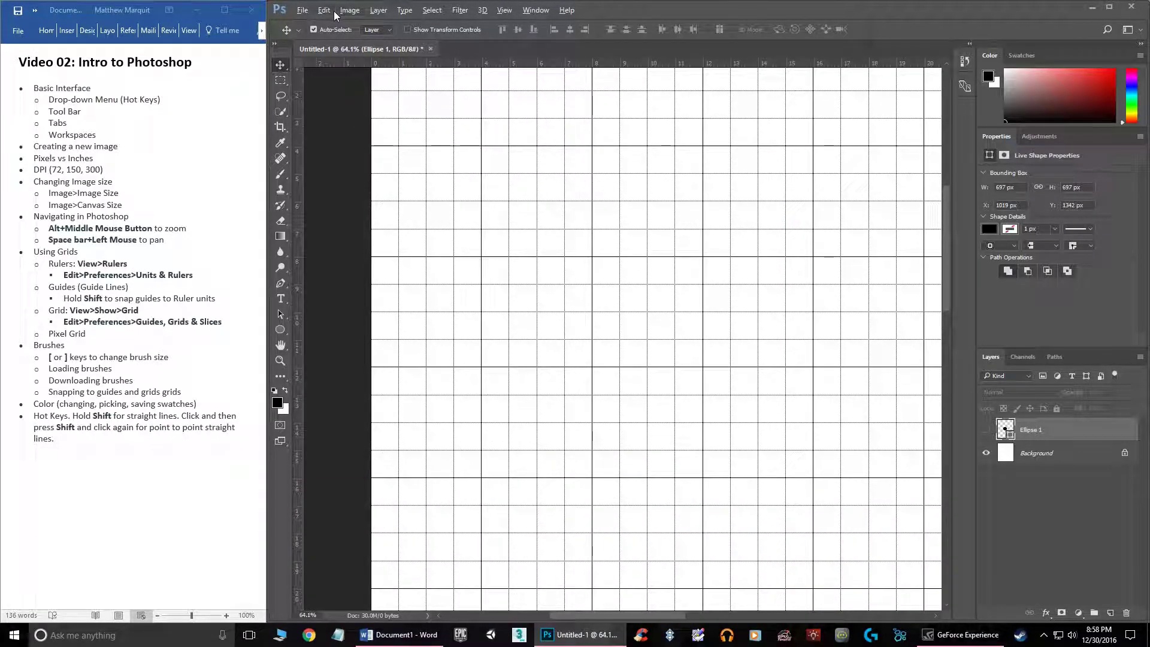
In Guides, Grid & Slices preferences, try light blue and green grid colours, then keep black
left_click(324, 10)
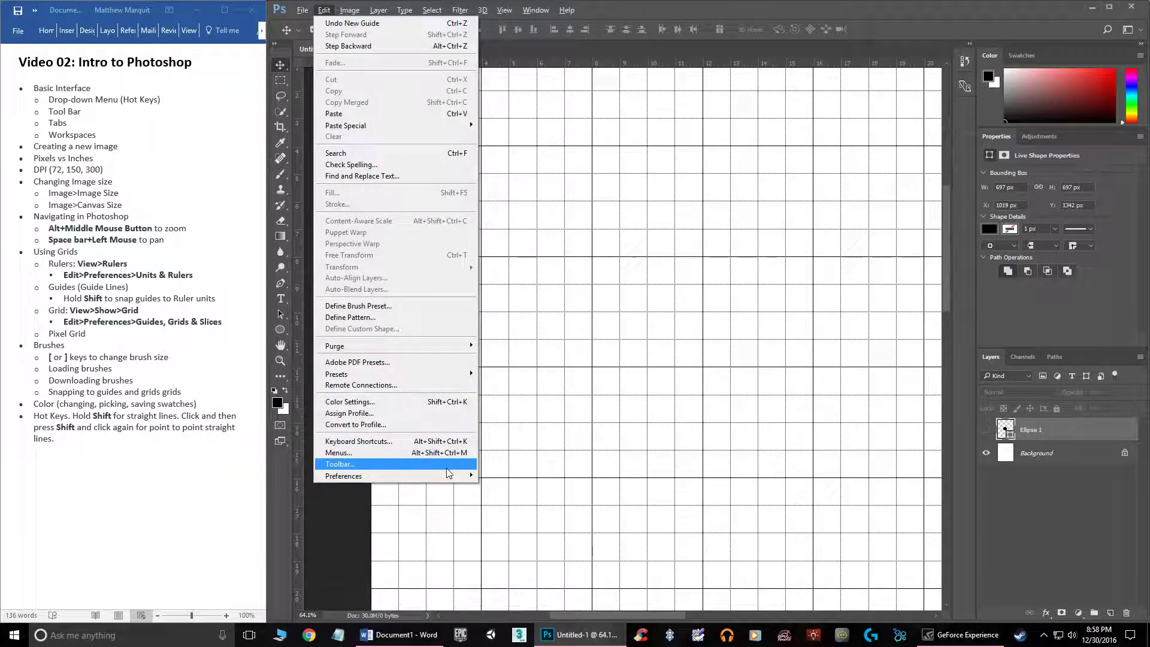
mouse_move(448, 475)
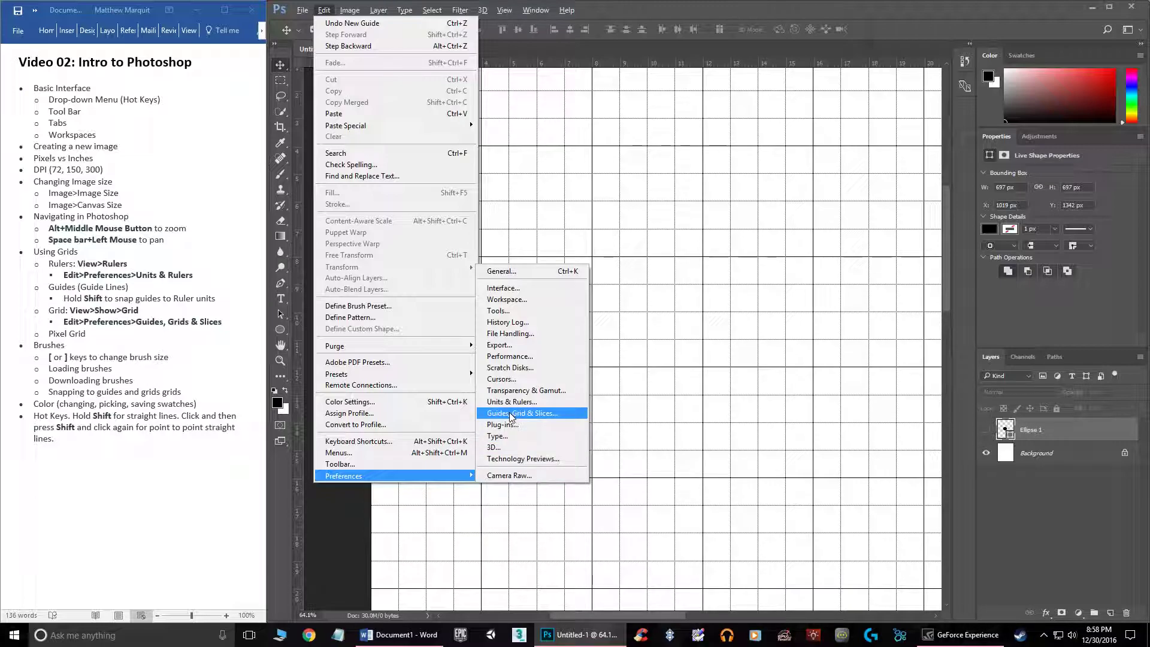
left_click(545, 419)
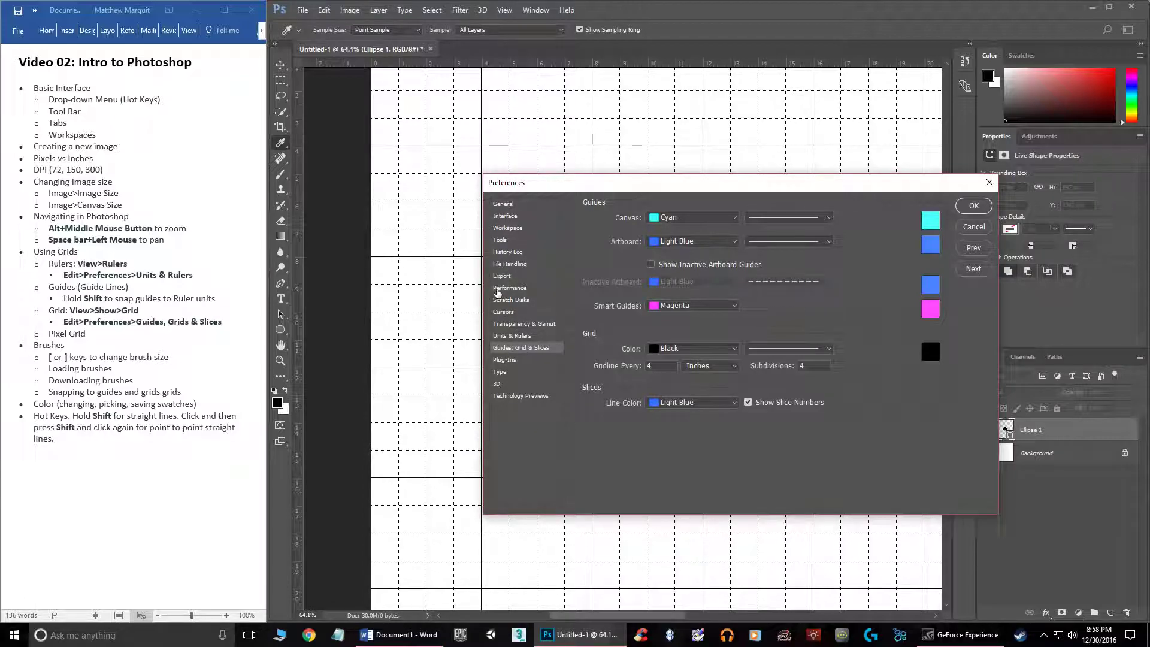
left_click(513, 336)
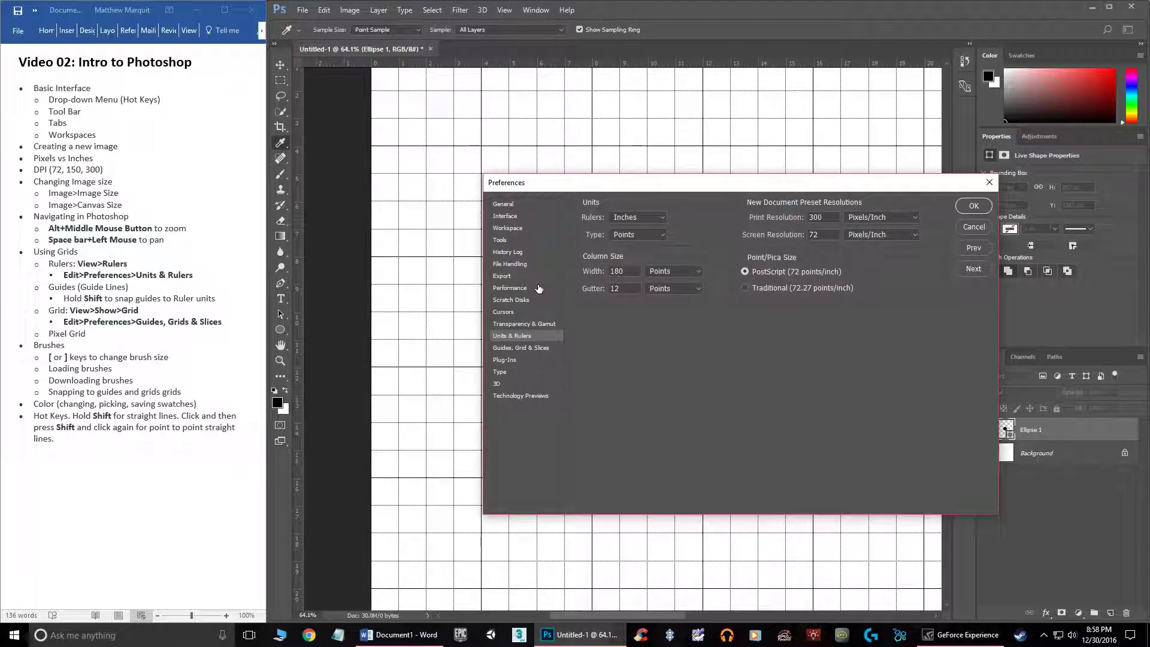
left_click(514, 349)
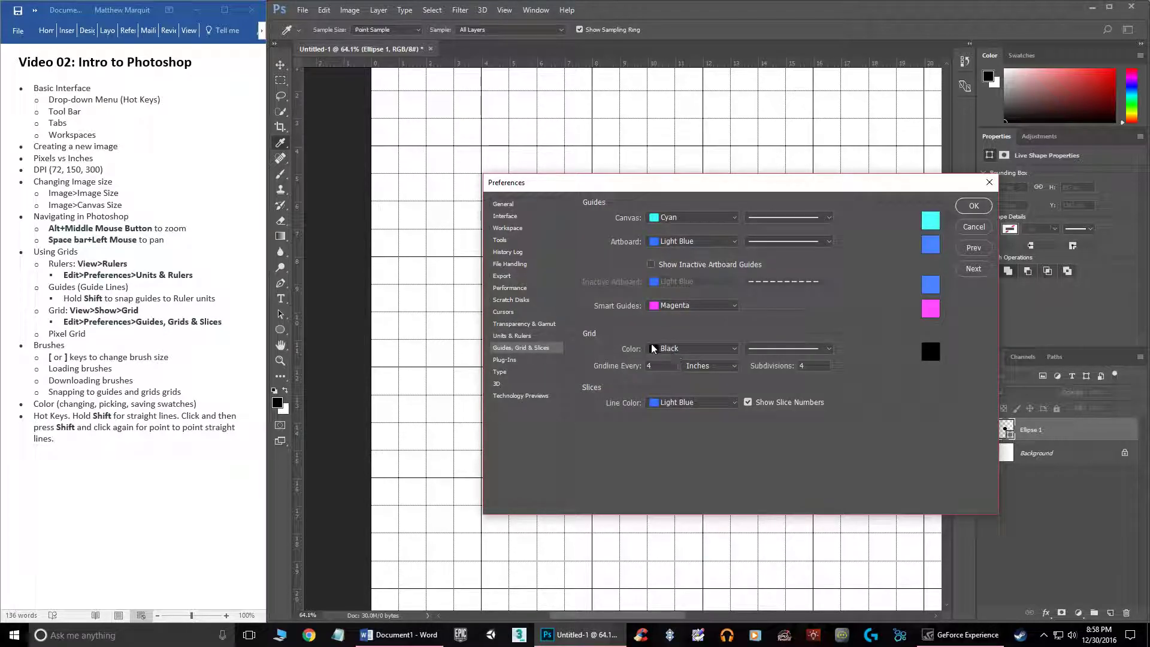
left_click(709, 352)
left_click(687, 361)
left_click(688, 349)
left_click(692, 405)
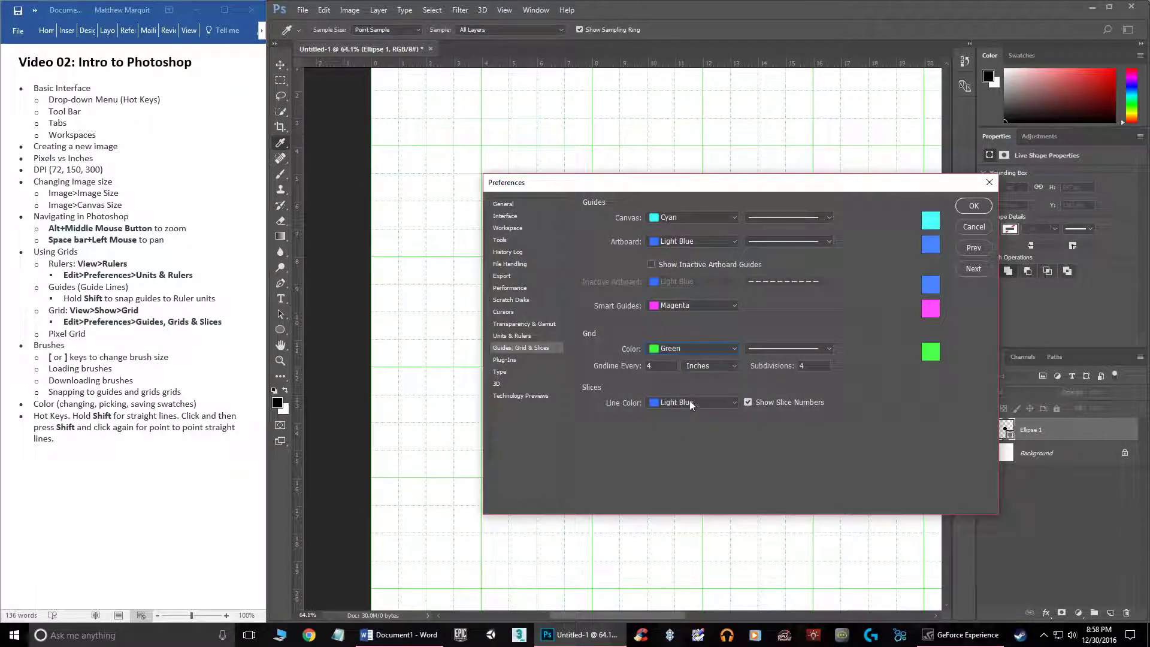
left_click(674, 349)
left_click(668, 473)
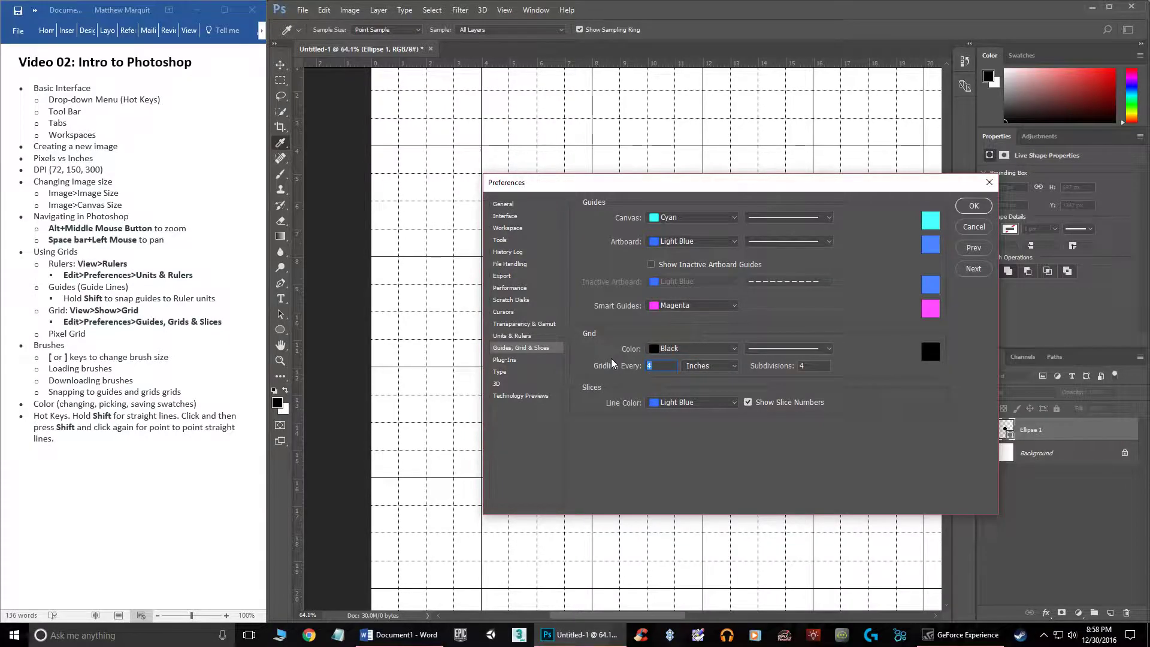
Set Gridline Every to 100 Pixels with 4 subdivisions and confirm
type("100")
left_click(706, 366)
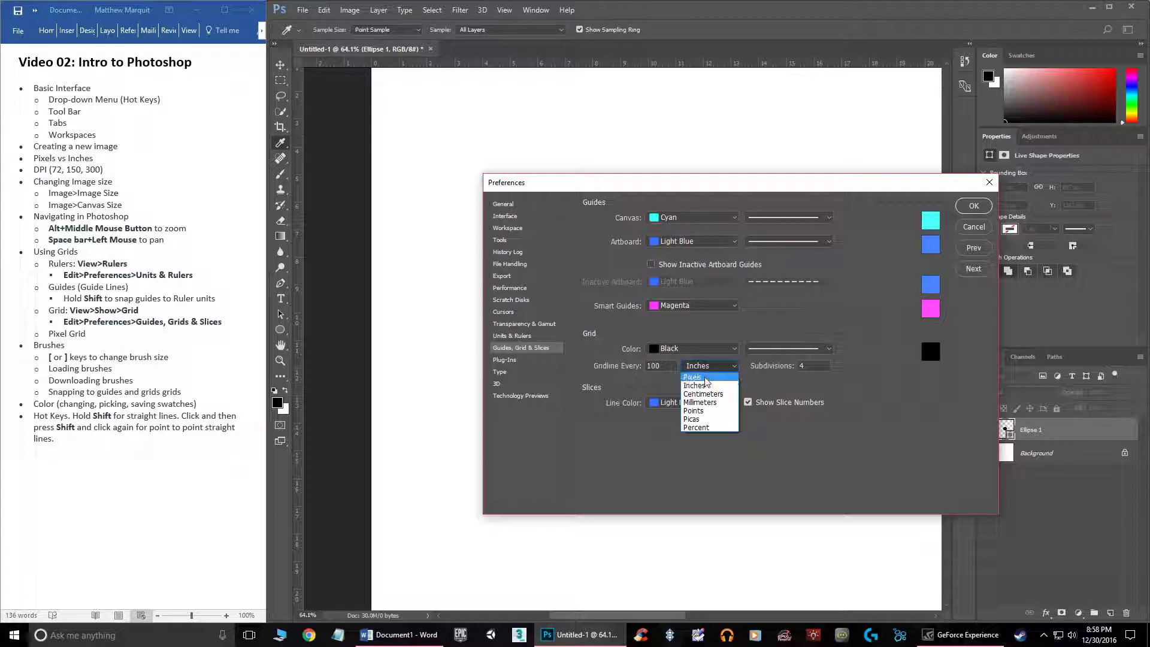
left_click(705, 378)
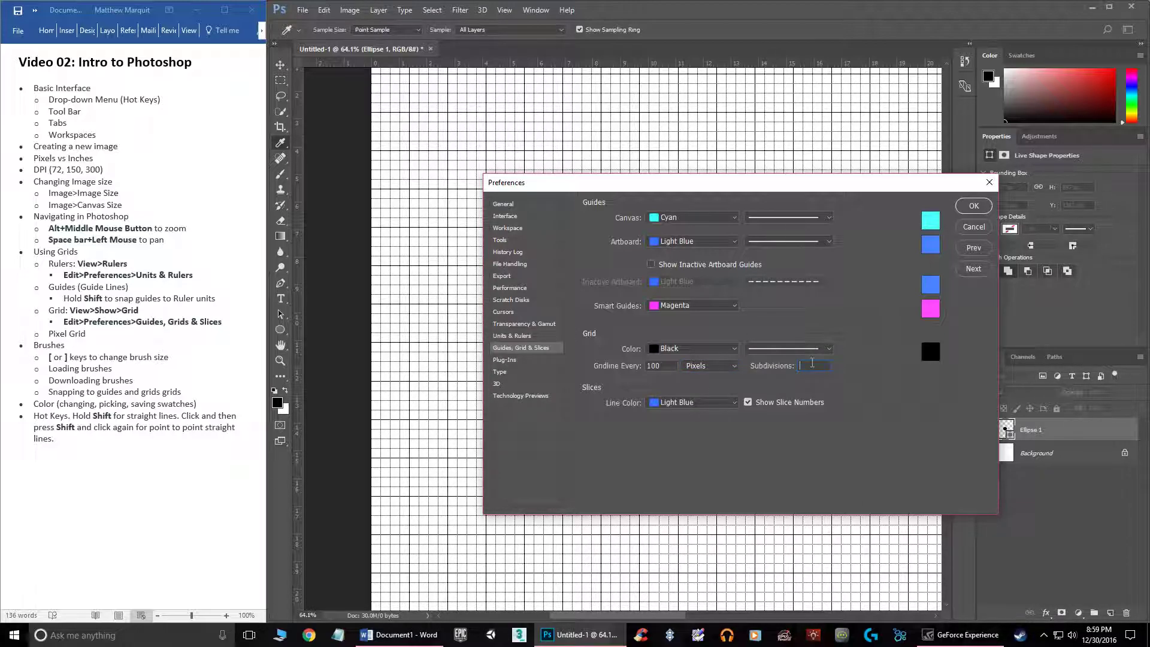
type("4")
key("Return")
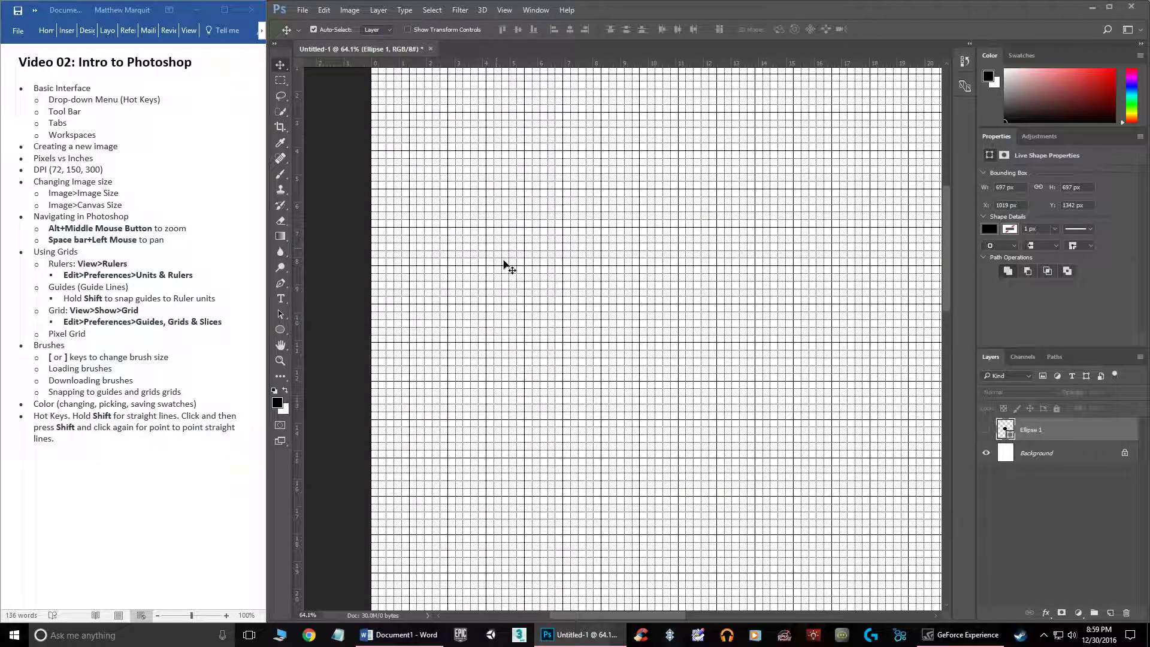
scroll(557, 321, "down", 5)
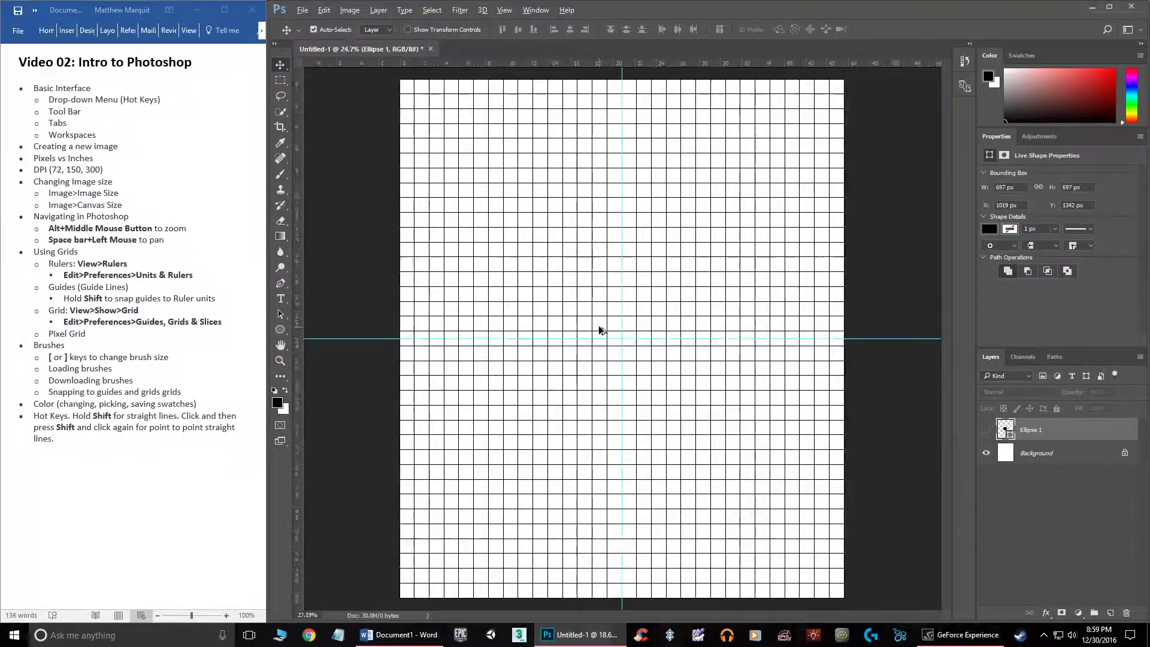
scroll(599, 330, "up", 5)
scroll(524, 306, "down", 4)
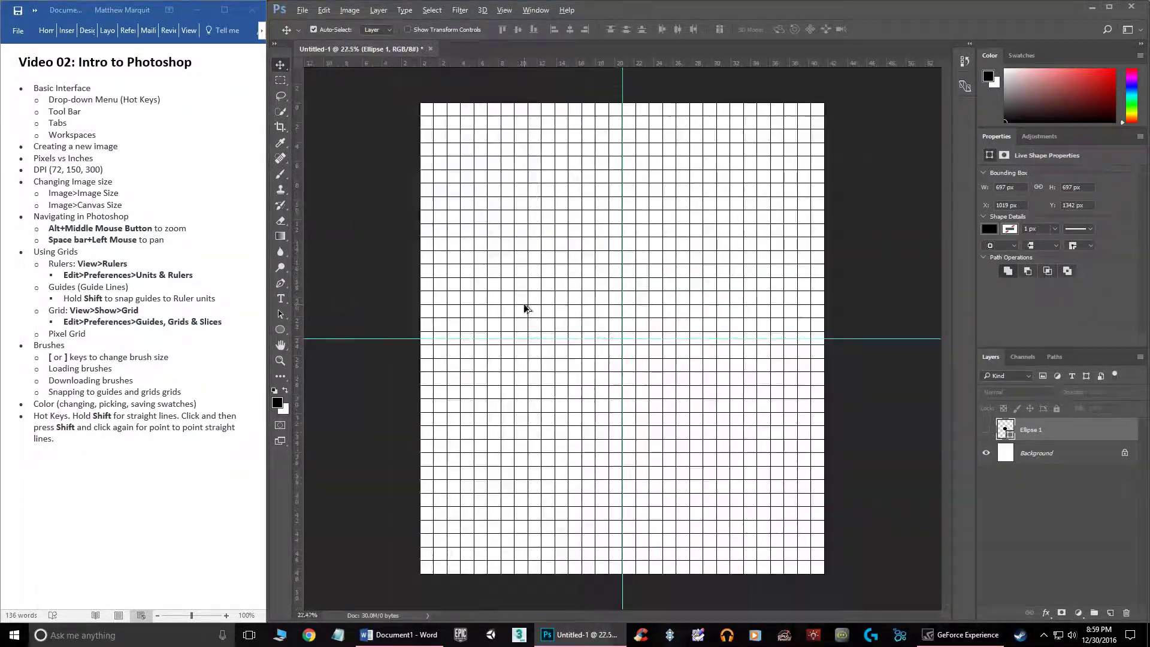
scroll(520, 305, "up", 4)
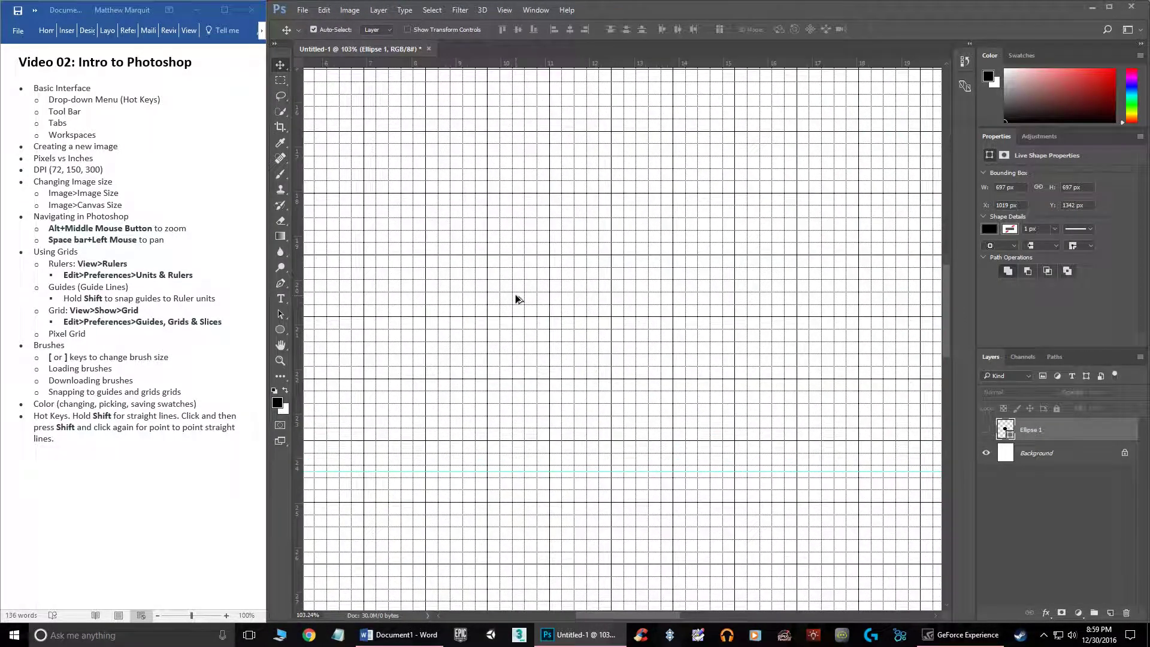
scroll(516, 298, "up", 1)
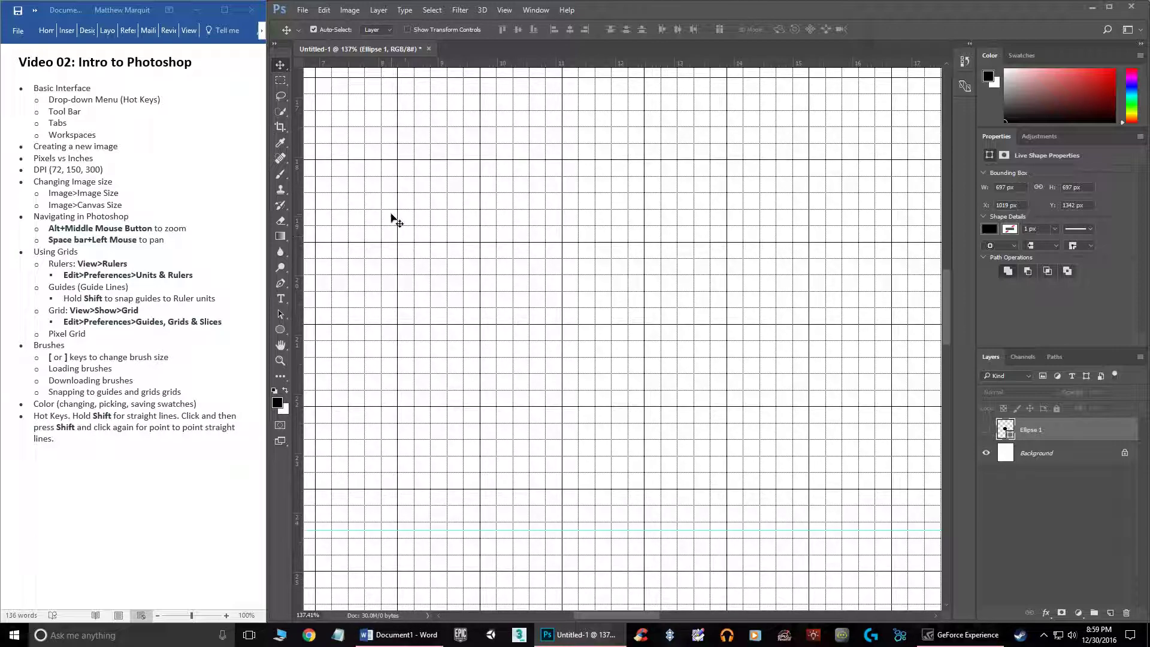
Select the Brush tool, add a new layer above Ellipse 1, and undo a test stroke
left_click(282, 179)
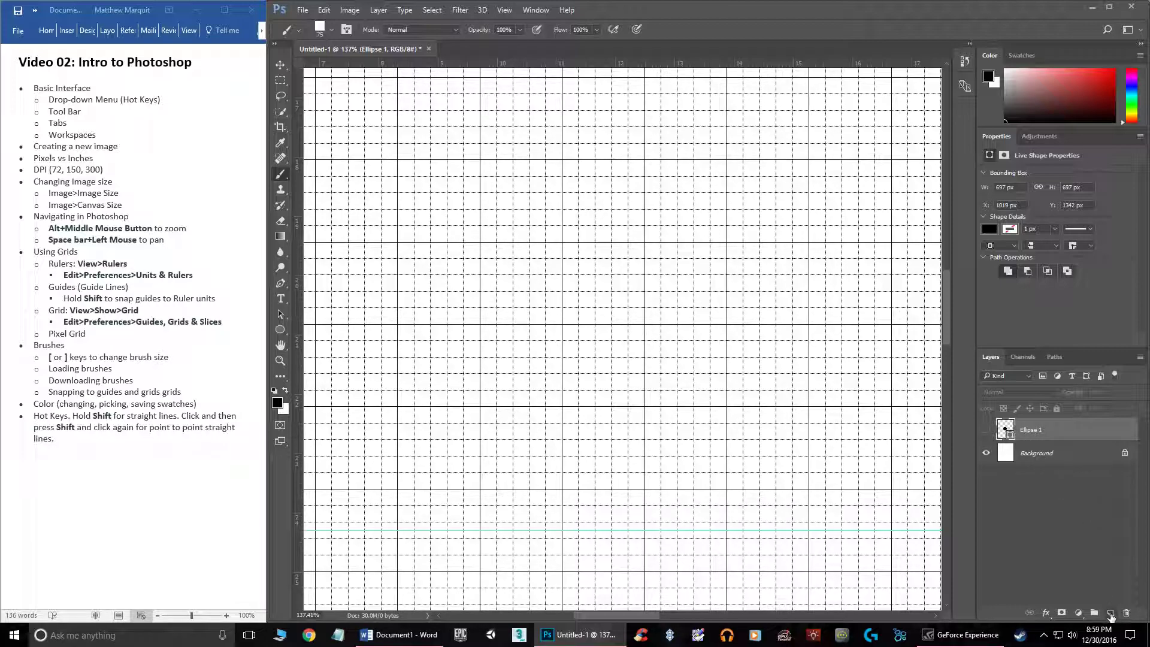
left_click(1110, 615)
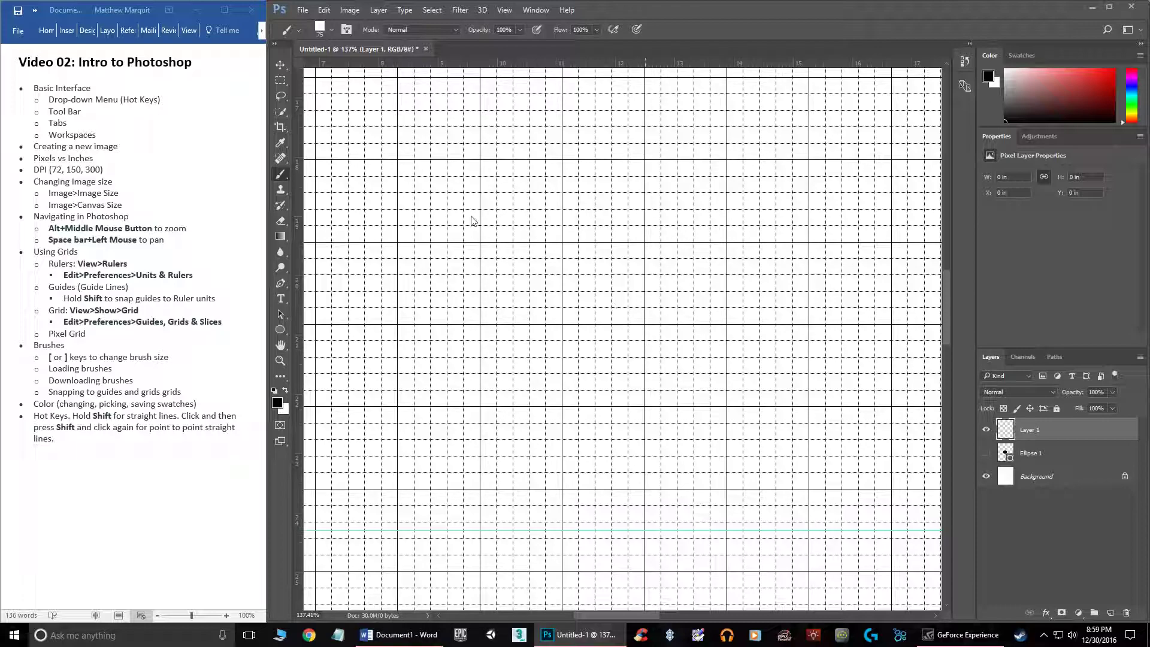
mouse_move(436, 266)
left_mouse_down()
mouse_move(417, 390)
mouse_move(806, 326)
left_mouse_up()
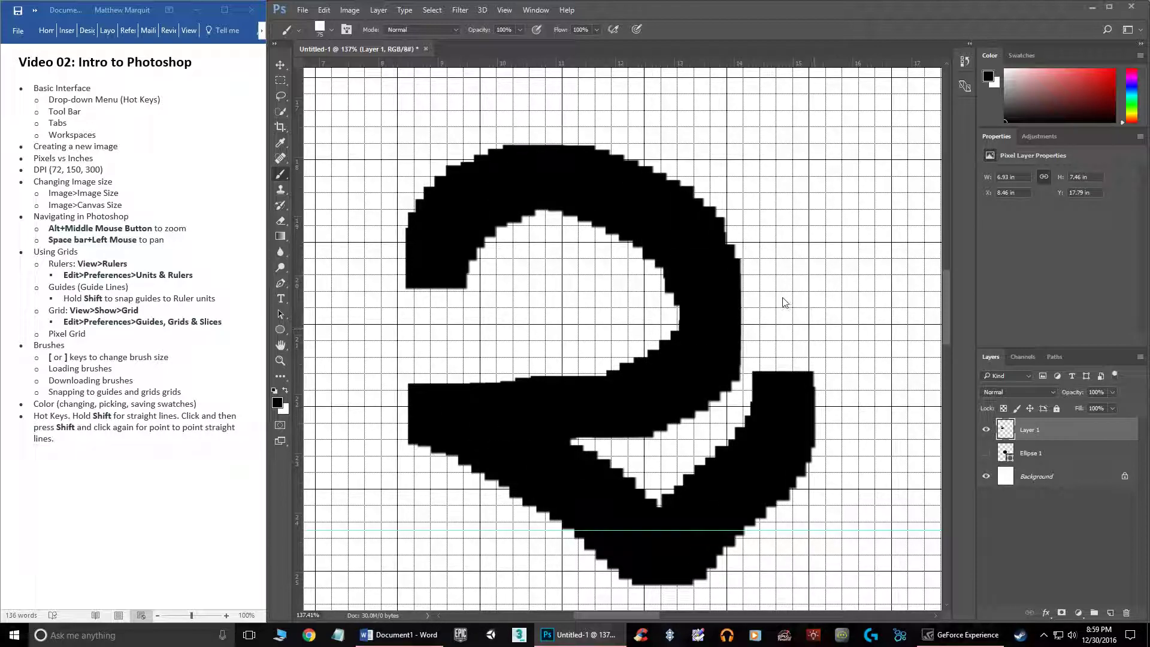
key("ctrl+z")
Choose a round hard brush preset and undo an S-shaped test stroke
left_click(334, 30)
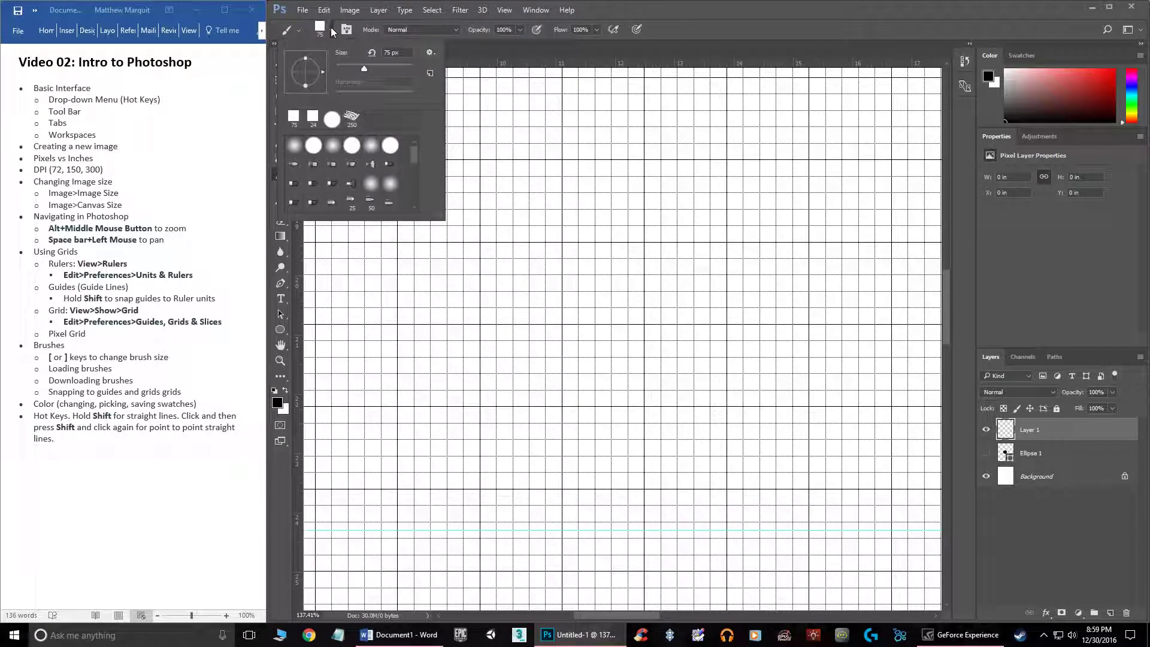
left_click(351, 148)
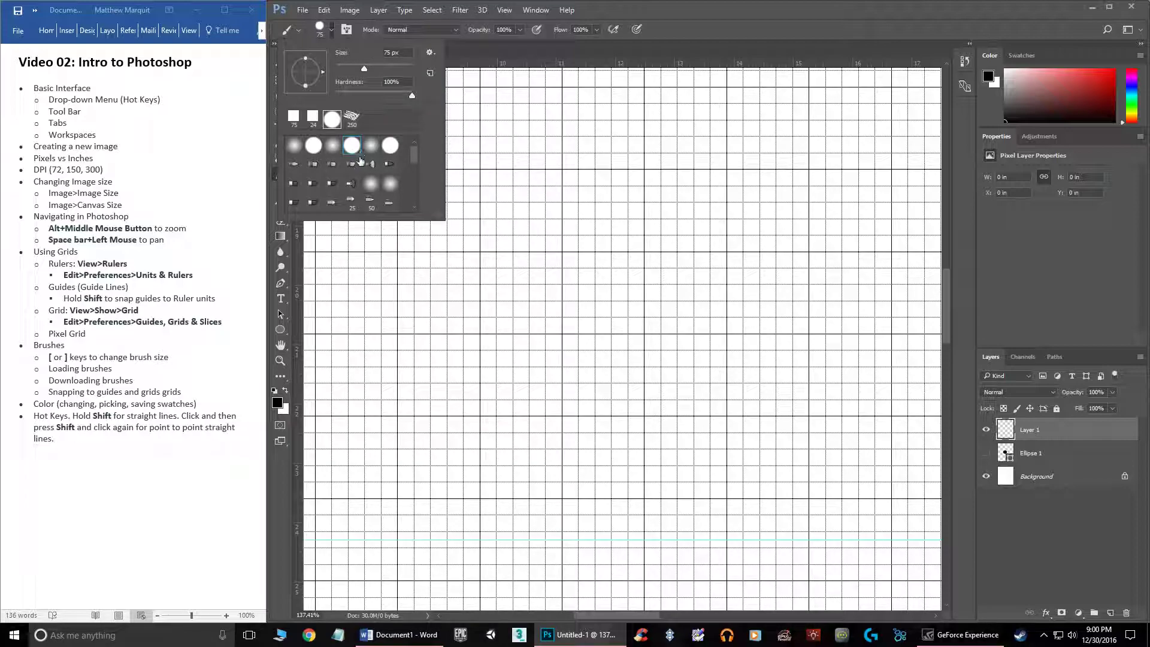
double_click(356, 150)
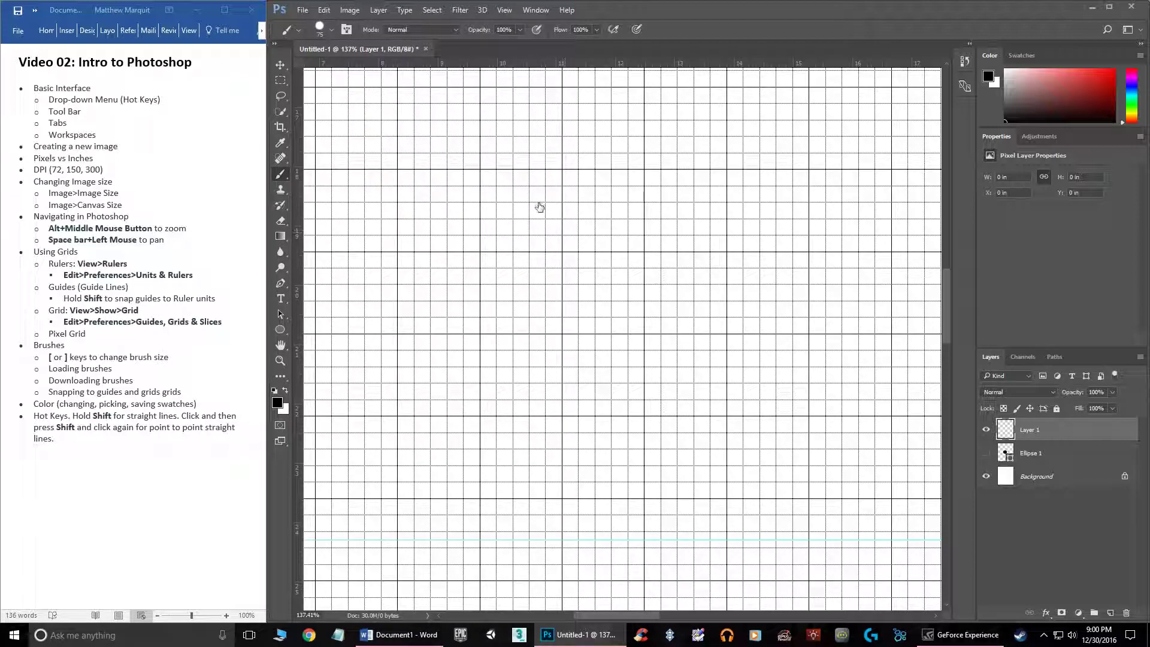
mouse_move(480, 223)
left_mouse_down()
mouse_move(517, 195)
mouse_move(689, 458)
mouse_move(772, 433)
left_mouse_up()
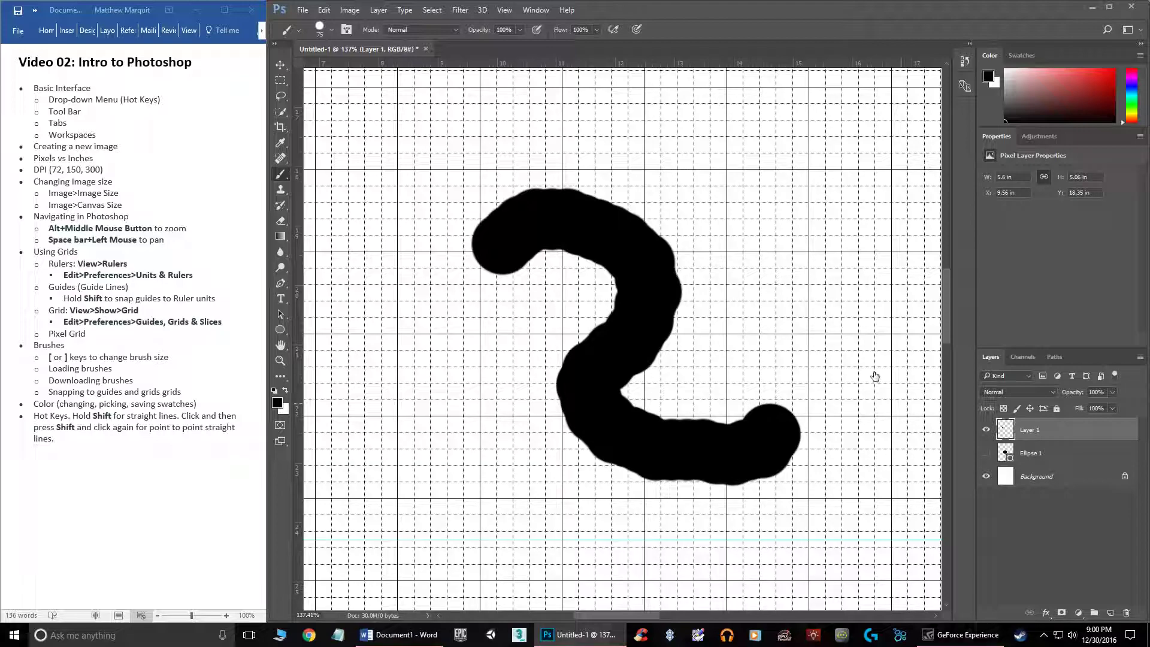
key("ctrl+z")
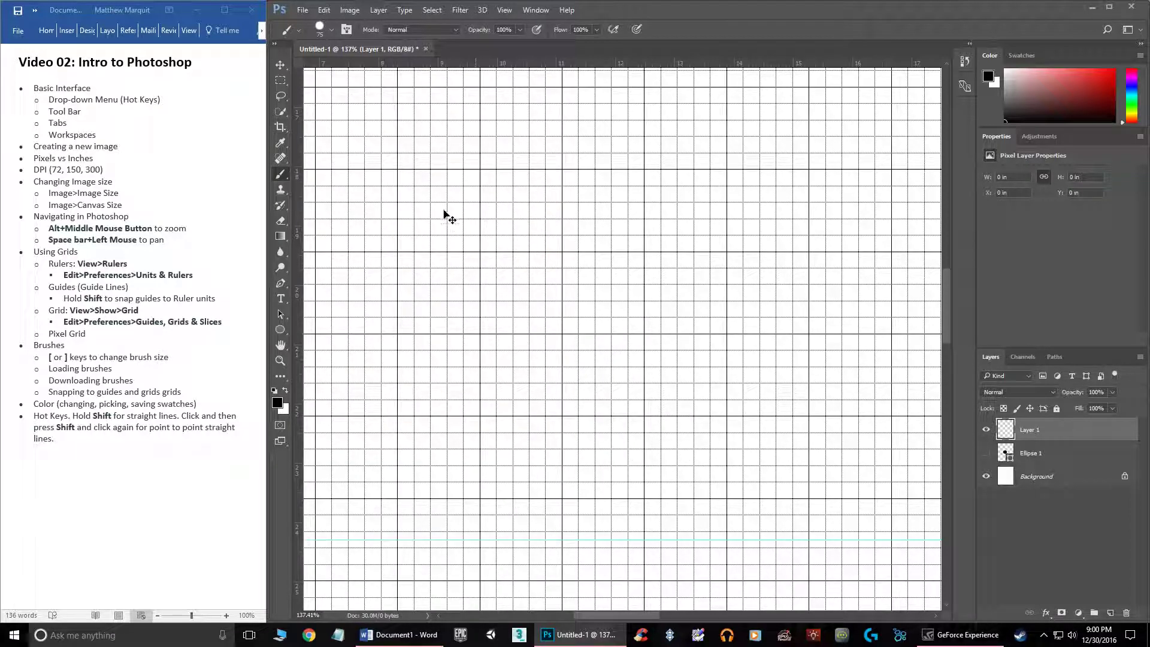
Shrink the brush with [ and paint a thin black vertical line down the grid
key("bracketleft")
key("bracketleft")
key("bracketleft")
key("bracketleft")
key("bracketleft")
key("bracketleft")
key("bracketleft")
left_click_drag(479, 169, 487, 308)
scroll(506, 311, "up", 5)
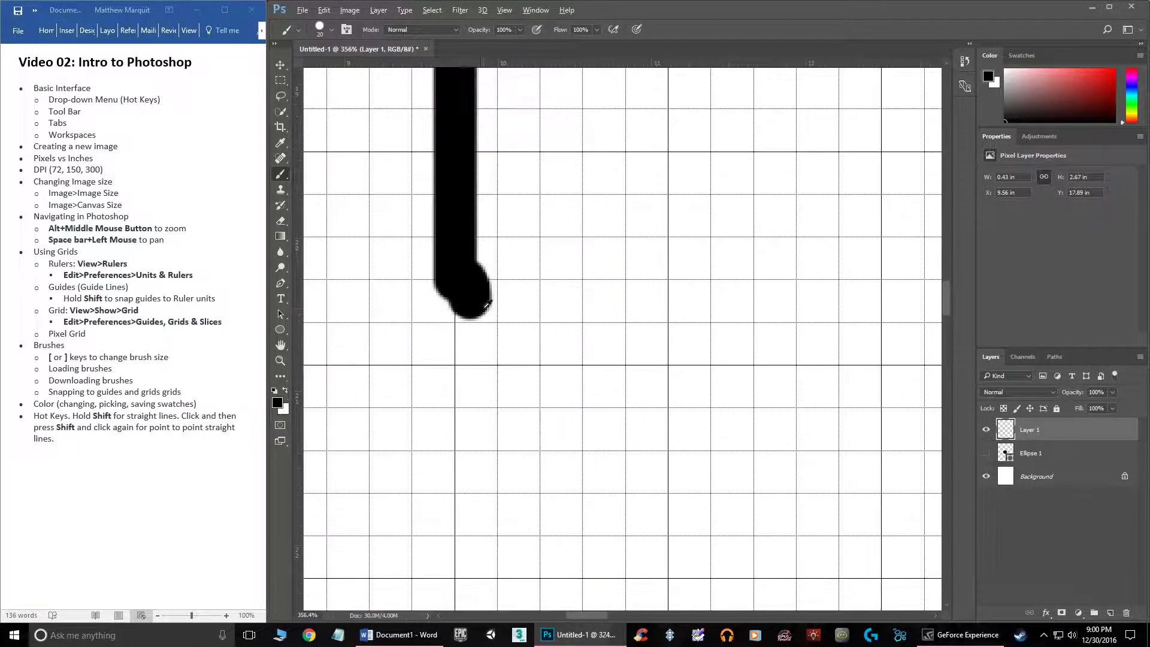
scroll(533, 302, "down", 4)
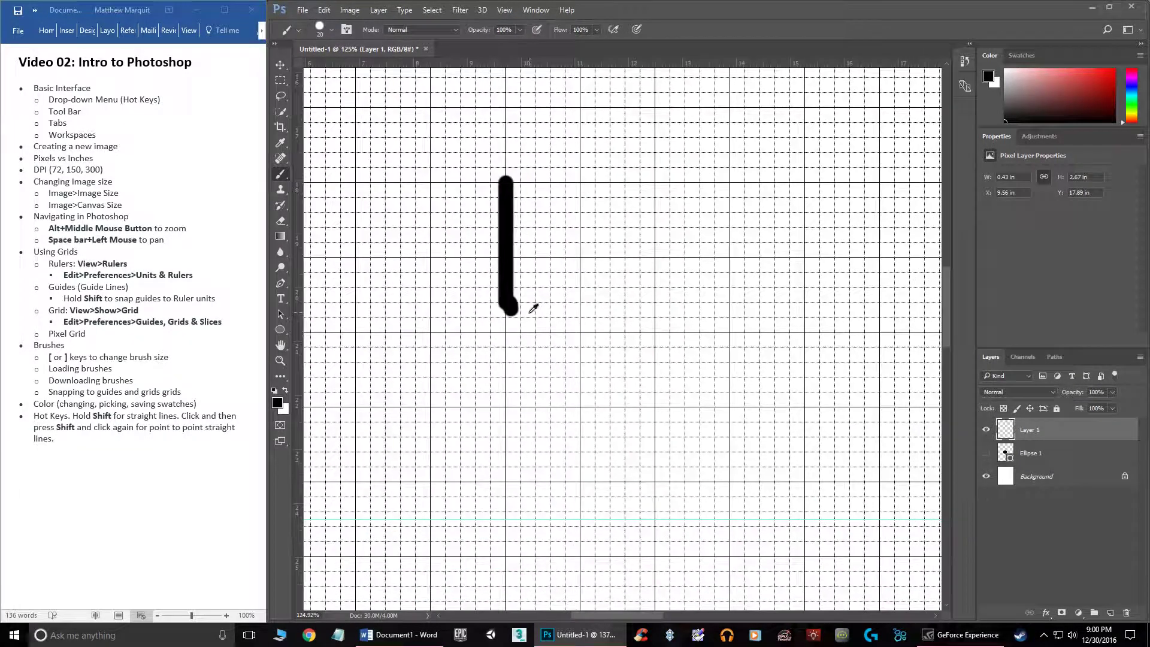
Draw a dot and a closed shape of straight segments, then undo everything with Ctrl+Alt+Z
left_click(506, 333)
left_click(804, 333, "shift")
left_click(620, 437, "shift")
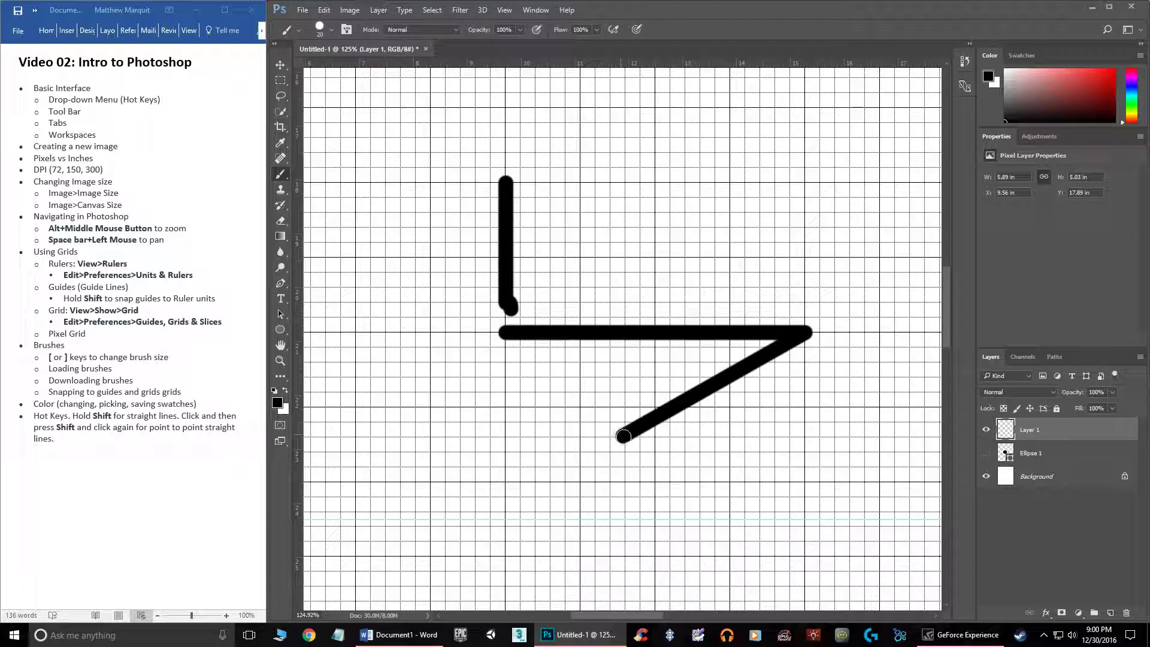
left_click(766, 490, "shift")
left_click(871, 377, "shift")
left_click(880, 242, "shift")
left_click(723, 242, "shift")
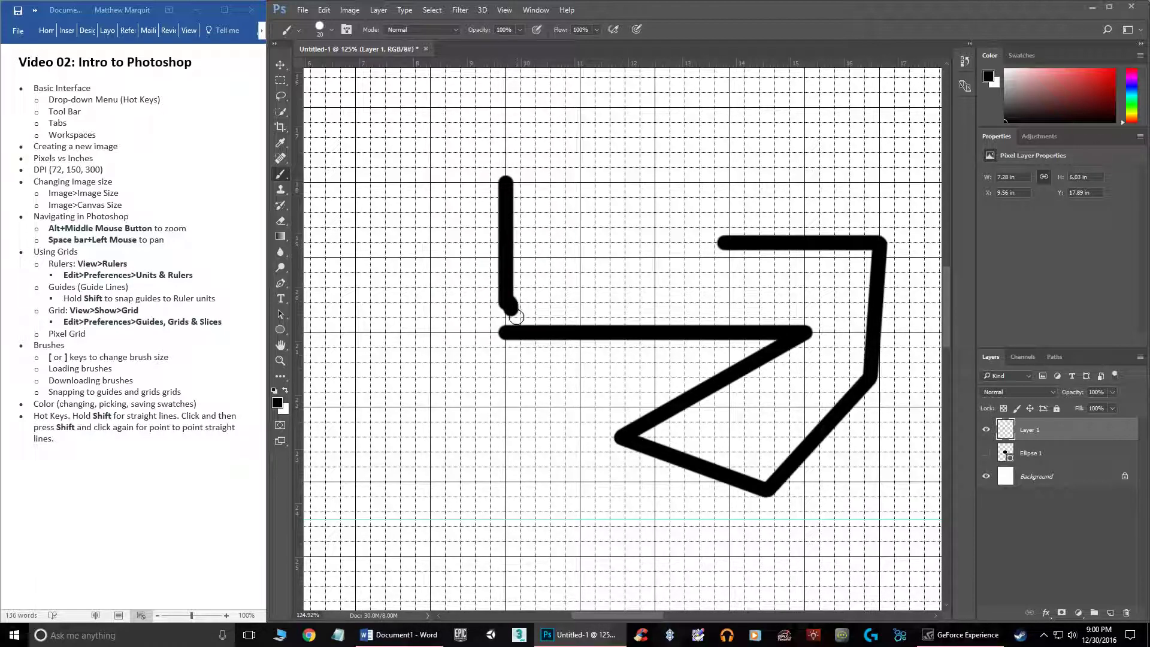
left_click(507, 333, "shift")
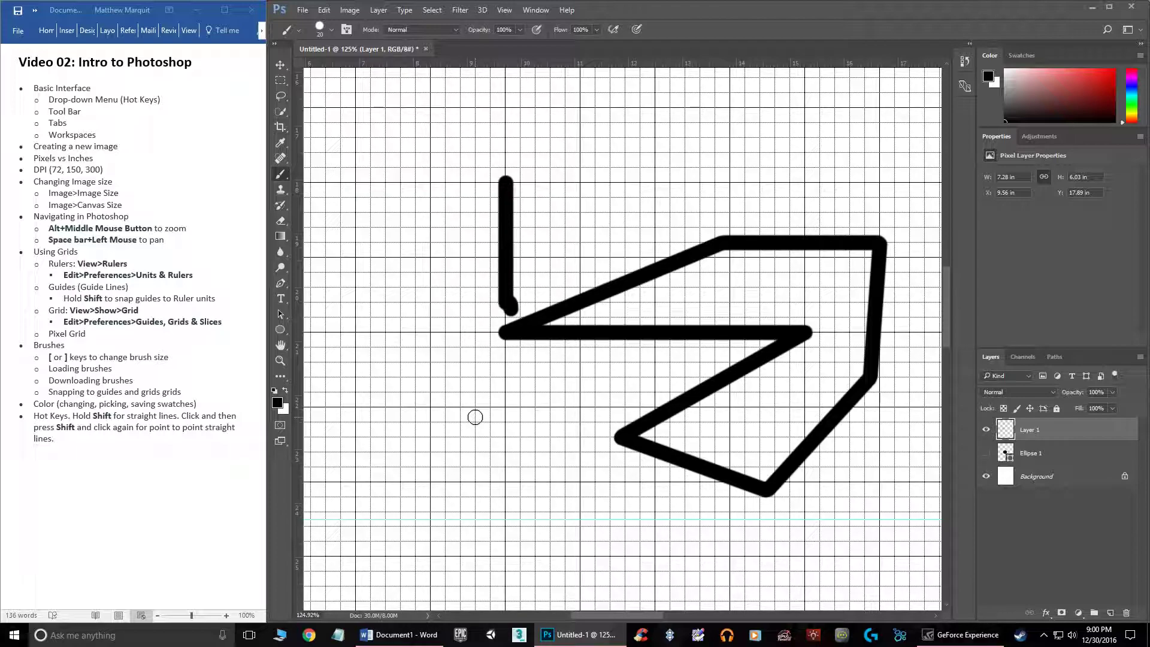
key("ctrl+alt+z")
key("ctrl+alt+z")
key("ctrl+alt+z")
key("ctrl+alt+z")
key("ctrl+alt+z")
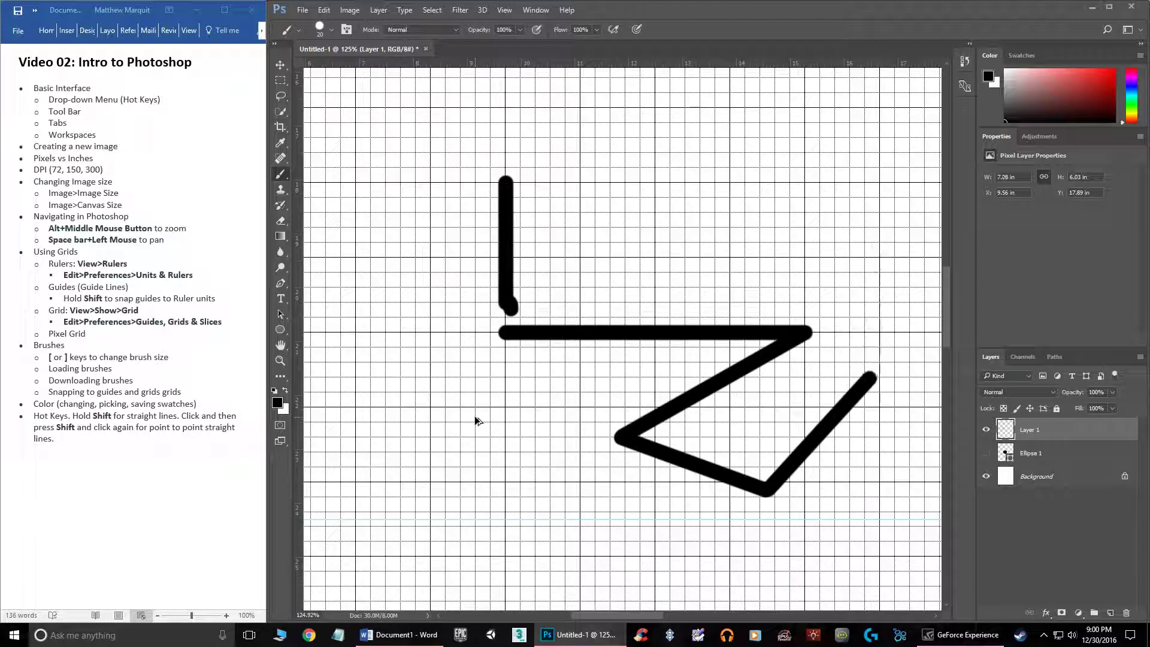
key("ctrl+alt+z")
key("ctrl+alt+z")
key("ctrl+alt+z")
key("ctrl+alt+z")
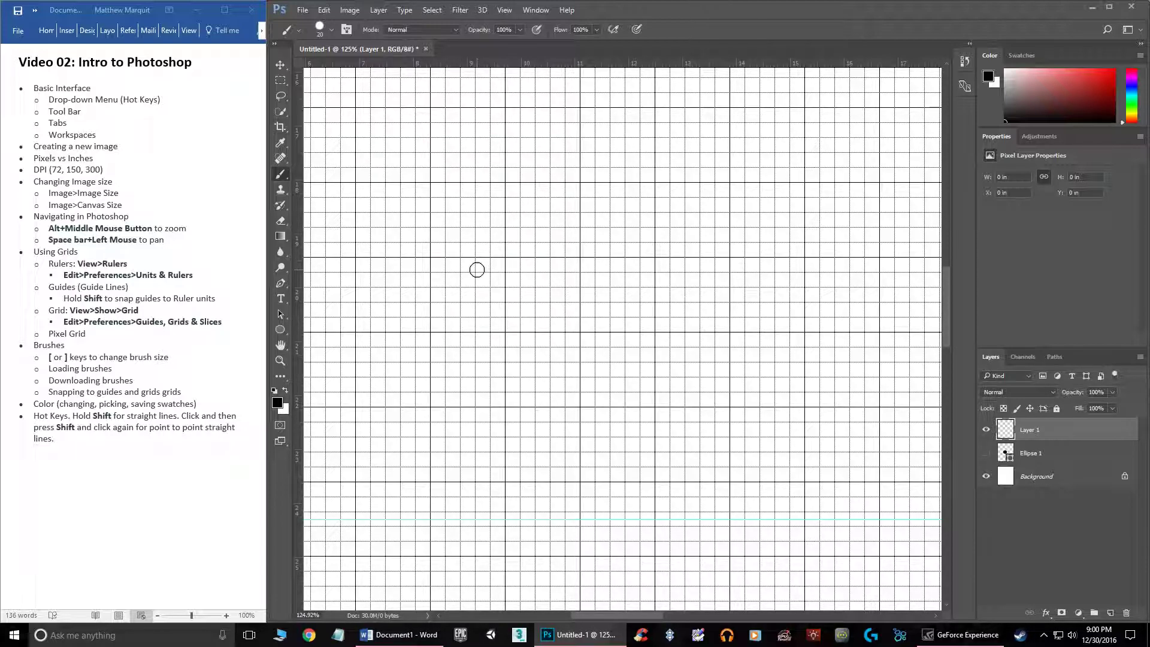
key("bracketright")
key("bracketright")
key("bracketright")
key("bracketleft")
key("bracketleft")
left_click(332, 33)
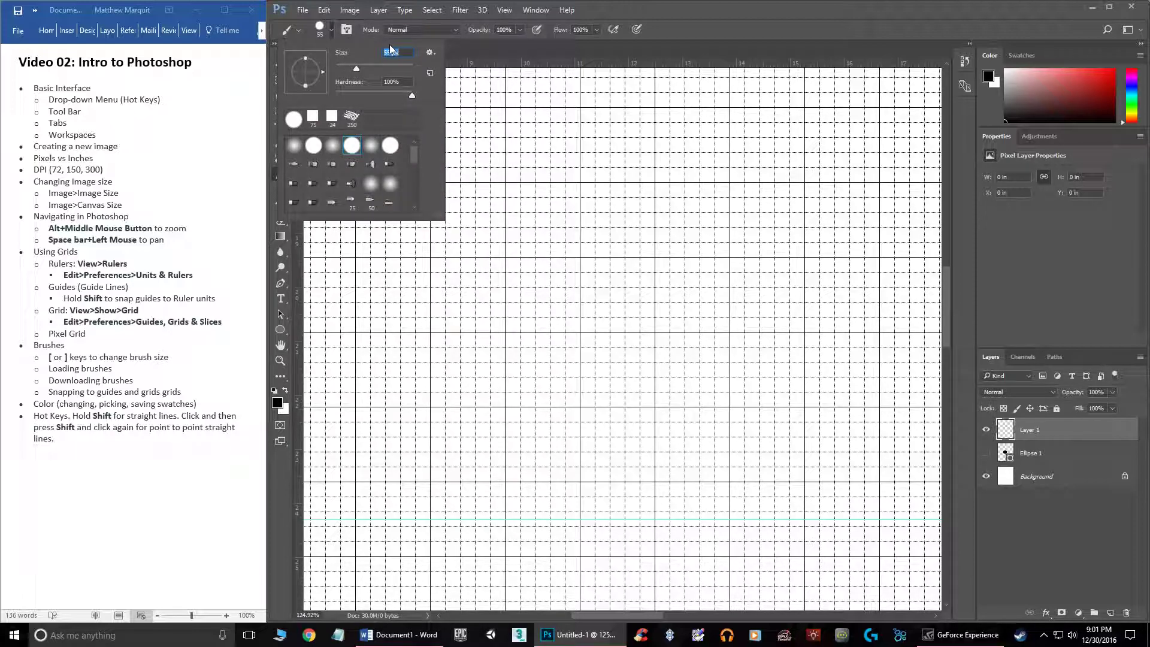
key("Return")
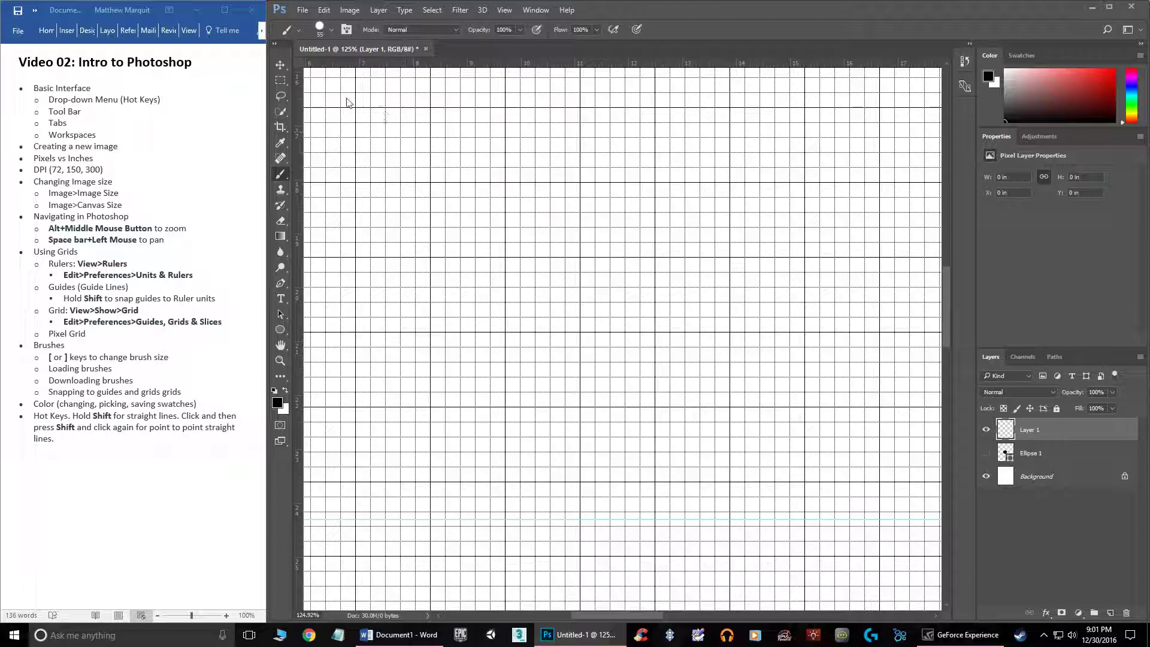
left_click(333, 27)
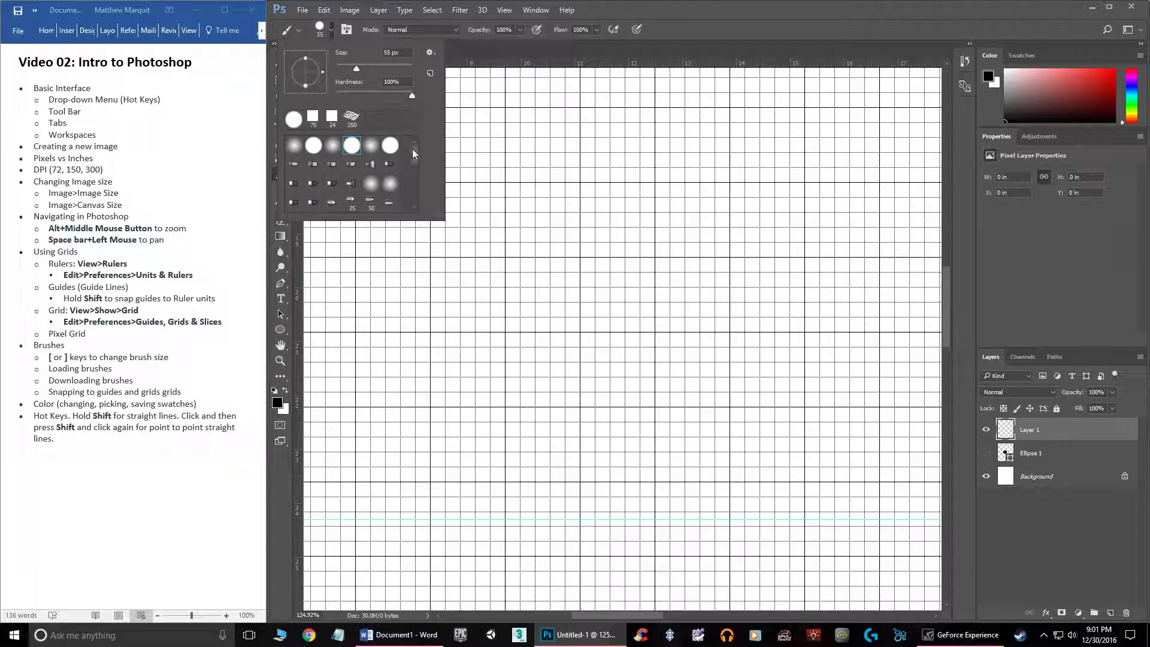
left_click(430, 53)
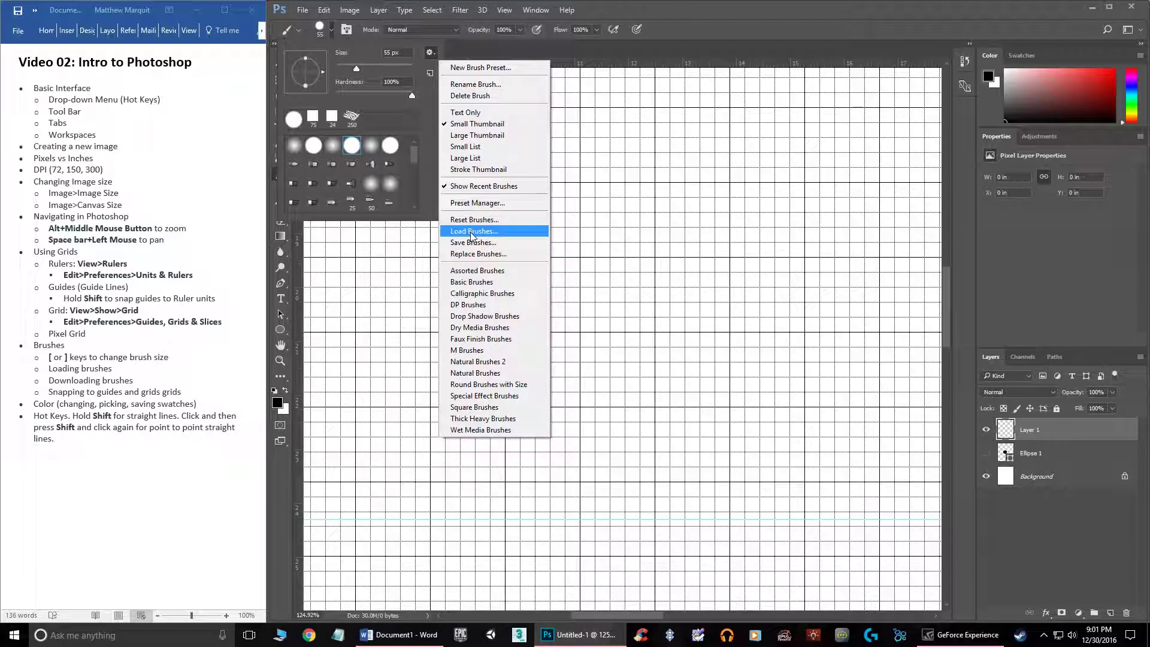
left_click(471, 408)
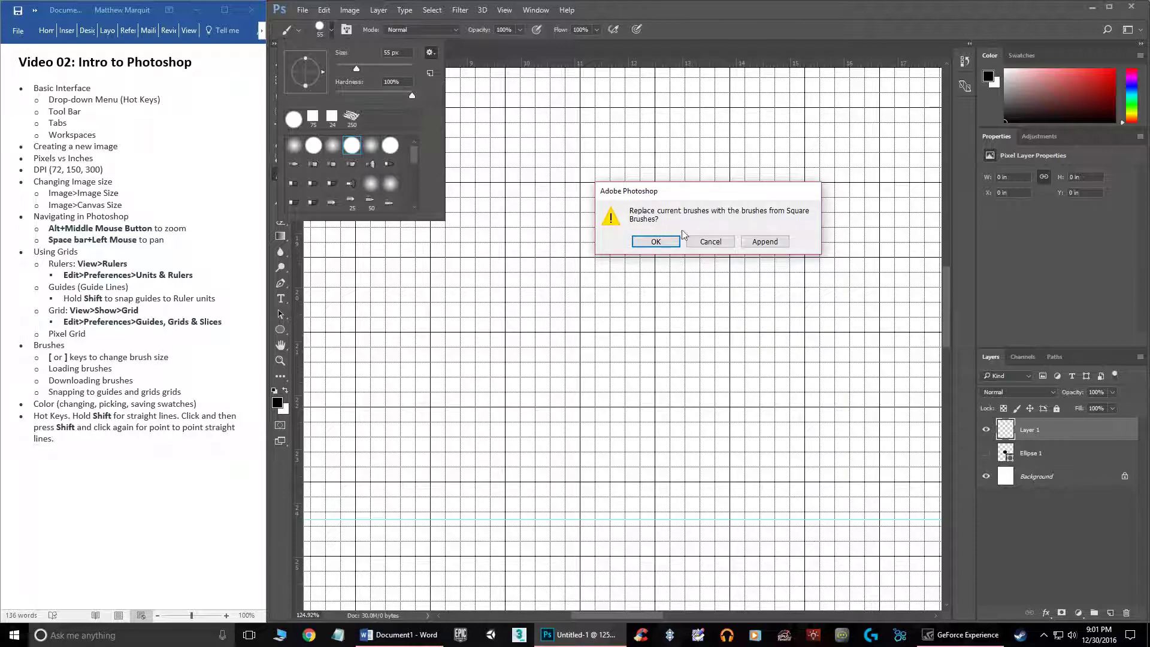
left_click(765, 241)
left_click_drag(415, 154, 423, 205)
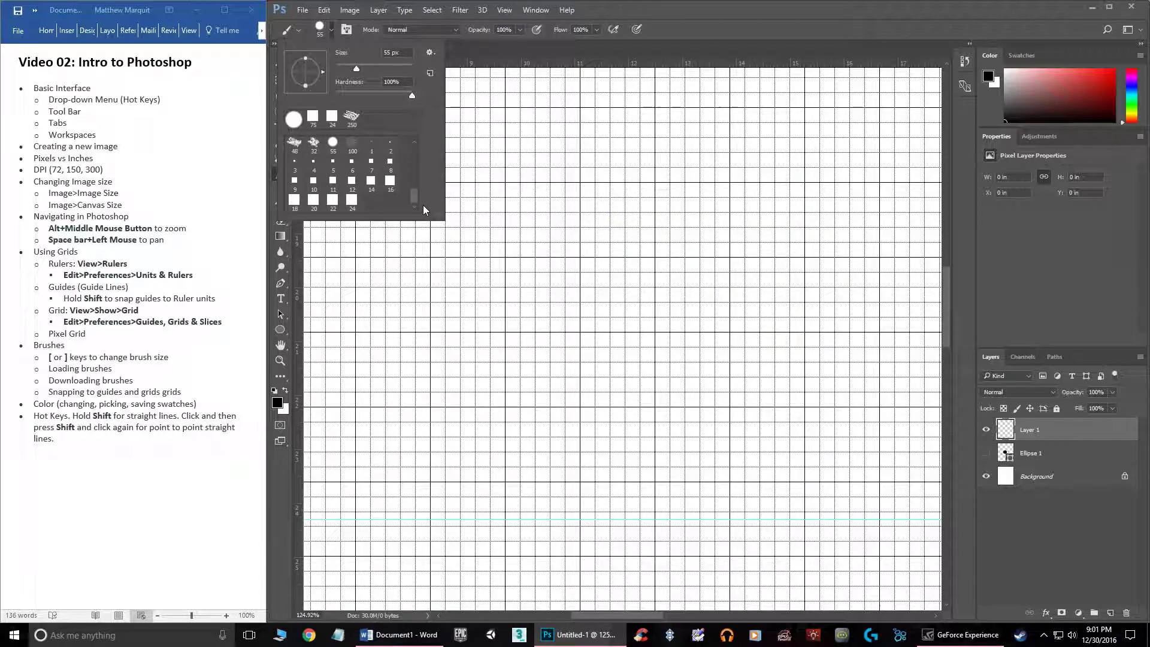
double_click(351, 199)
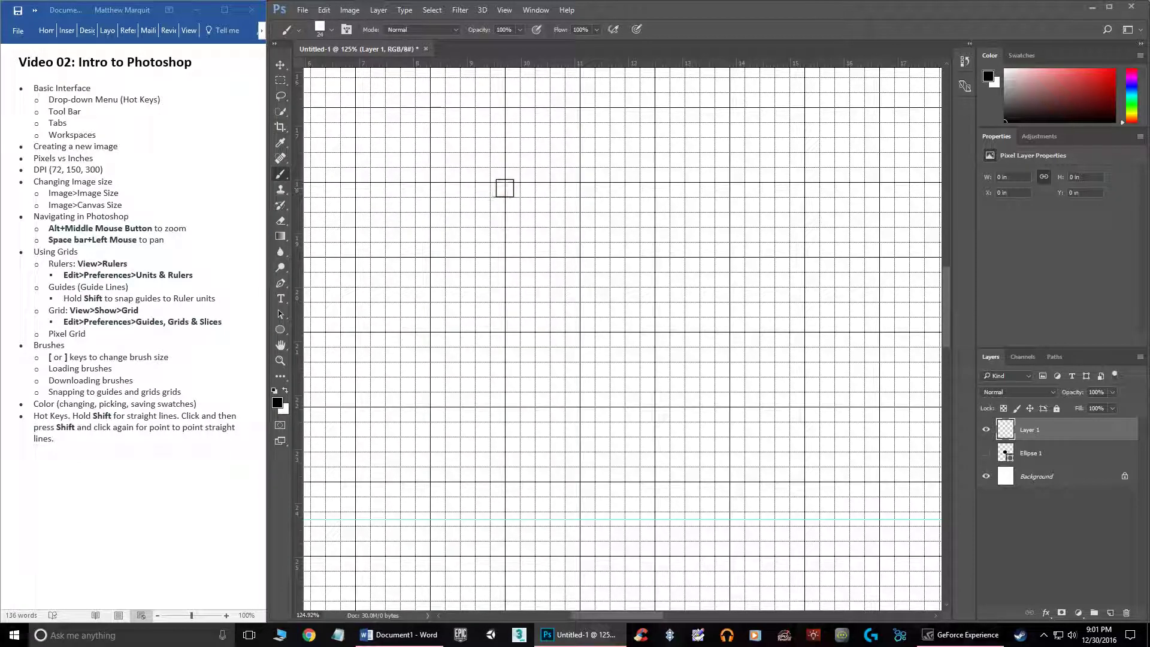
Paint the rectangle's top, right, bottom and left edges as straight square-brush strokes
left_click(512, 189)
left_click(652, 189, "shift")
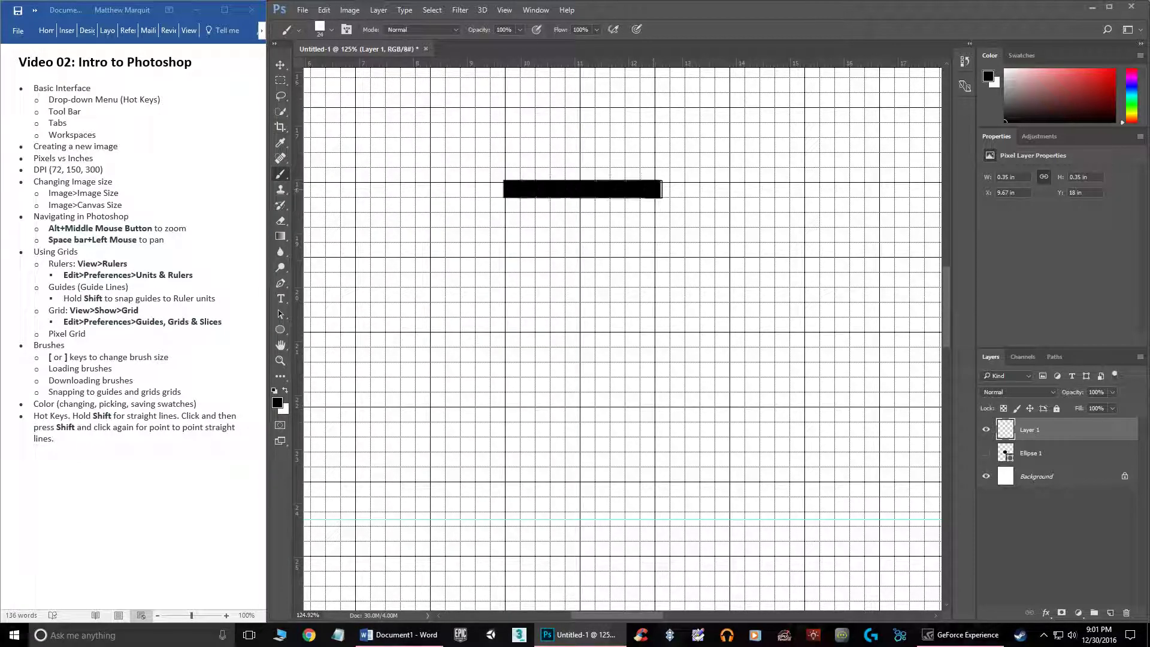
left_click(653, 259, "shift")
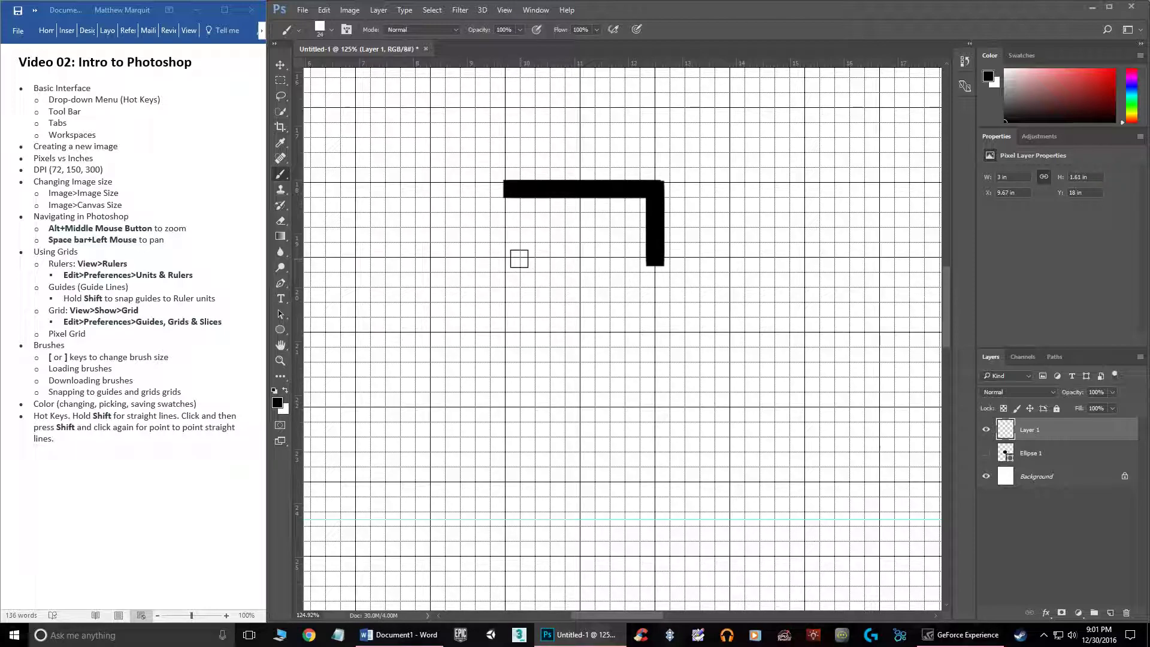
left_click(507, 258, "shift")
left_click(505, 190, "shift")
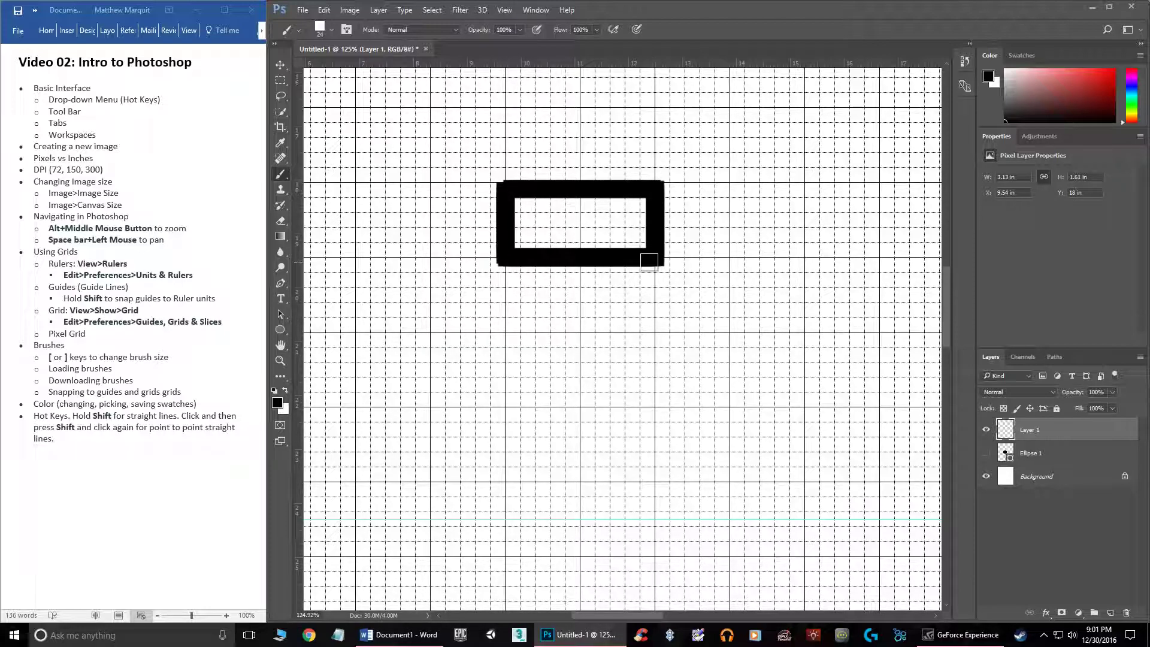
Zoom in and patch the frame's top-left and bottom-left corners
scroll(510, 159, "up", 3)
scroll(510, 159, "up", 2)
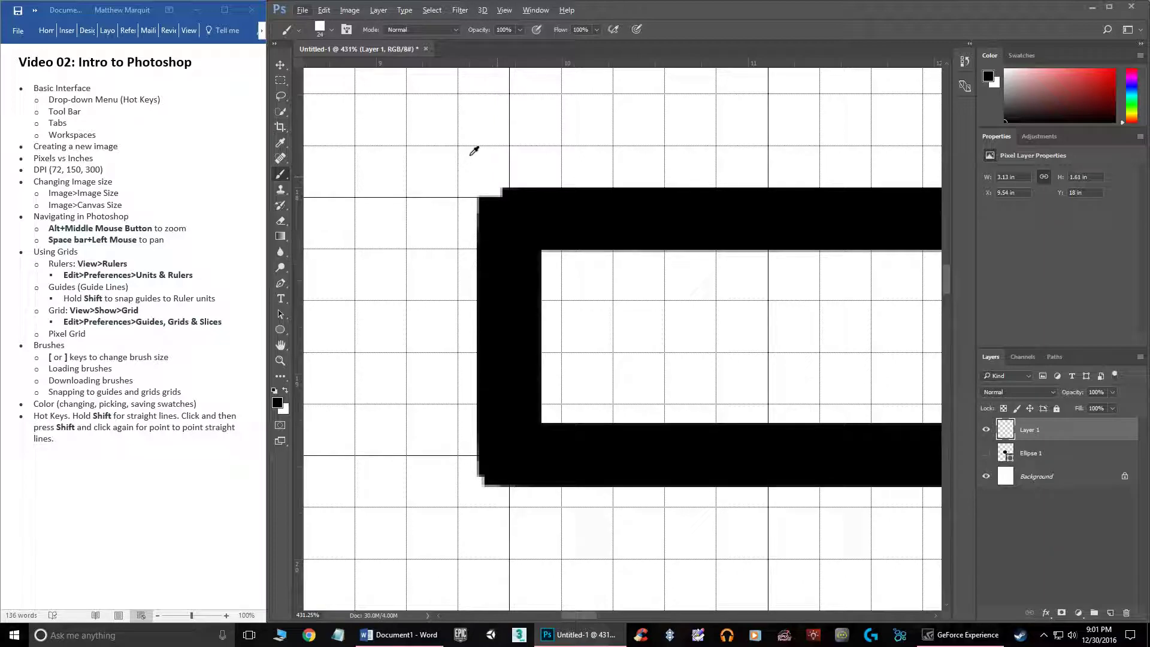
left_click(484, 192)
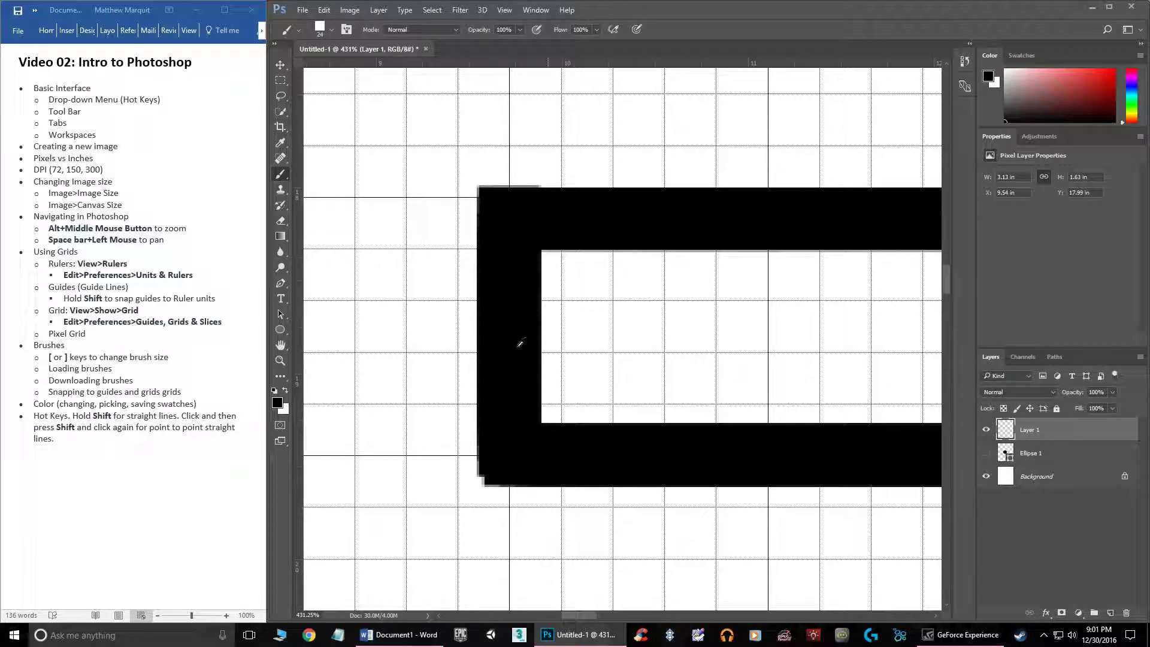
left_click(483, 429)
scroll(565, 311, "down", 3)
scroll(565, 311, "up", 1)
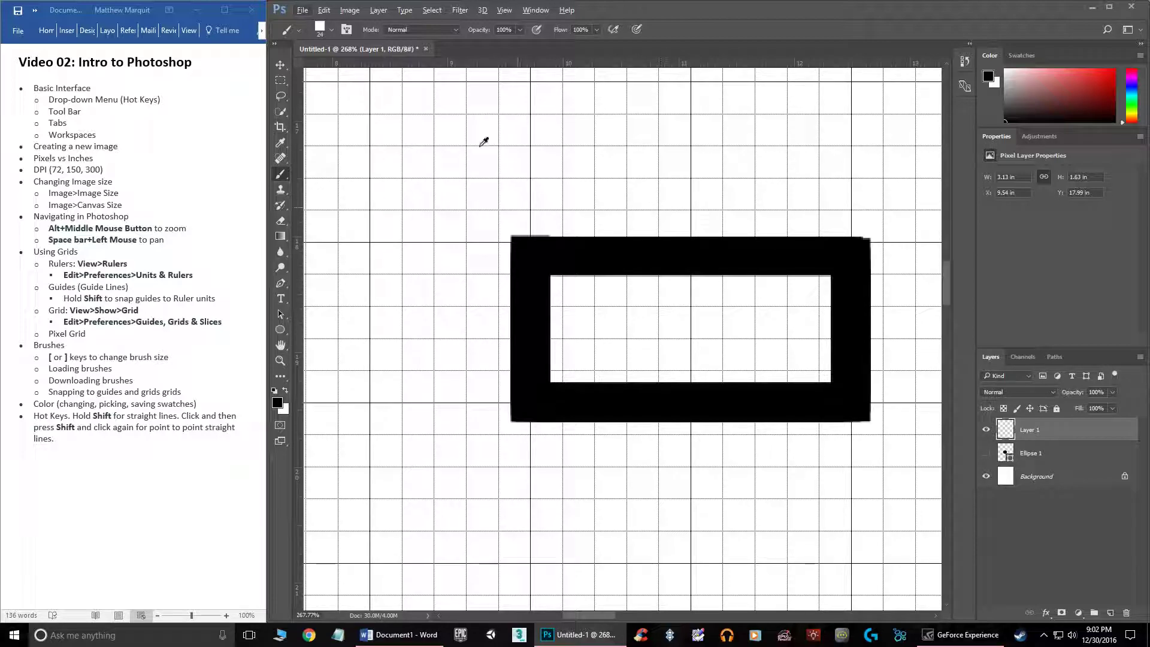
left_click(285, 81)
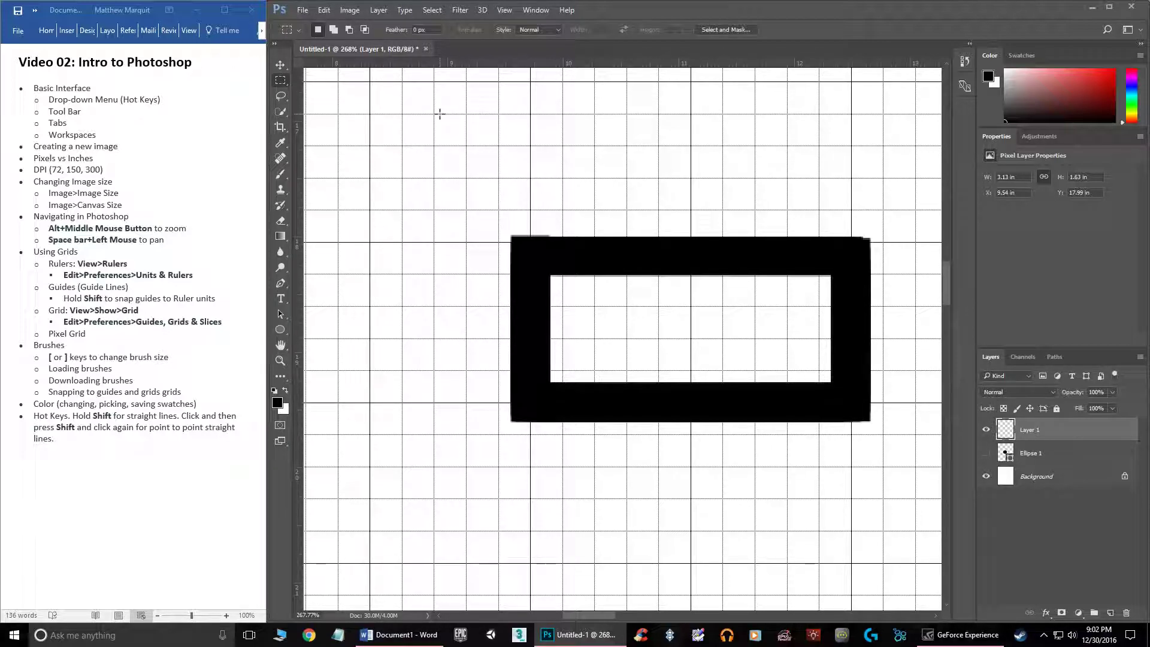
Delete thin strips along the frame's top and bottom edges, then deselect
left_click_drag(452, 203, 908, 243)
key("Delete")
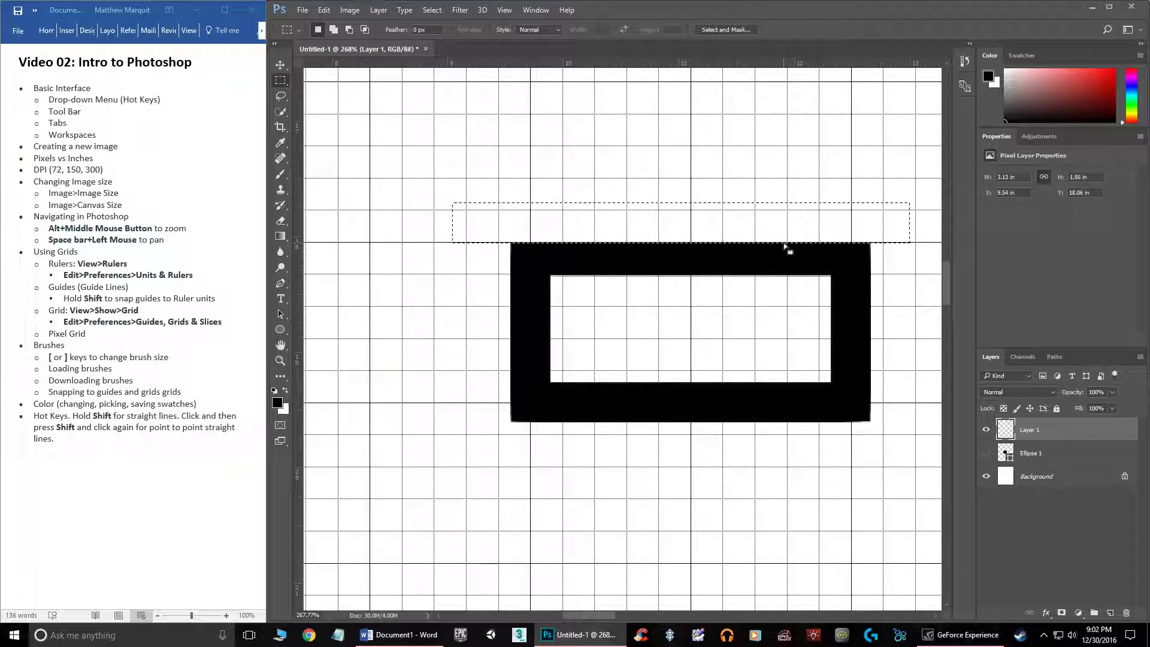
left_click_drag(901, 480, 444, 403)
key("Delete")
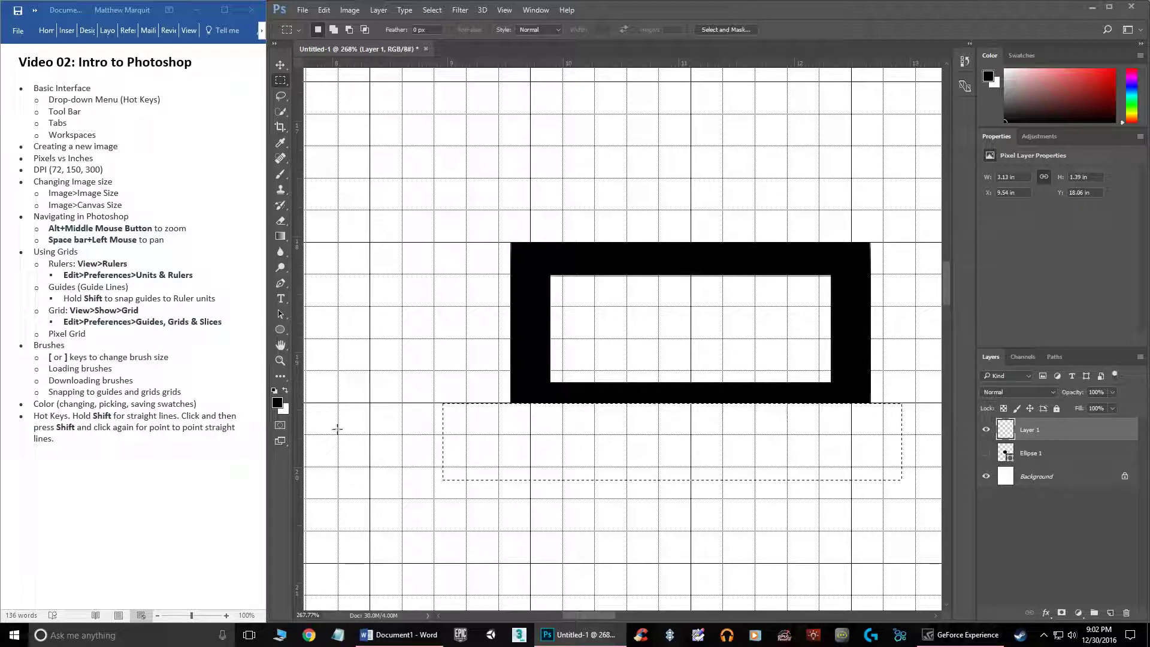
left_click(393, 370)
Set the foreground colour to teal, hex 2de2cb
left_click(278, 404)
left_click(545, 193)
left_click_drag(592, 191, 584, 249)
Accept teal as the foreground colour and paint two teal brush strokes left of the black frame
left_click(704, 163)
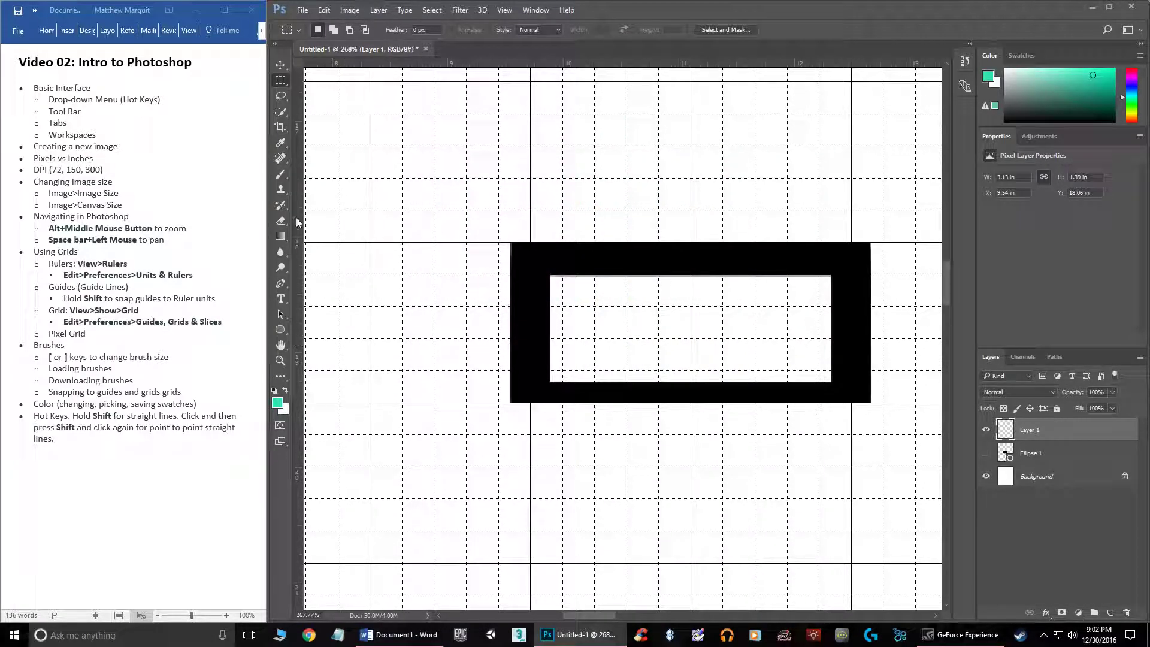
left_click(280, 174)
left_click_drag(408, 350, 392, 366)
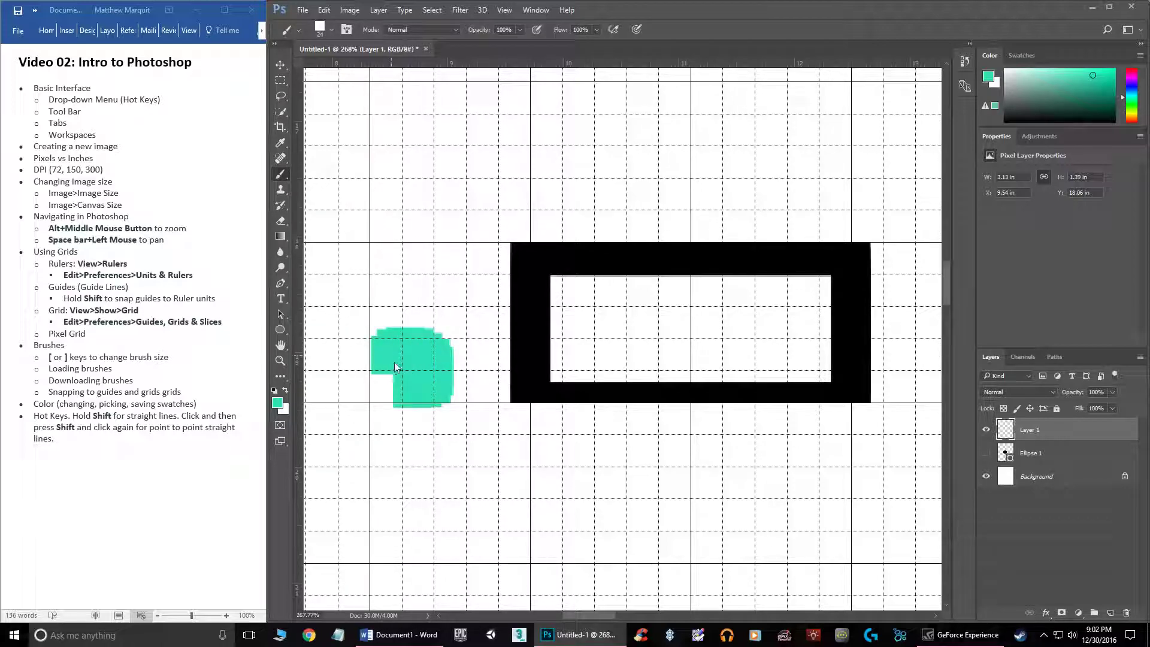
left_click_drag(447, 442, 415, 434)
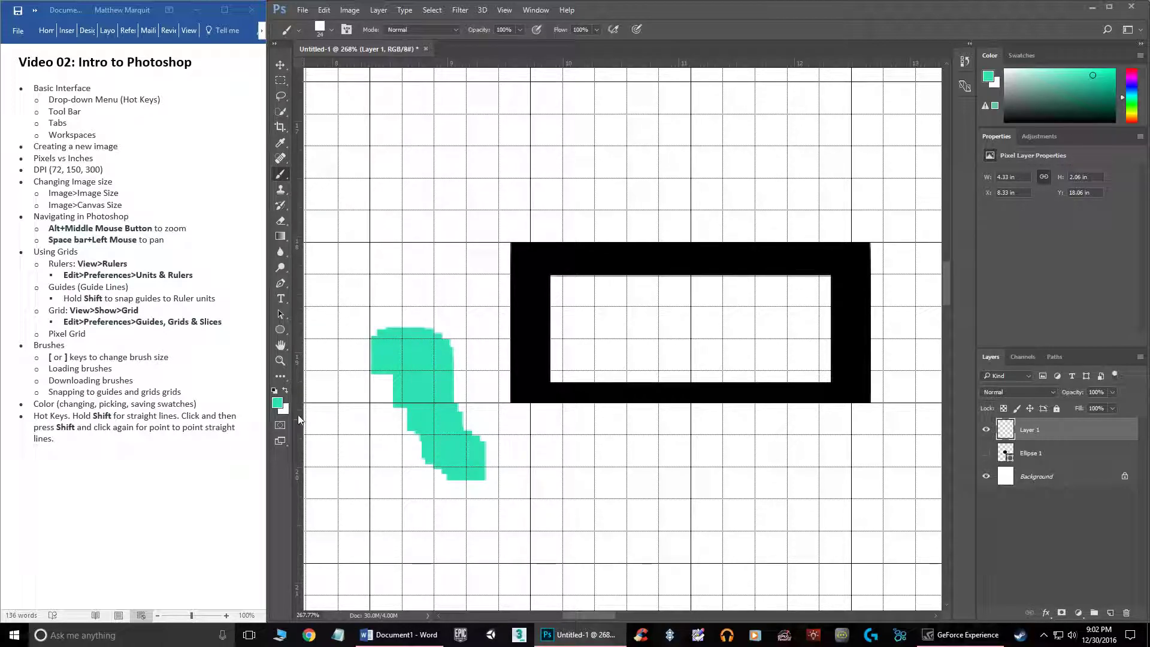
Make red the foreground colour and paint a wavy red stroke above the frame
left_click(285, 389)
left_click(286, 389)
left_click(285, 389)
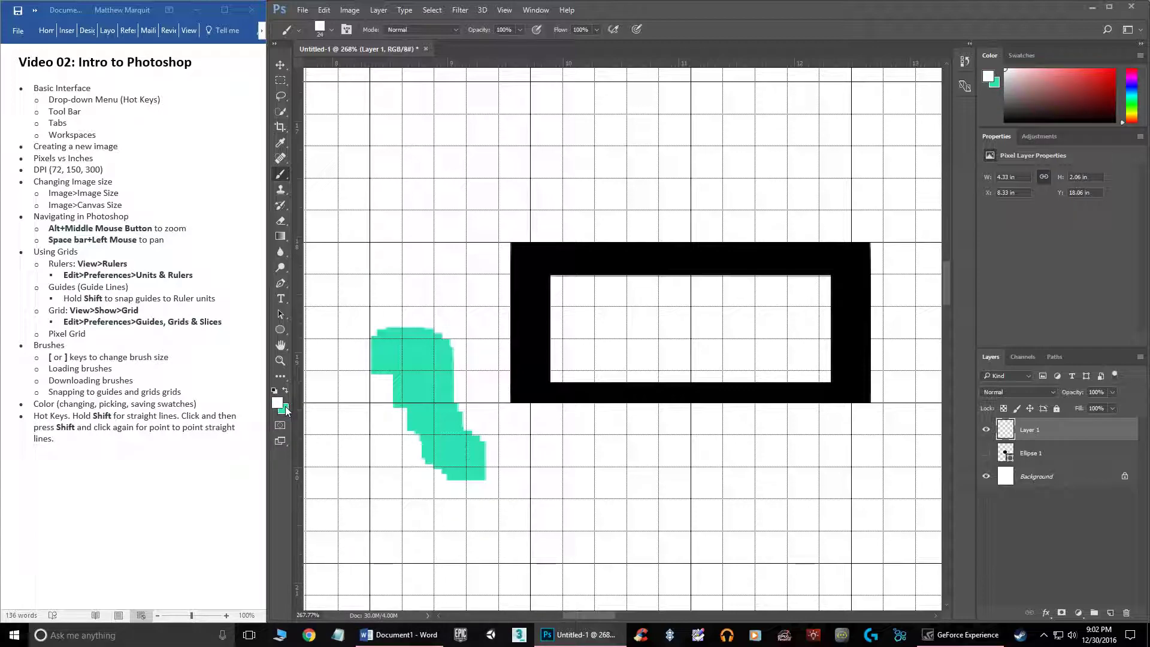
key("x")
key("x")
left_click(281, 405)
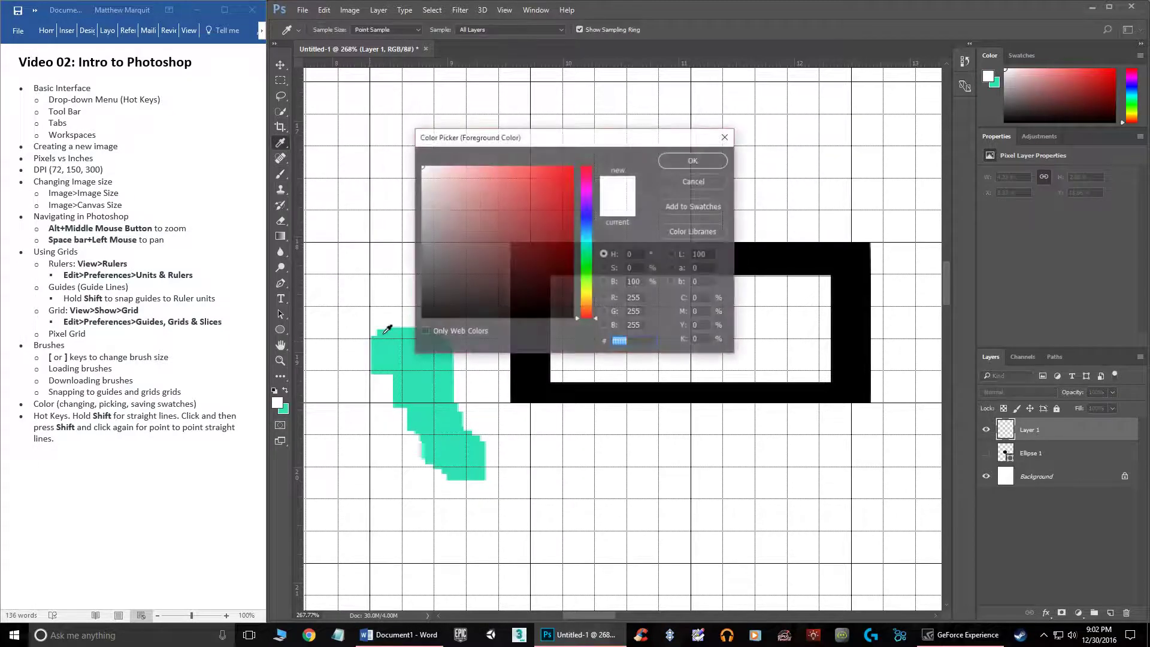
left_click(569, 163)
left_click(688, 159)
mouse_move(386, 239)
left_mouse_down()
mouse_move(407, 218)
mouse_move(644, 147)
mouse_move(853, 177)
left_mouse_up()
key("x")
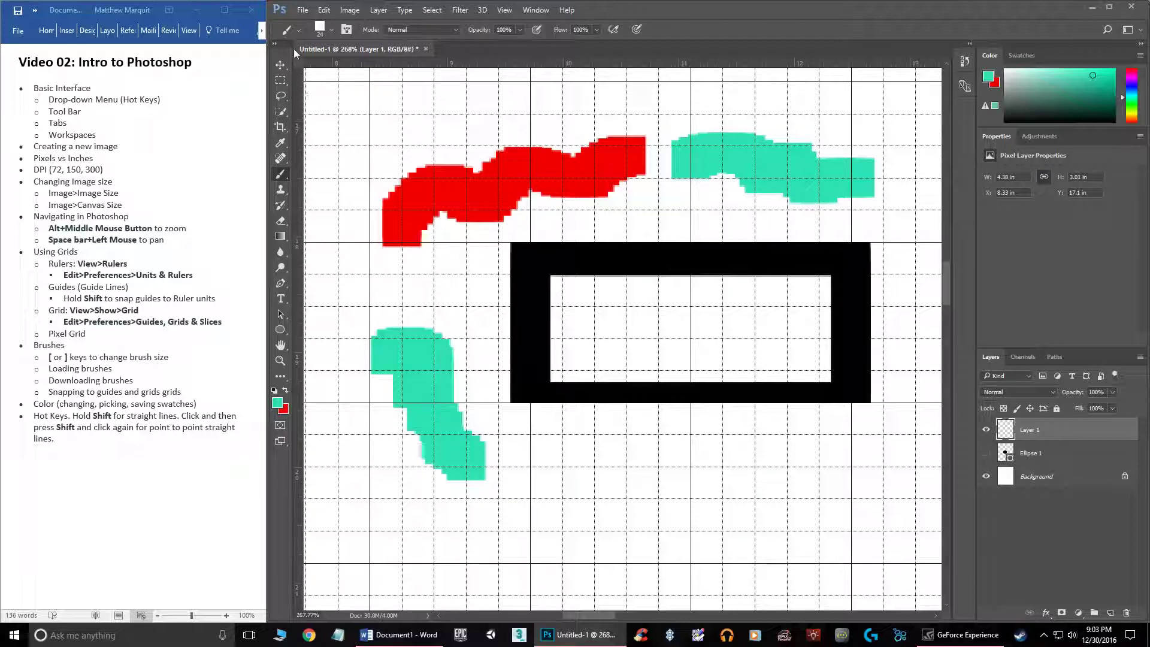
Show brush presets as Large Thumbnails and select the scattered 44 px brush
left_click(299, 31)
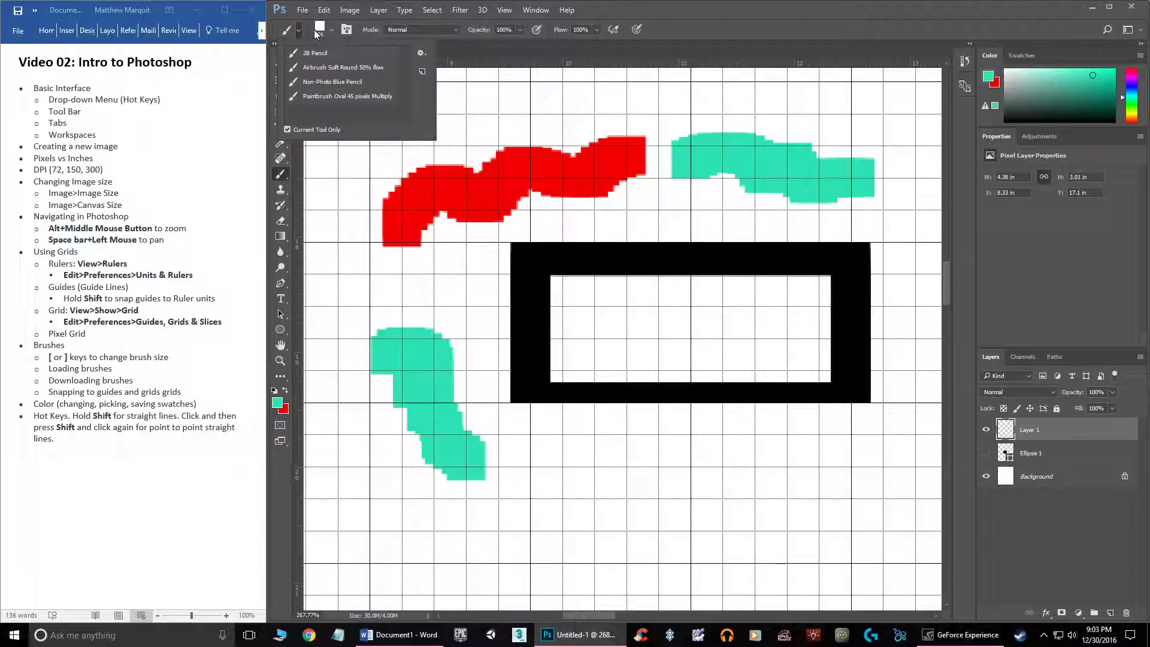
left_click(326, 28)
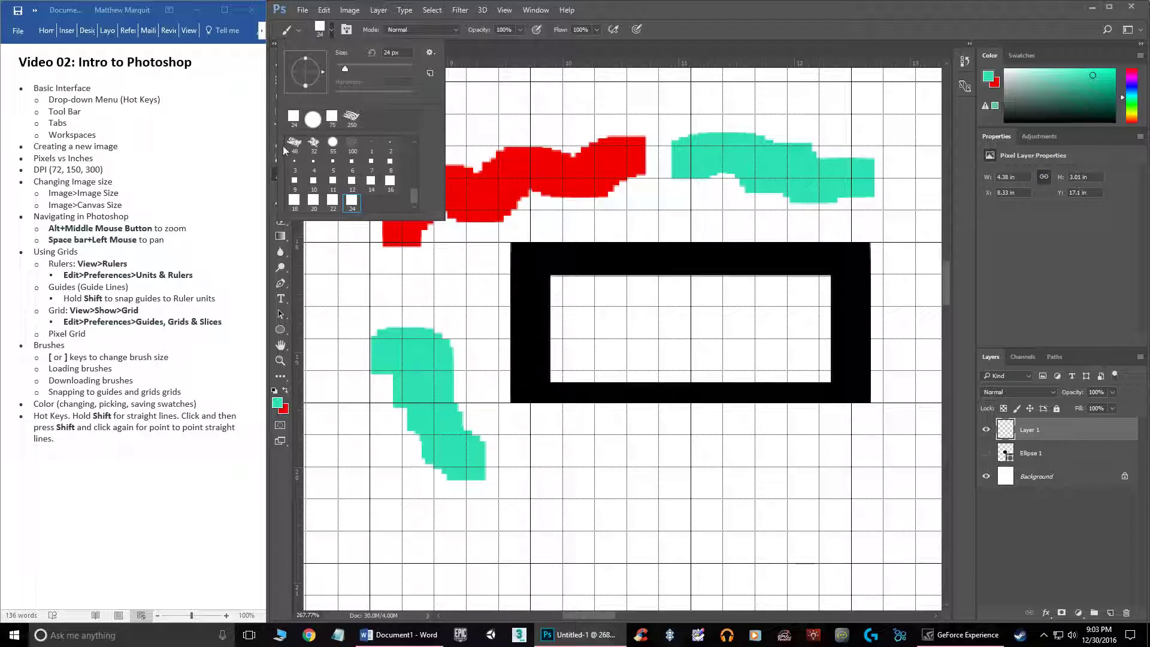
mouse_move(414, 191)
left_mouse_down()
mouse_move(415, 142)
mouse_move(415, 160)
left_mouse_up()
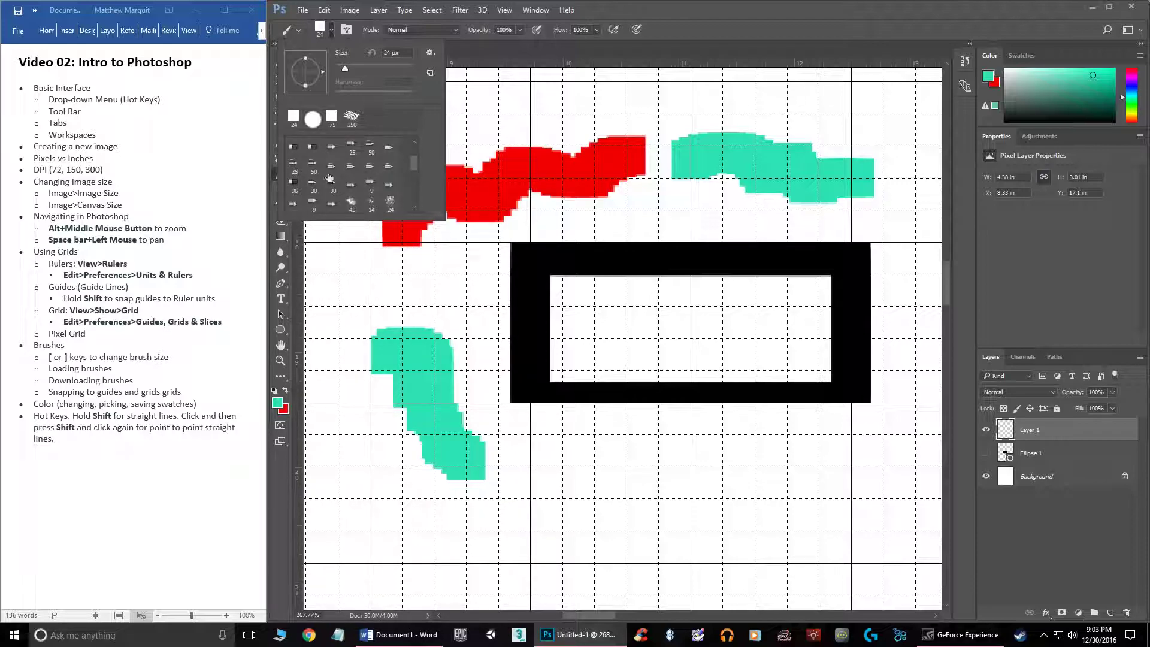
left_click(430, 53)
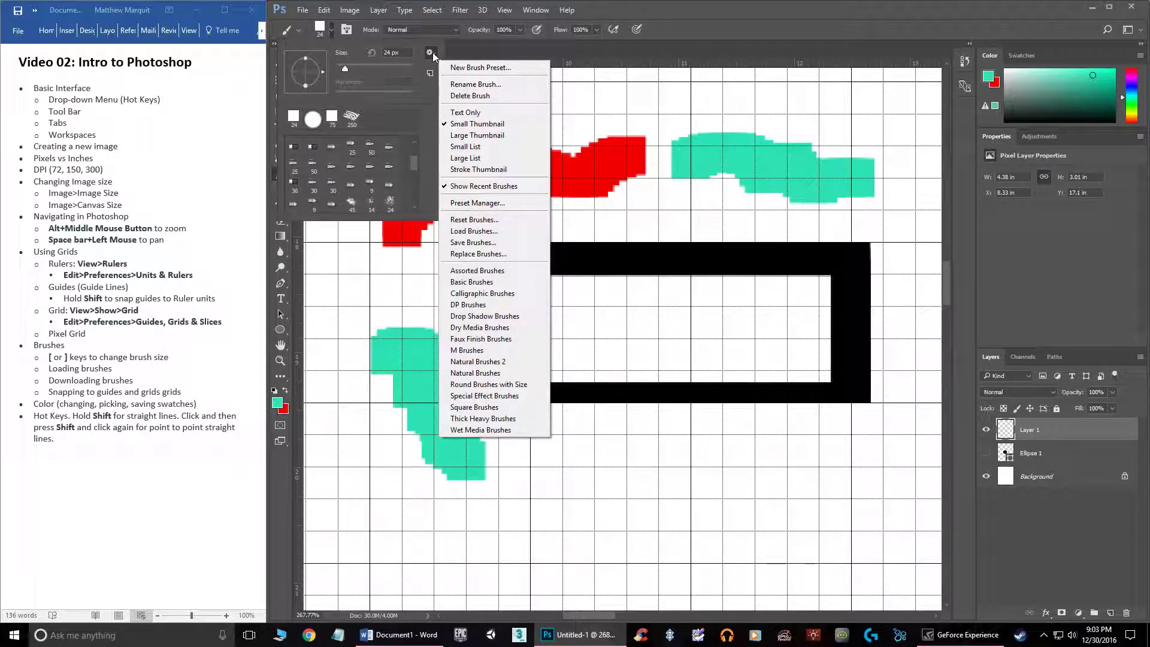
left_click(470, 135)
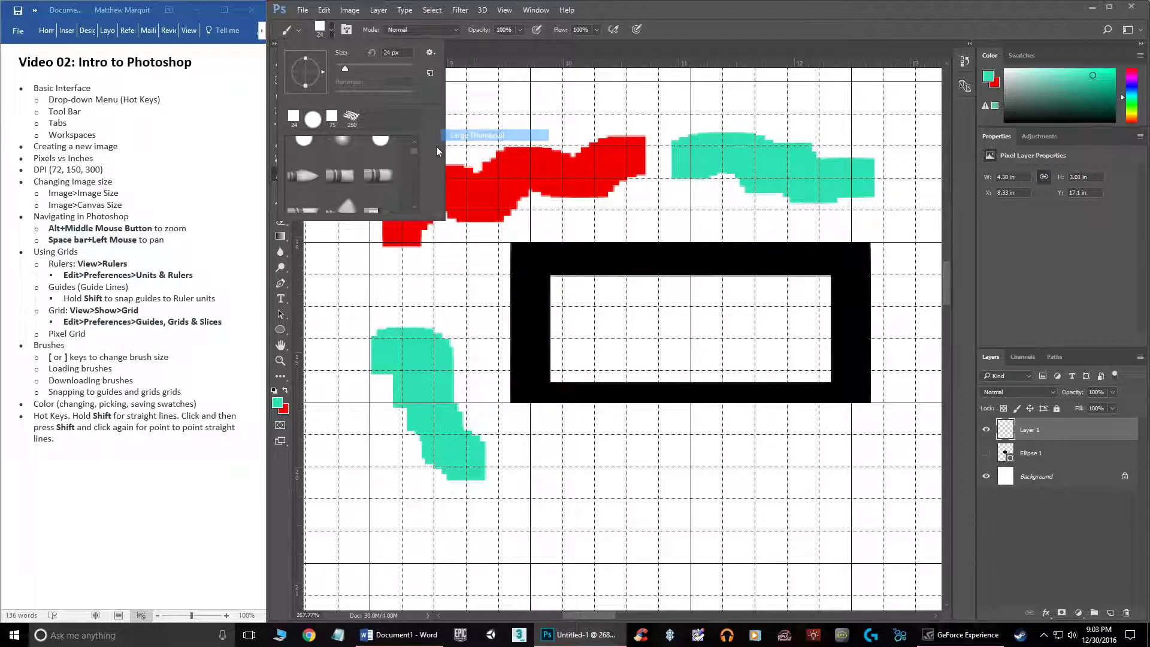
left_click_drag(412, 149, 417, 173)
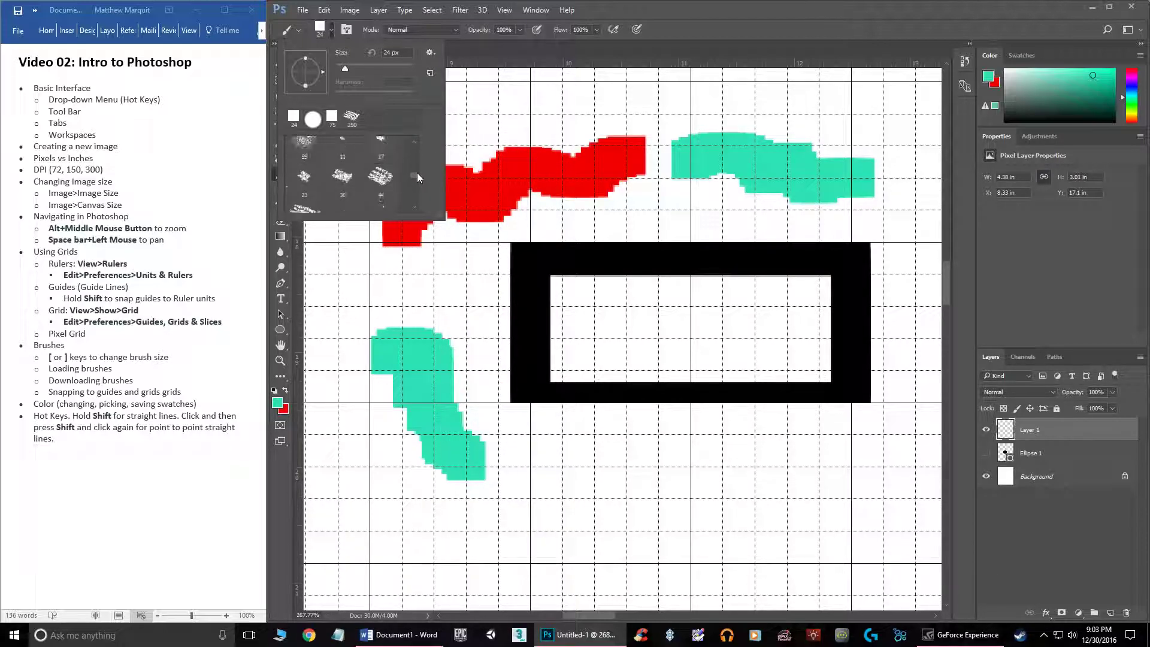
double_click(377, 179)
Paint textured teal marks across the top of the canvas, then check and close the brush picker's options list
left_click_drag(352, 105, 608, 99)
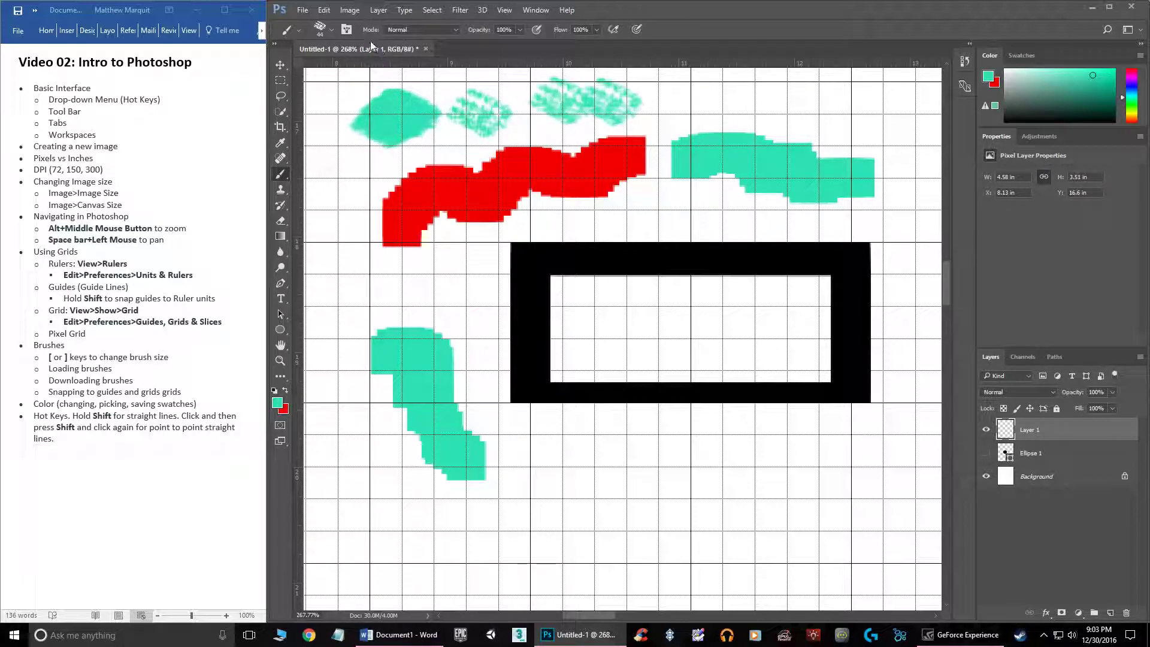
left_click(332, 29)
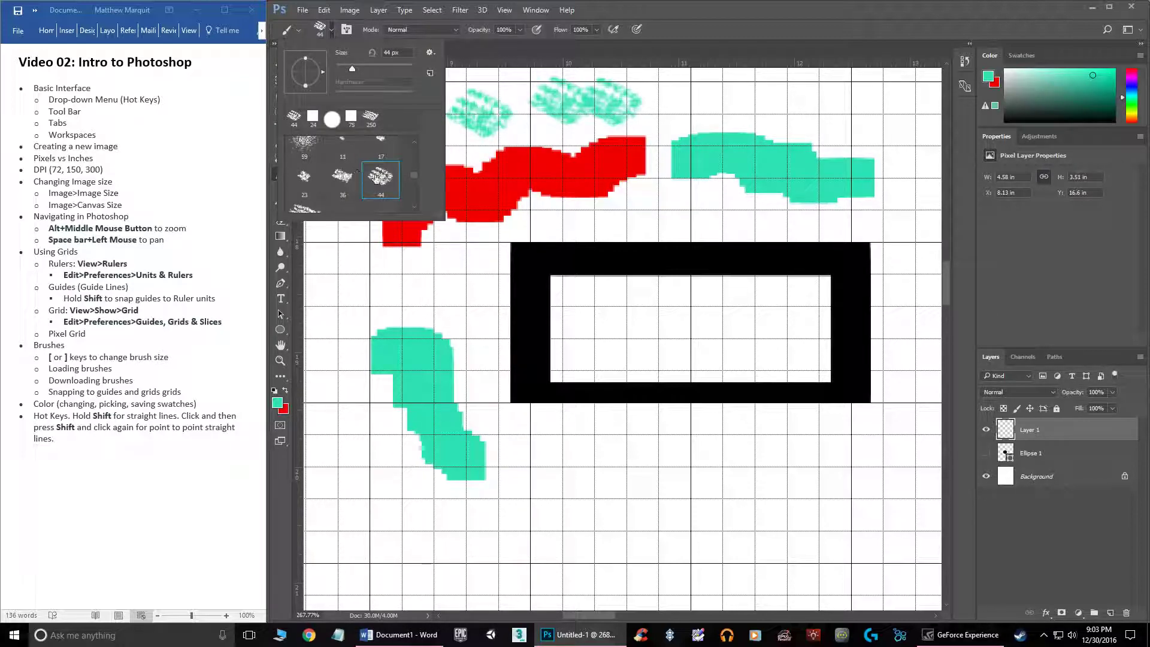
left_click(429, 53)
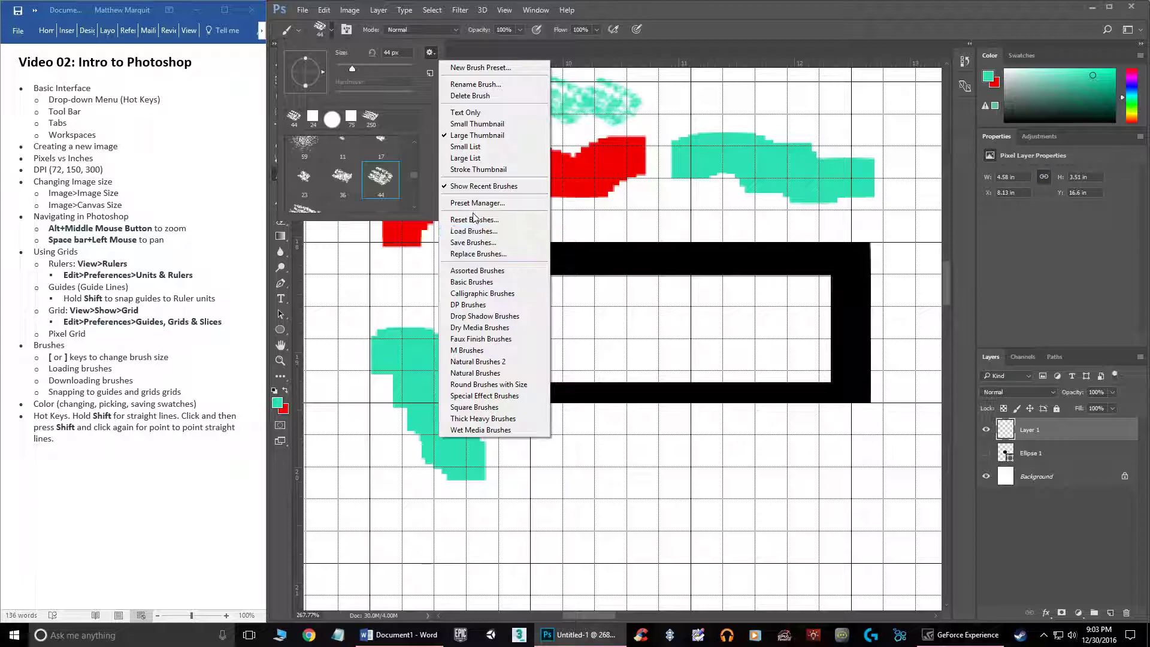
left_click(331, 428)
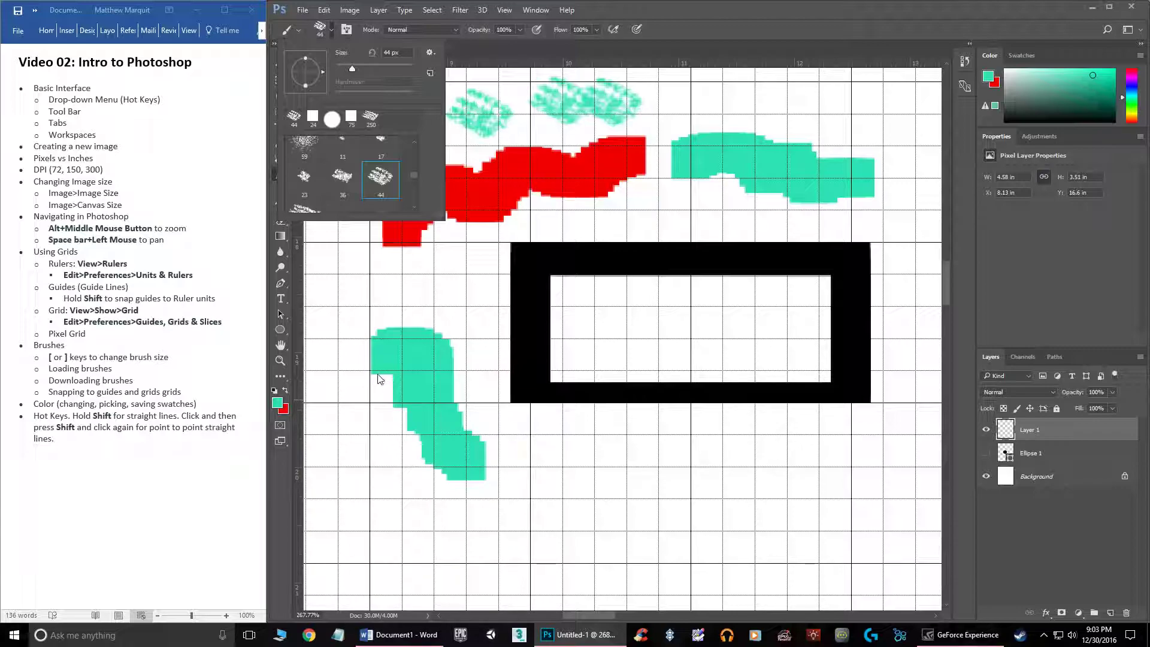
left_click(690, 36)
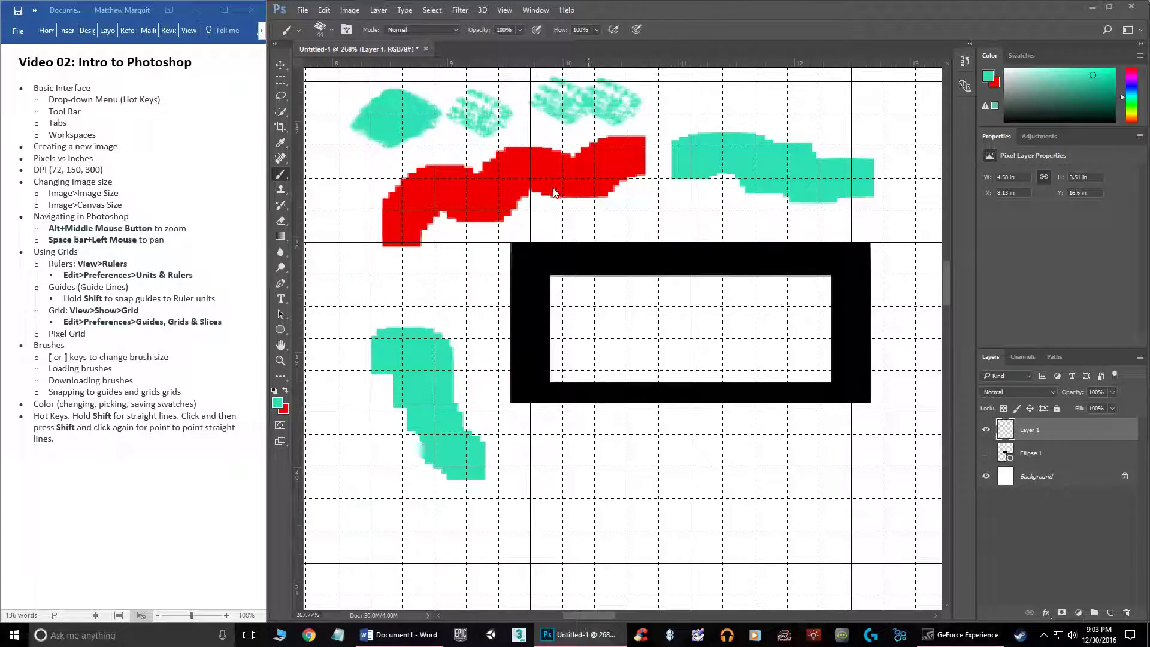